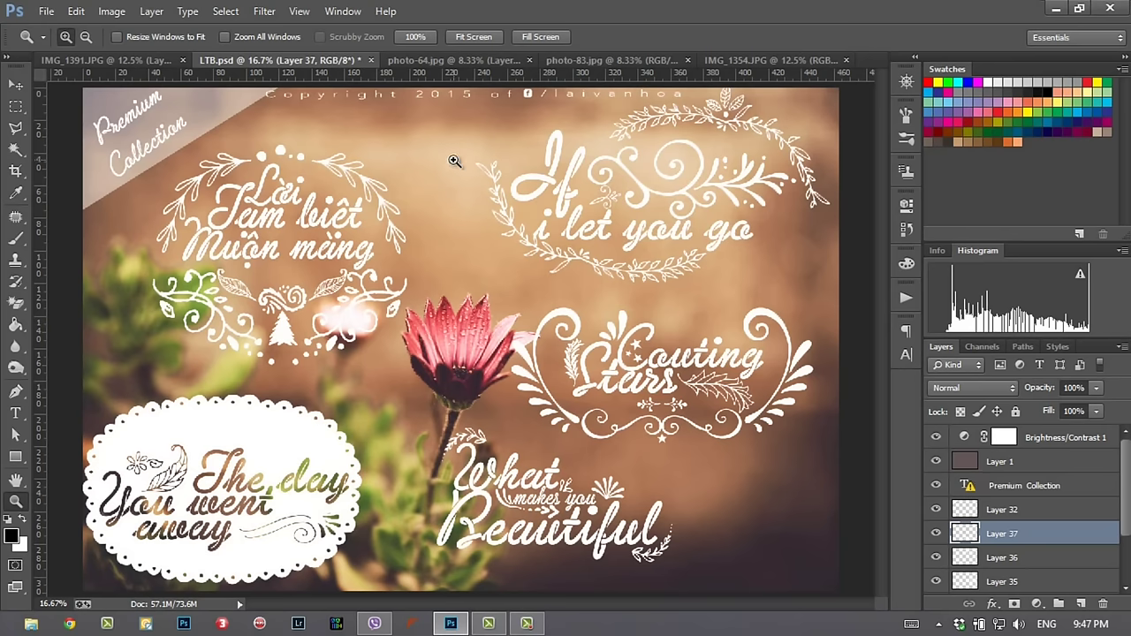
Step: Browse the open photos and the Downloads stock folder, then return to LTB.psd
left_click(608, 60)
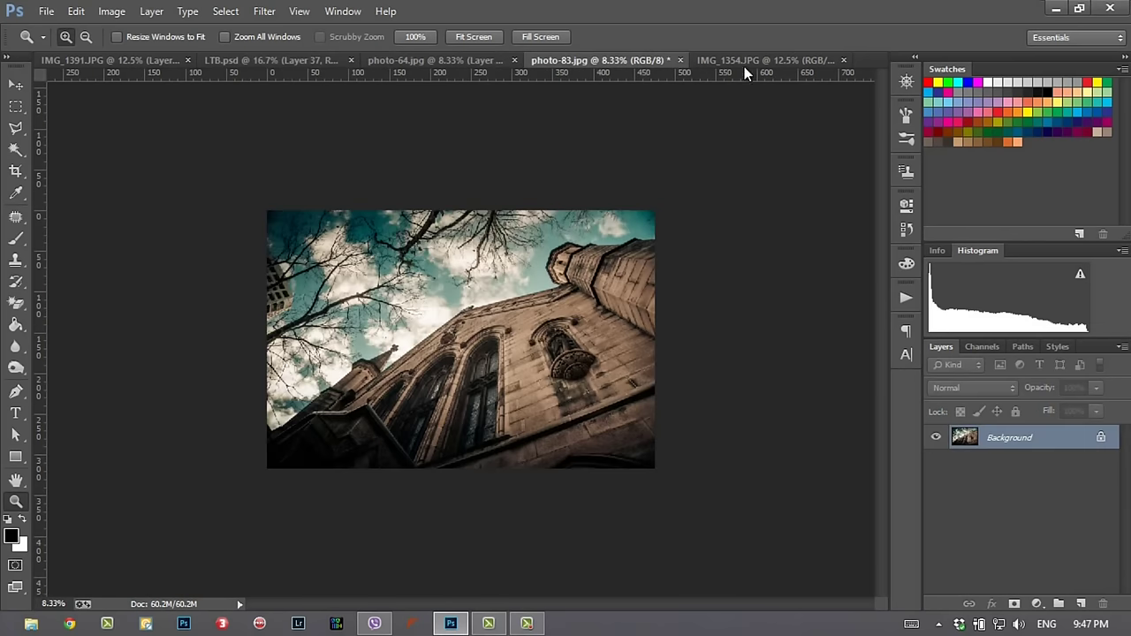
left_click(738, 60)
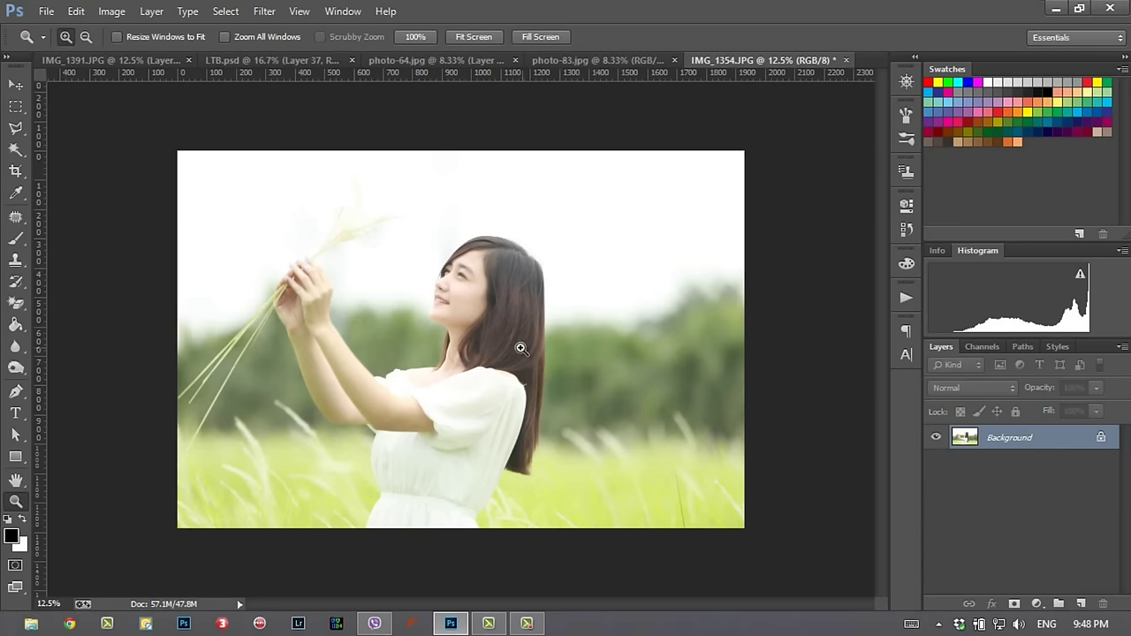
left_click(31, 624)
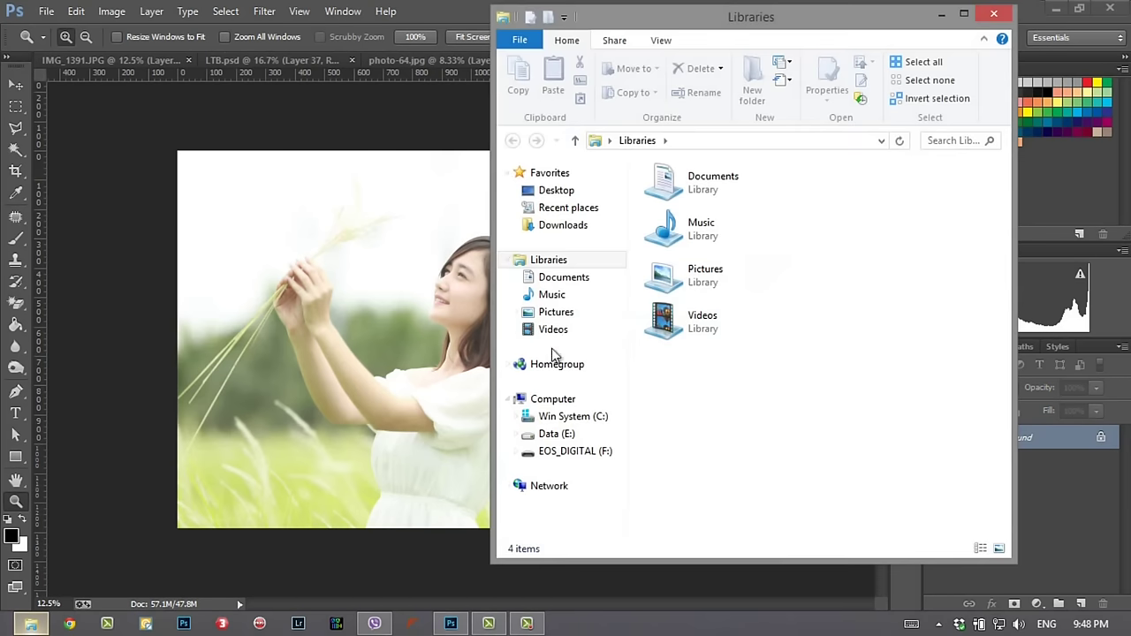
left_click(561, 226)
double_click(930, 211)
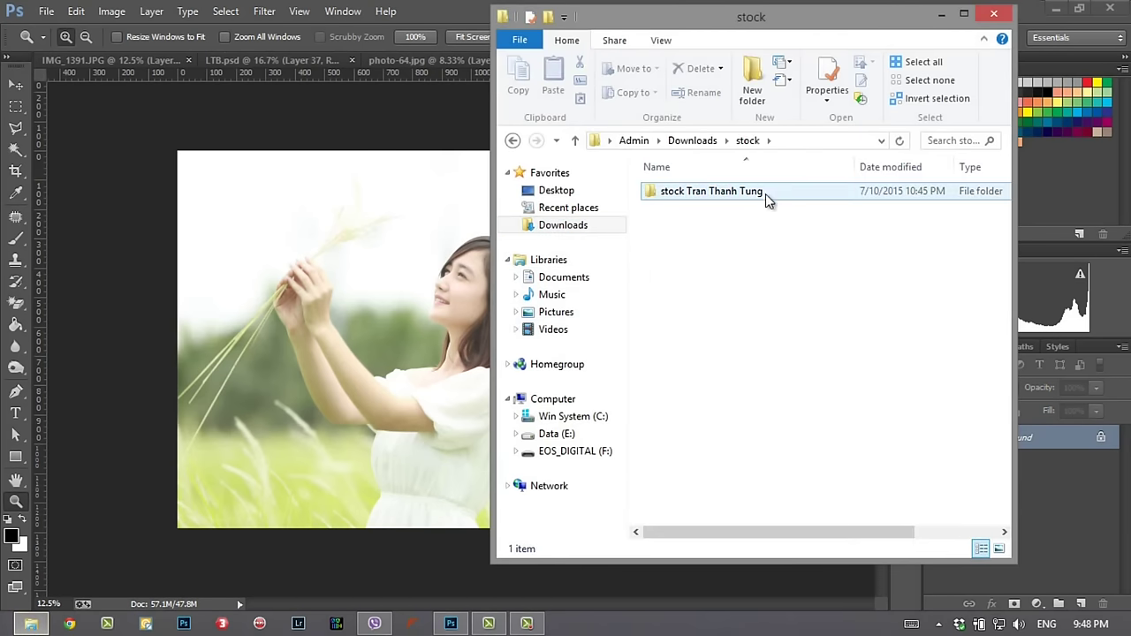
key("alt+Tab")
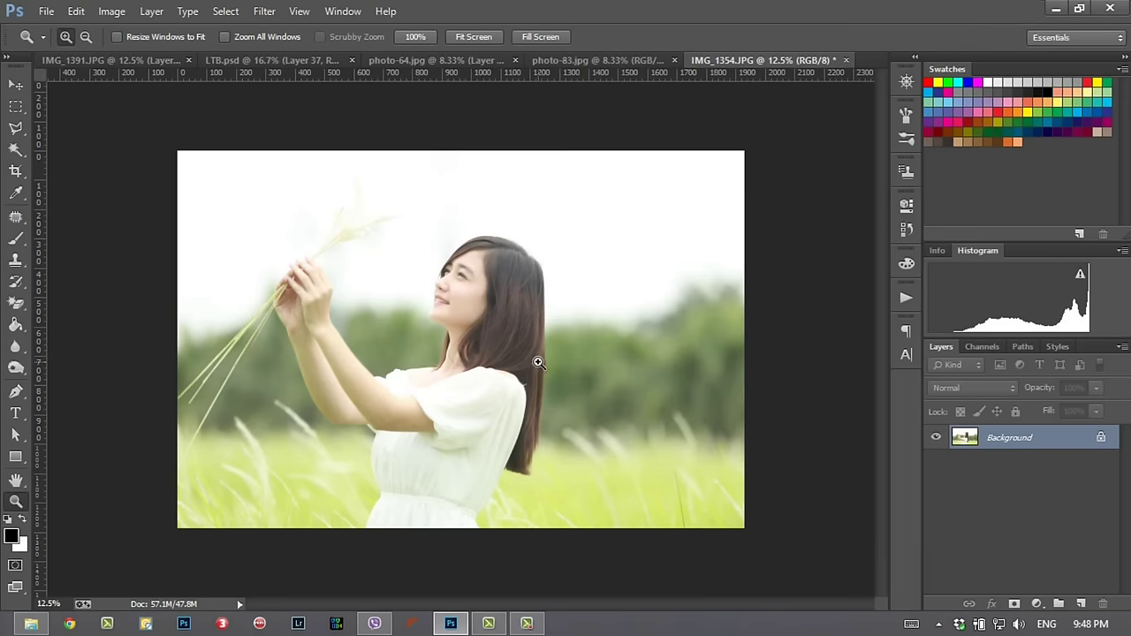
left_click(256, 59)
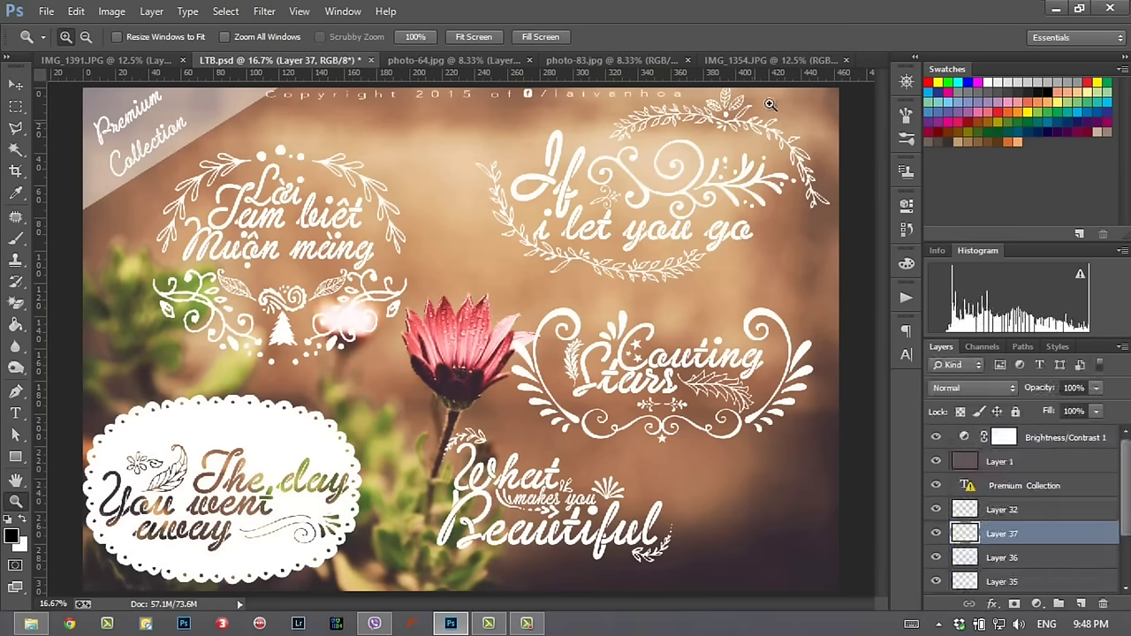
Step: On the field photo, duplicate the Background and set the copy to Multiply with lowered opacity
left_click(772, 58)
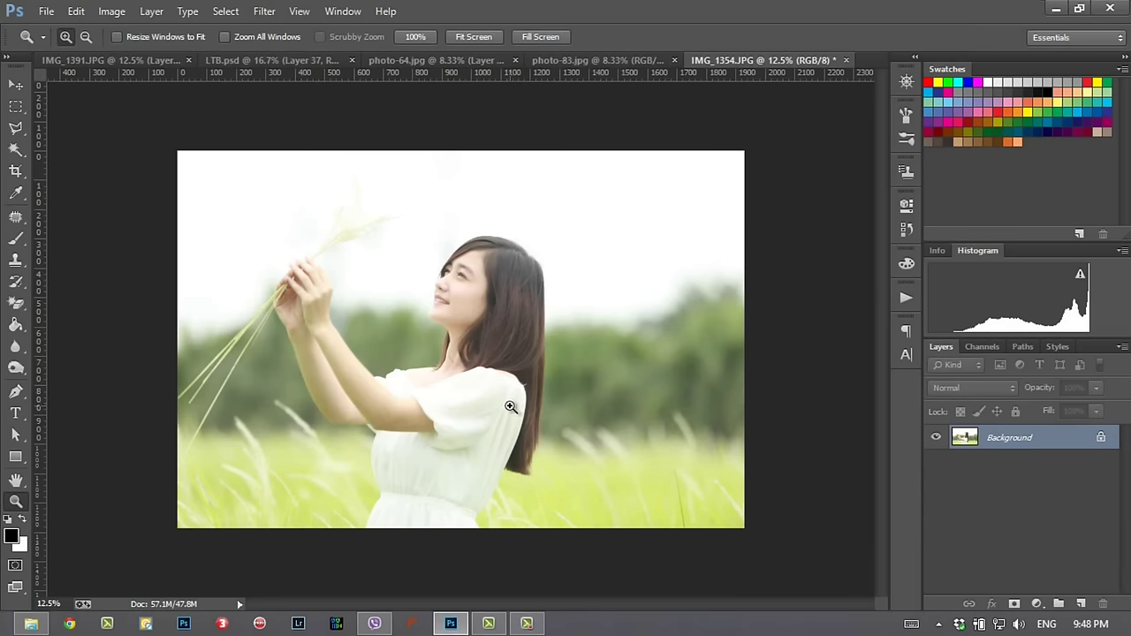
key("ctrl+j")
left_click(965, 389)
left_click(972, 417)
left_click(993, 392)
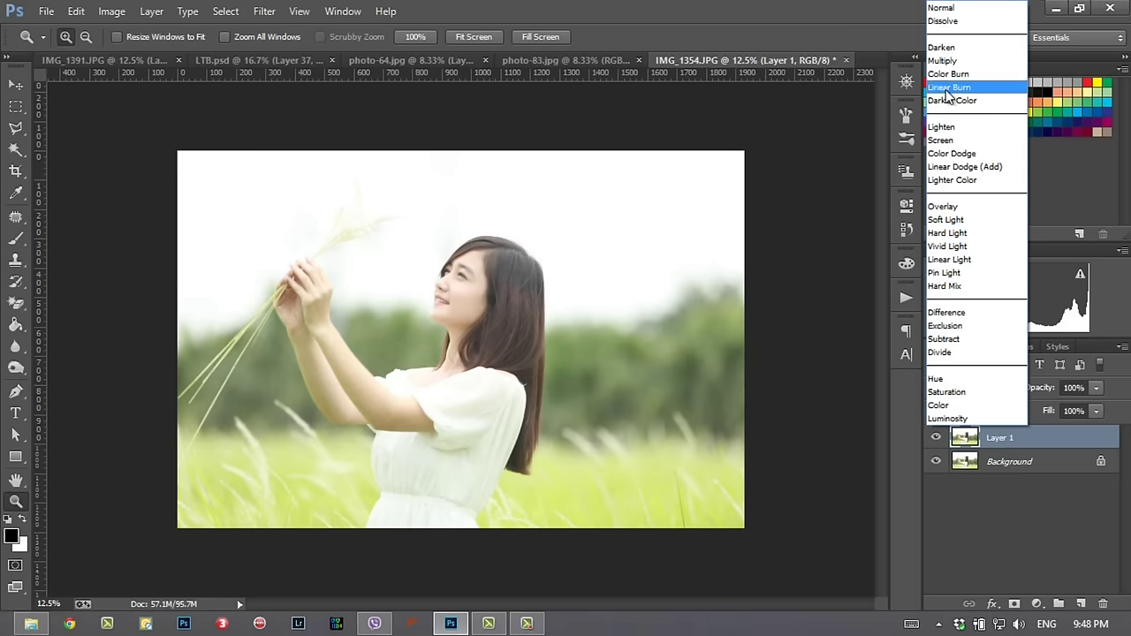
left_click(944, 60)
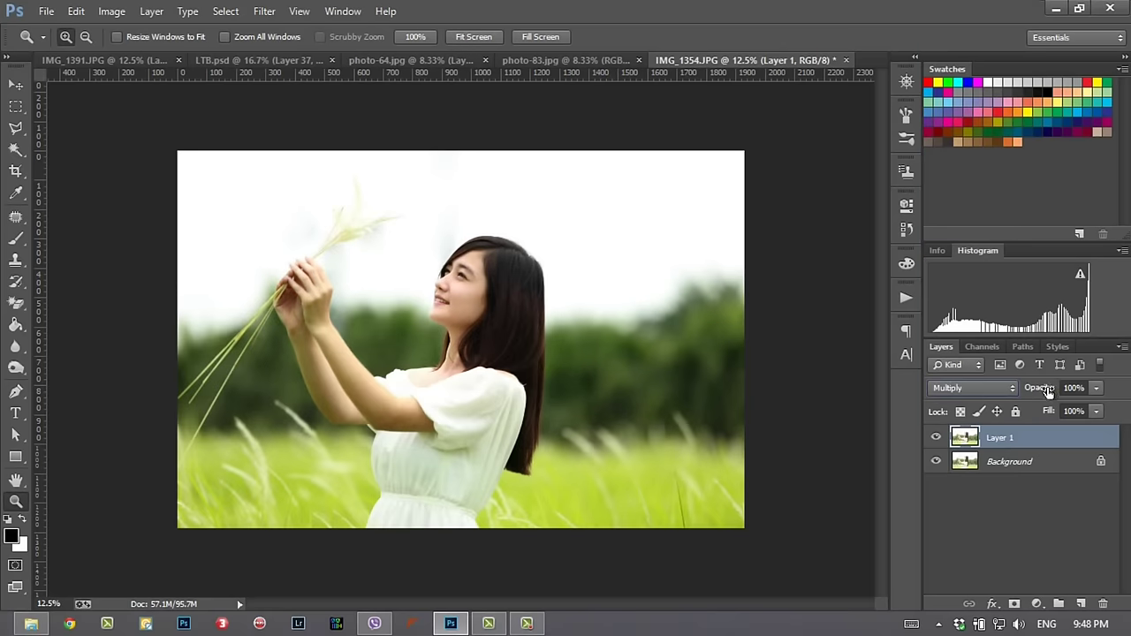
mouse_move(1046, 393)
left_mouse_down()
mouse_move(1013, 419)
mouse_move(1001, 402)
left_mouse_up()
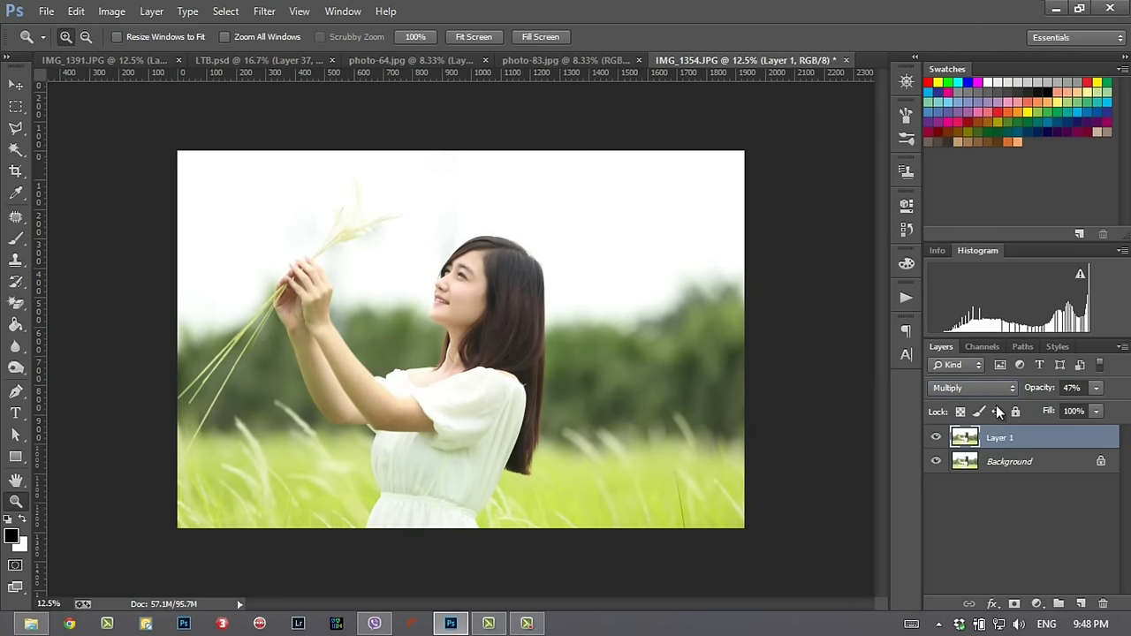
Step: Compare before/after, settle the Multiply copy at about 36% opacity, and merge it down
left_click(935, 437)
left_click(936, 438)
left_click(936, 437)
left_click(936, 437)
left_click_drag(1044, 393, 1035, 395)
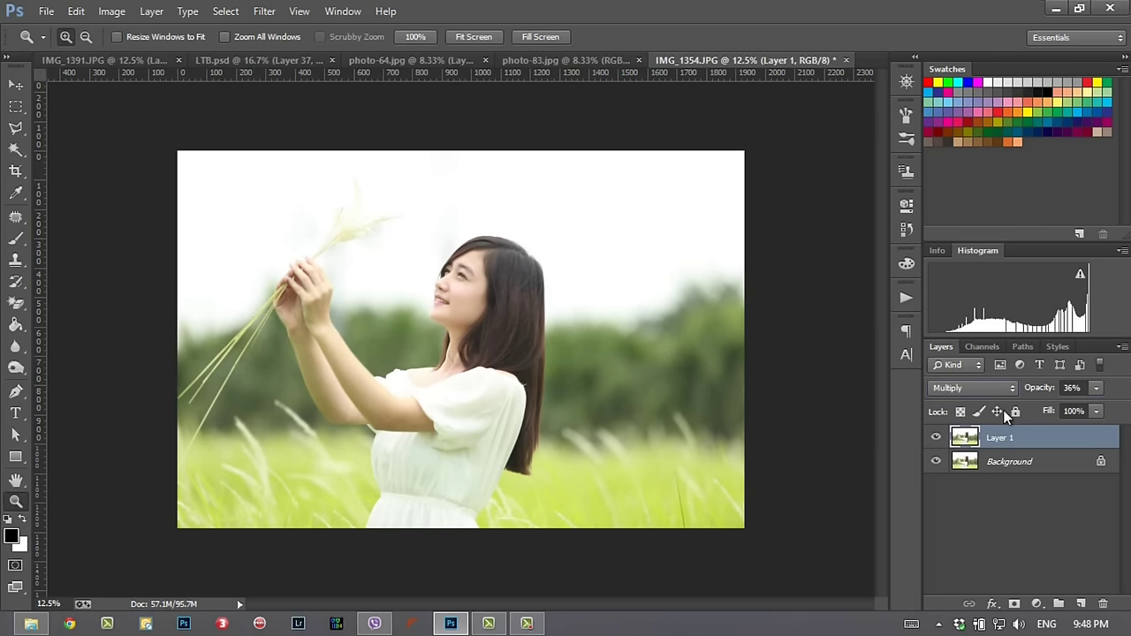
left_click(936, 438)
left_click(936, 437)
left_click(936, 438)
left_click(936, 439)
key("ctrl+e")
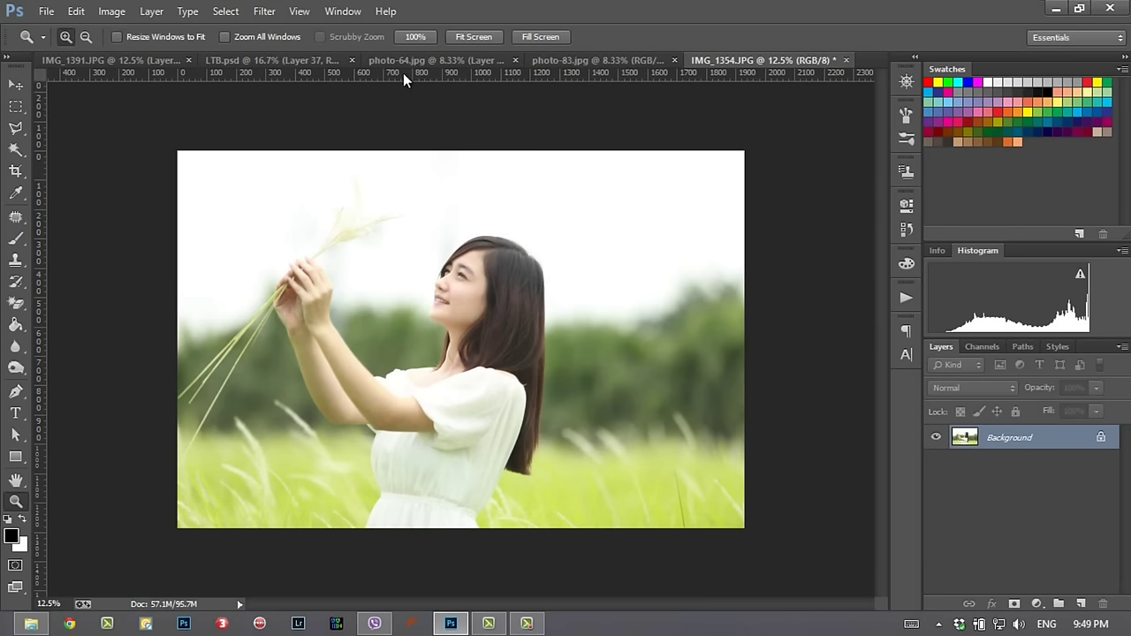
left_click(267, 61)
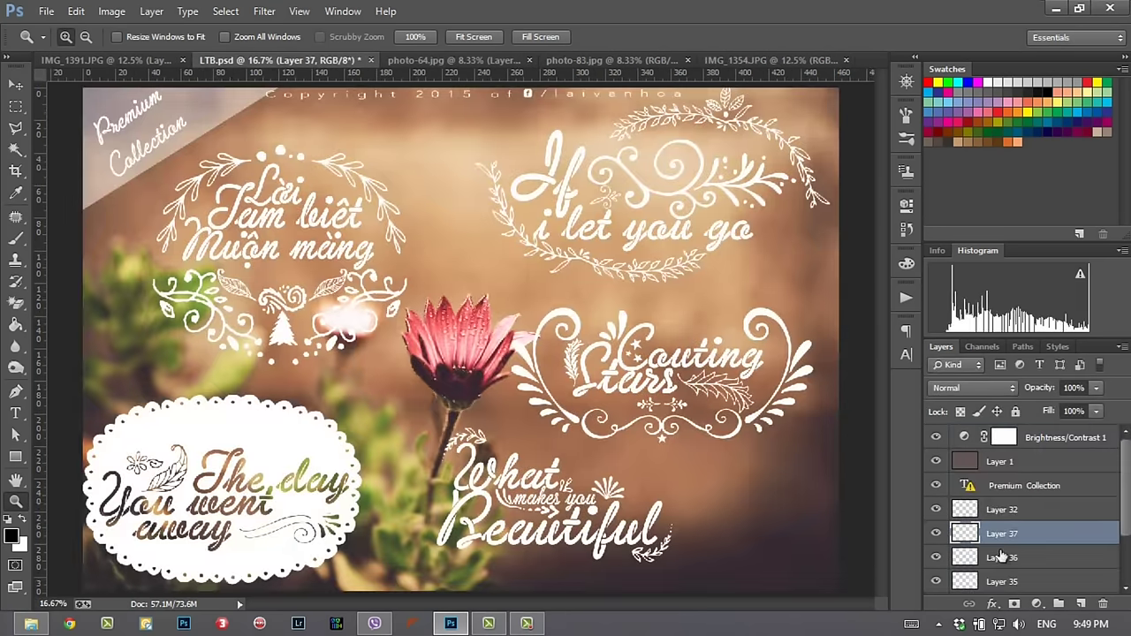
Step: Toggle the Premium Collection banner and glance at the field photo before returning to LTB.psd
left_click(936, 510)
left_click(936, 510)
left_click(764, 60)
left_click(226, 60)
scroll(1123, 483, "down", 2)
scroll(1123, 483, "down", 1)
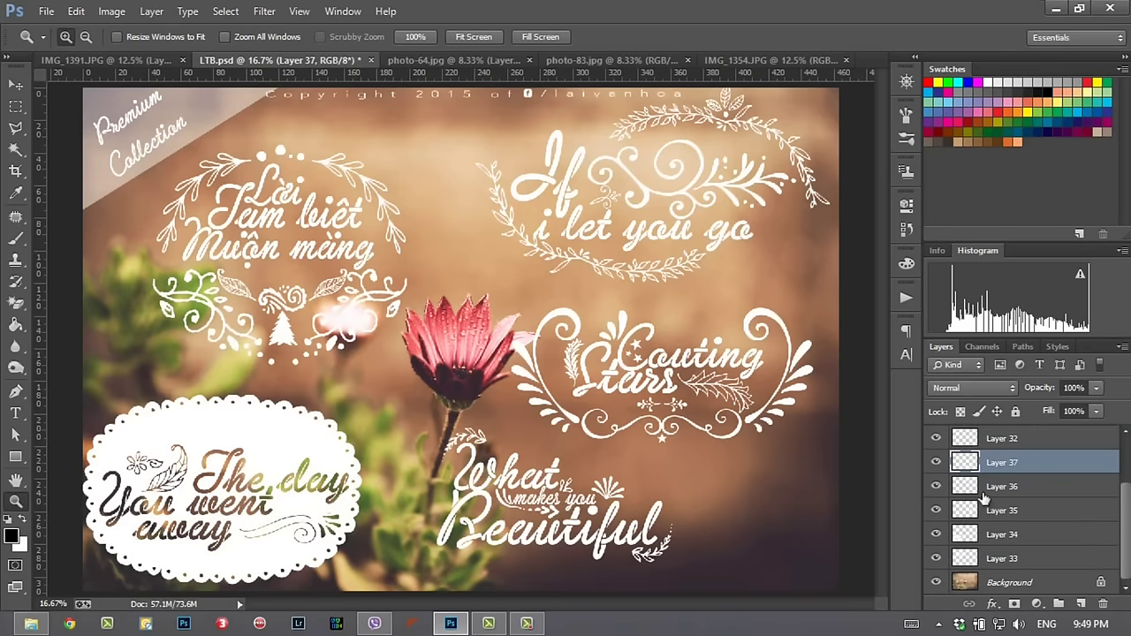
Step: Toggle layer visibility in LTB.psd to find Layer 37 holding 'What makes you Beautiful'
left_click(936, 486)
left_click(936, 486)
left_click(936, 510)
left_click(936, 511)
left_click(936, 534)
left_click(936, 534)
left_click(936, 559)
left_click(936, 559)
left_click(936, 486)
left_click(936, 486)
left_click(936, 510)
left_click(936, 510)
scroll(936, 510, "up", 3)
left_click(936, 510)
left_click(936, 510)
scroll(937, 517, "down", 3)
left_click(936, 534)
left_click(936, 534)
left_click(936, 510)
left_click(936, 510)
left_click(936, 486)
left_click(936, 486)
left_click(936, 463)
left_click(936, 462)
Step: Drag the 'What makes you Beautiful' lettering with the Move tool onto the field photo
left_click_drag(534, 541, 545, 528)
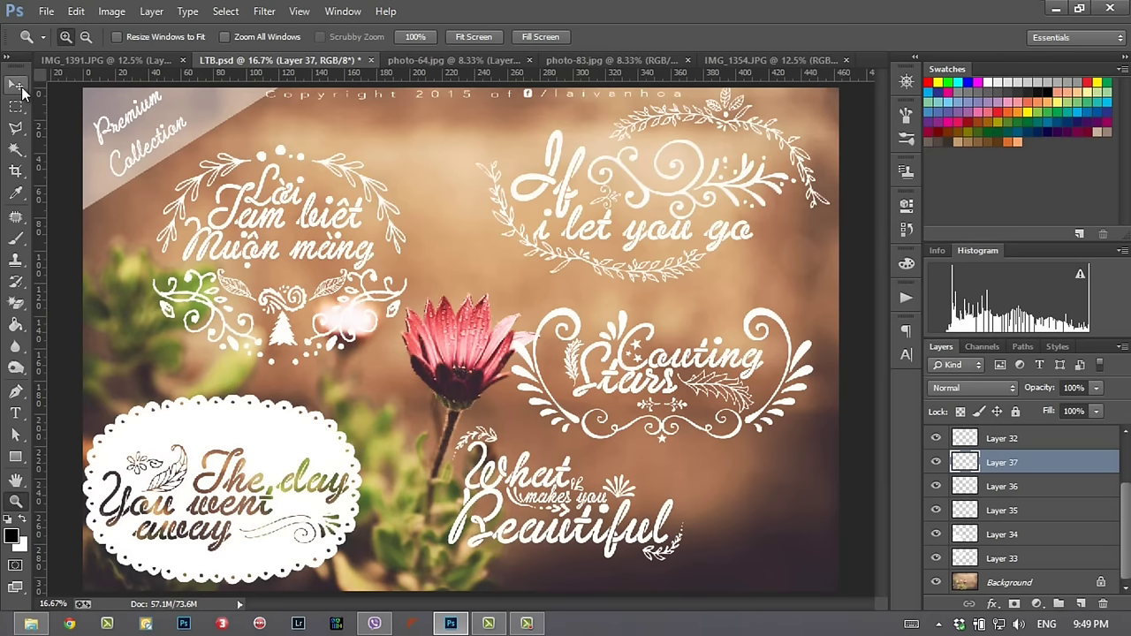
left_click(16, 84)
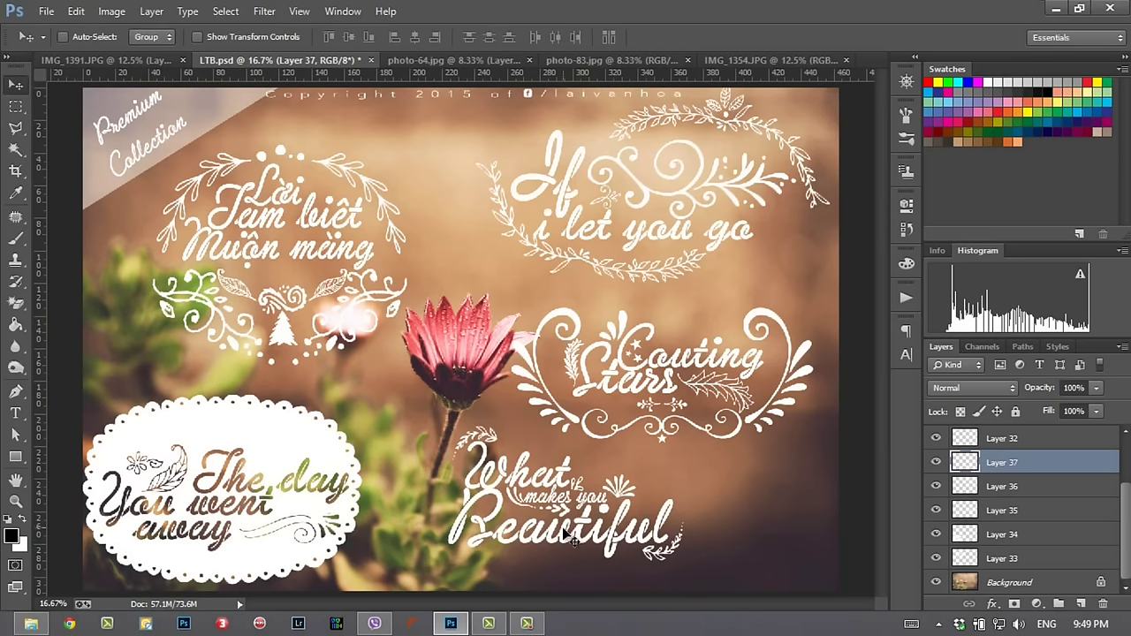
left_click_drag(572, 535, 707, 179)
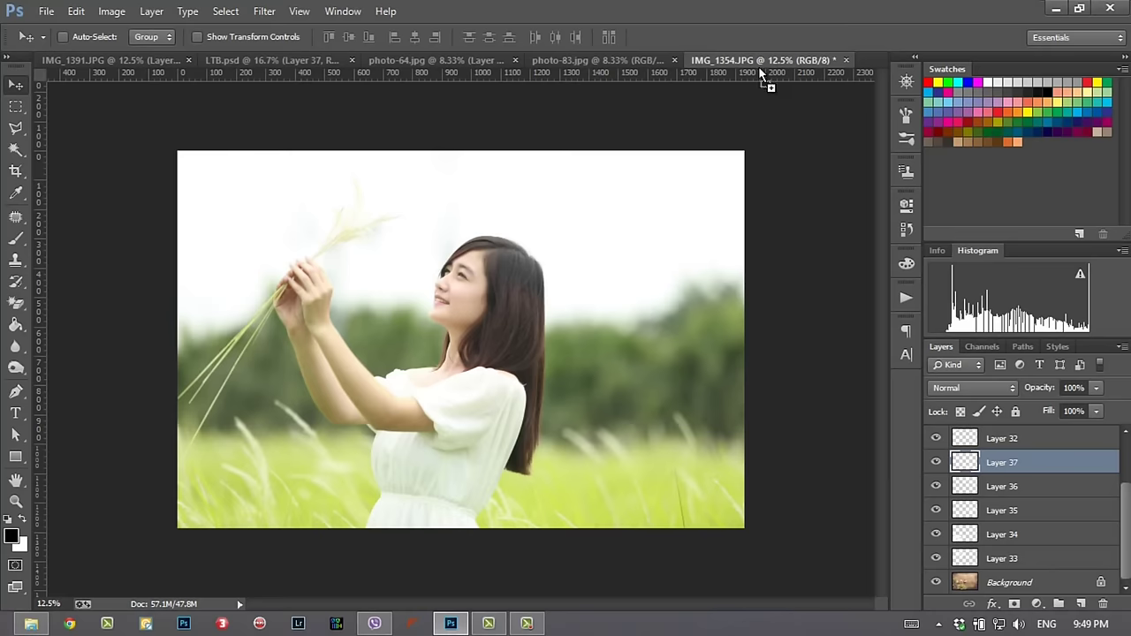
mouse_move(707, 180)
left_mouse_down()
mouse_move(553, 443)
mouse_move(618, 408)
left_mouse_up()
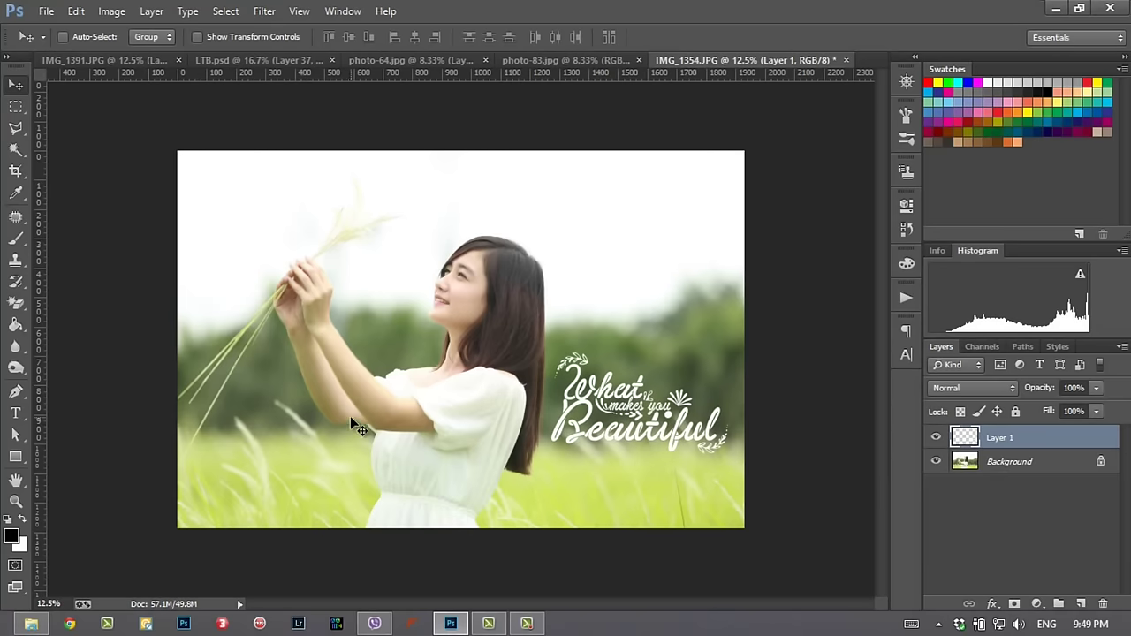
Step: Shift the lettering up and right, set Layer 1 to Overlay, and zoom in on it
mouse_move(618, 423)
left_mouse_down()
mouse_move(630, 402)
mouse_move(624, 433)
left_mouse_up()
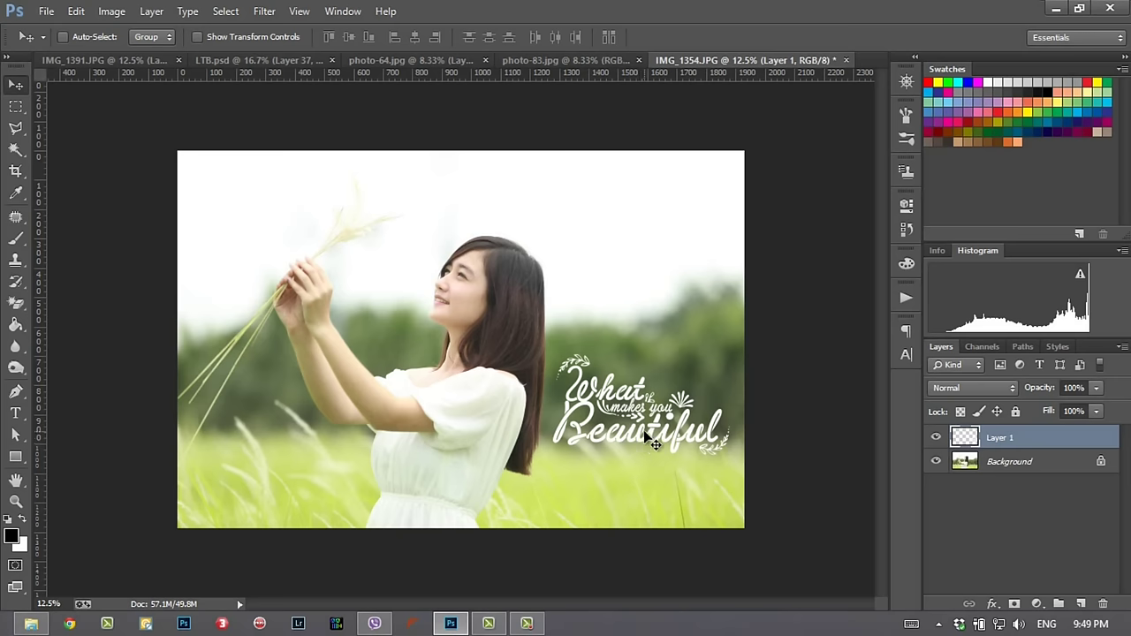
left_click(982, 391)
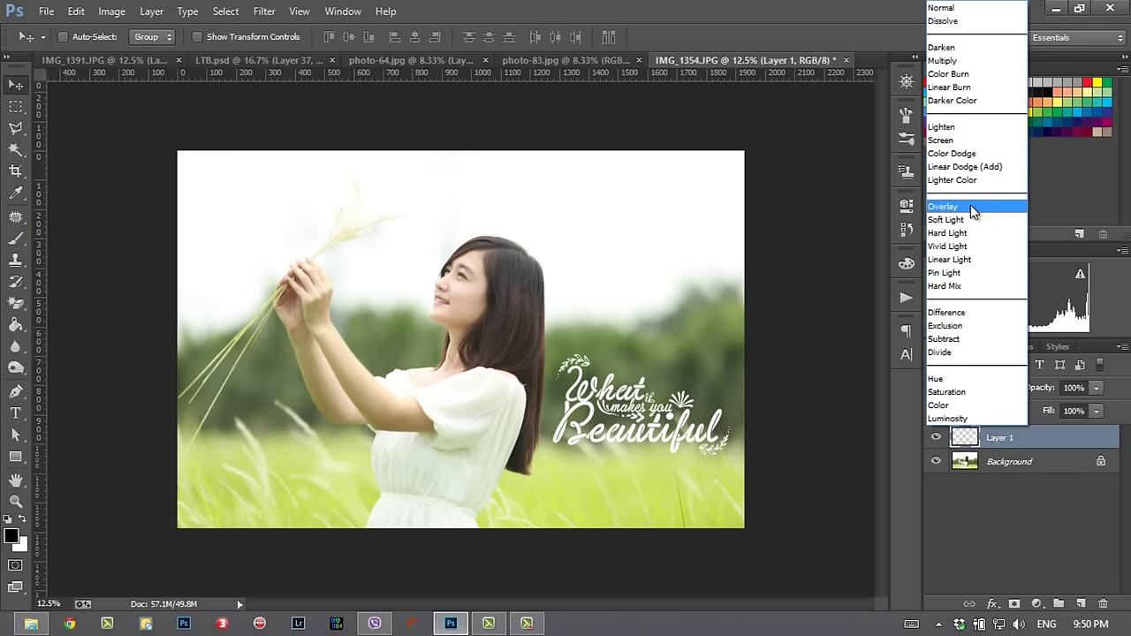
left_click(971, 207)
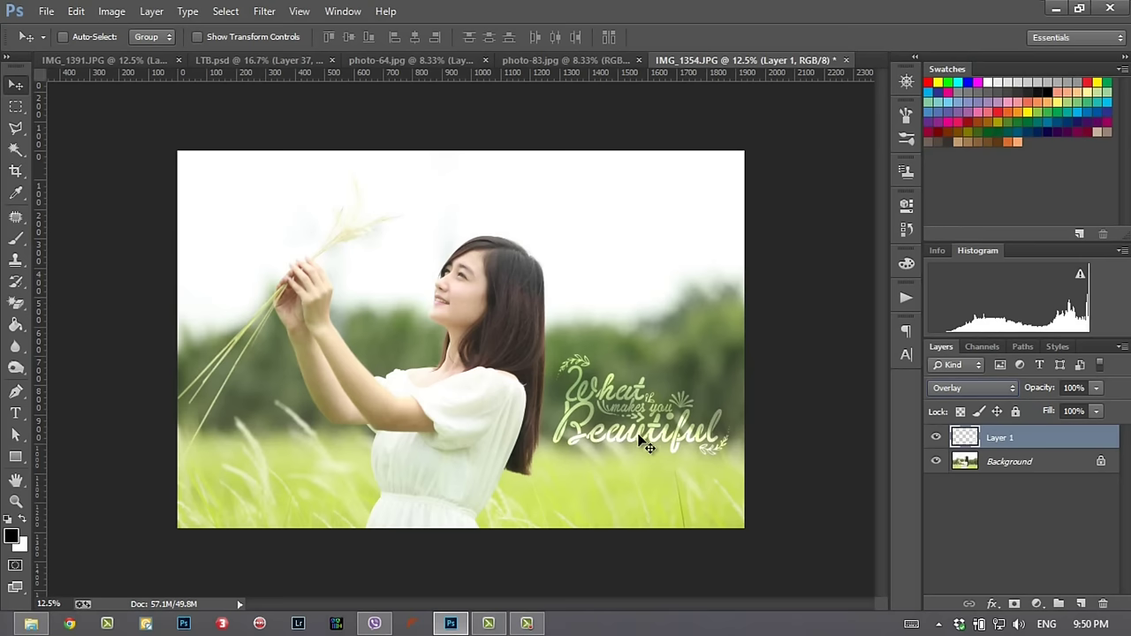
key("z")
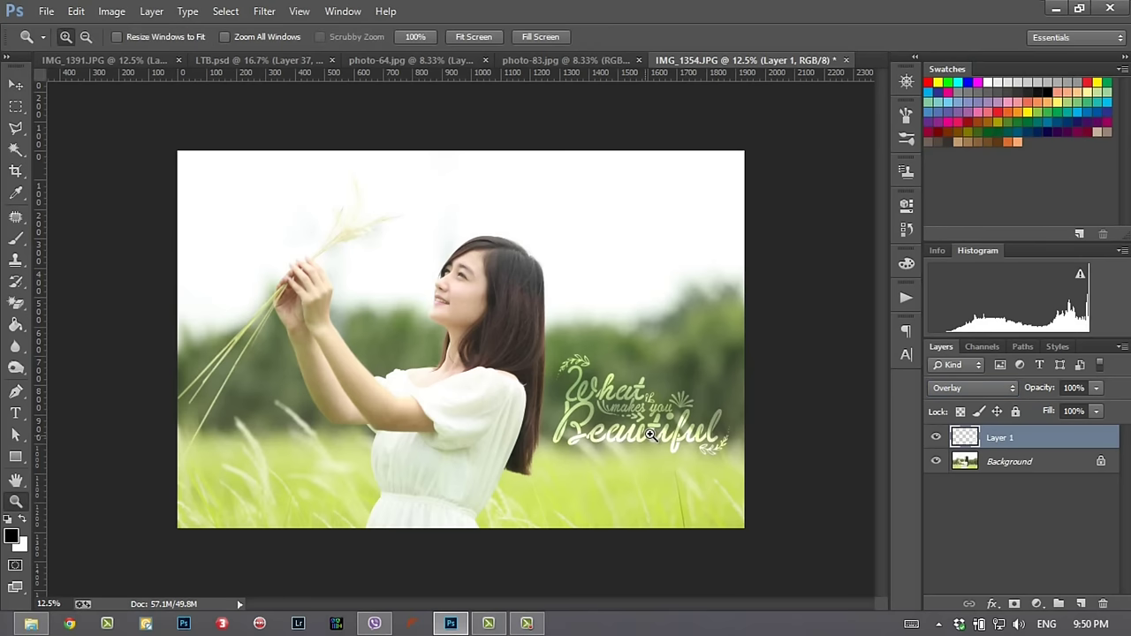
left_click(658, 426)
left_click(767, 462)
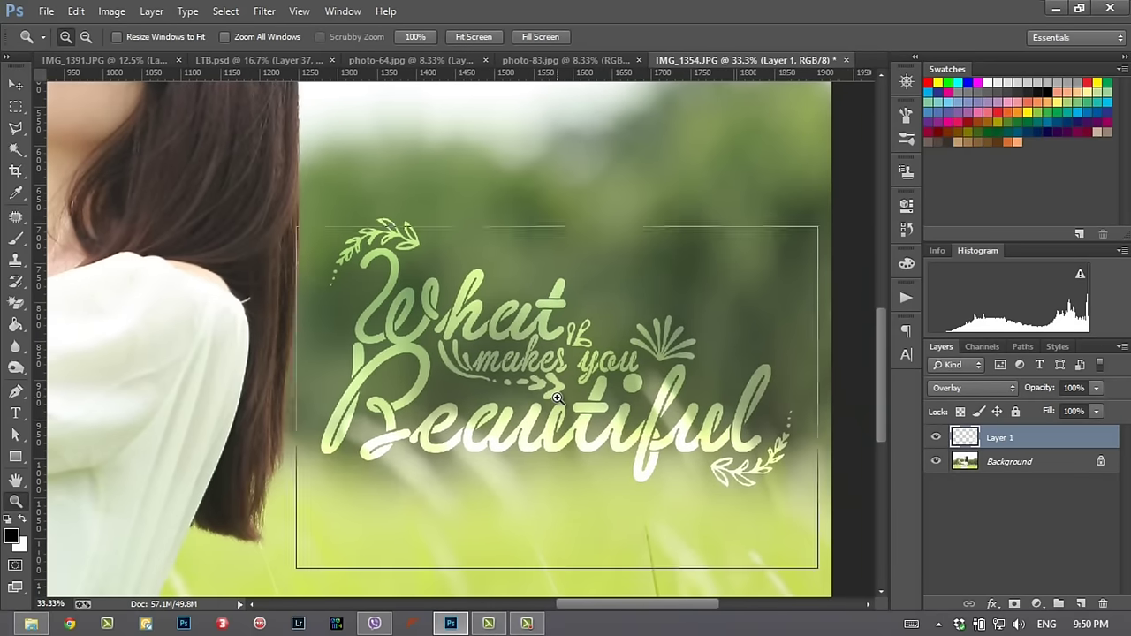
Step: Zoom in on the lettering and rename Layer 1 to 'text'
left_click(549, 409)
left_click_drag(556, 412, 480, 415)
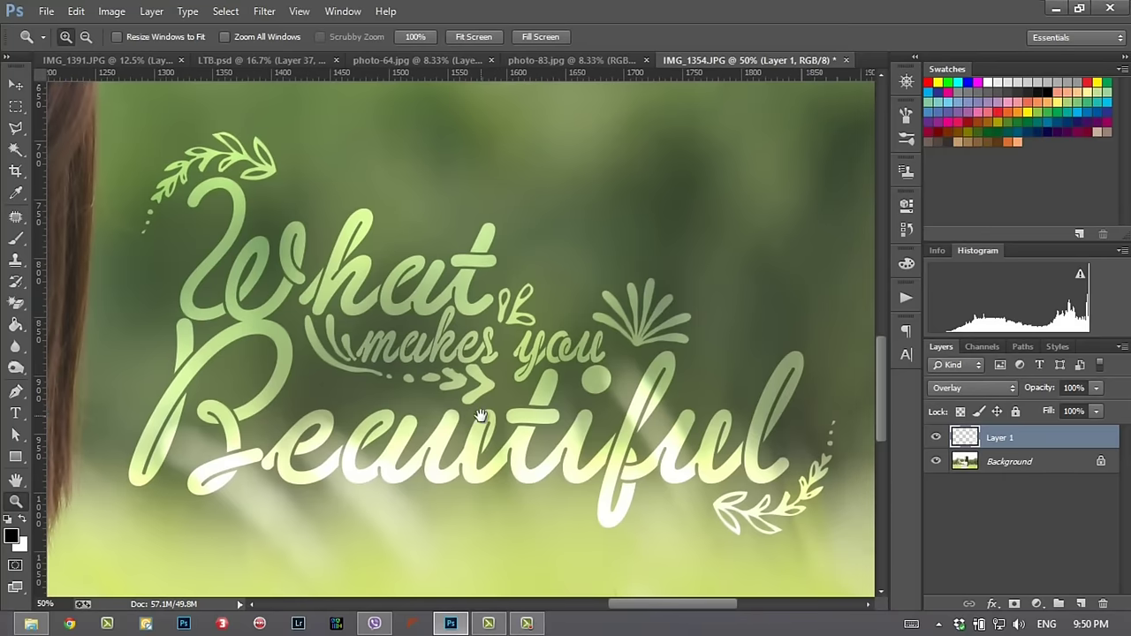
double_click(1000, 437)
type("text")
key("Return")
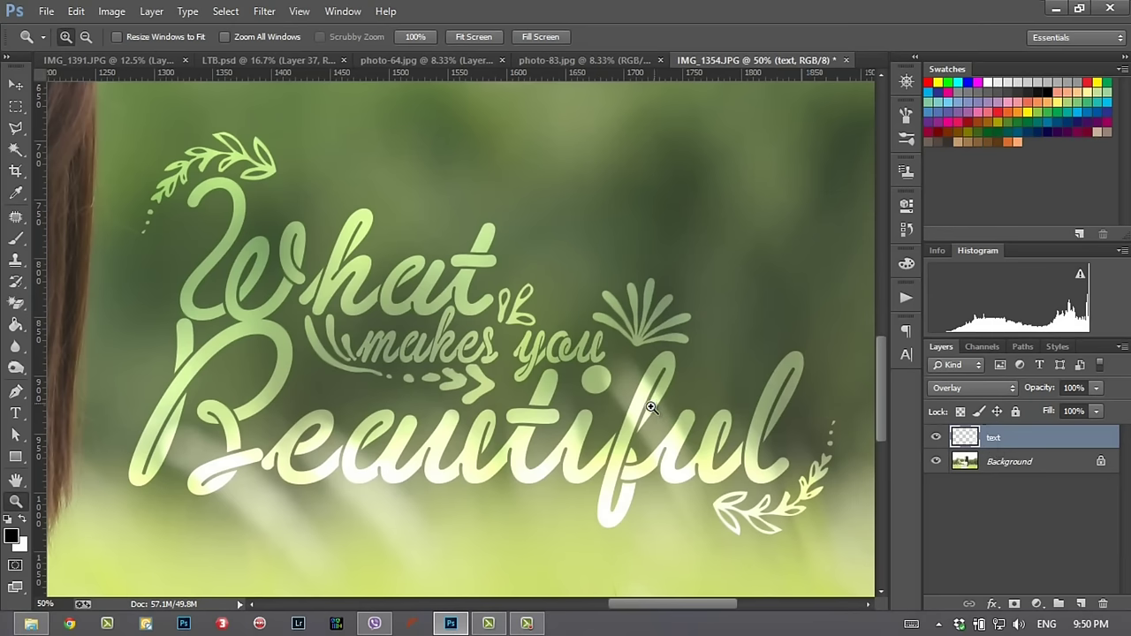
Step: Nudge the lettering up and right, keep Overlay blending, zoom out, and select the Background layer
left_click_drag(567, 395, 582, 380)
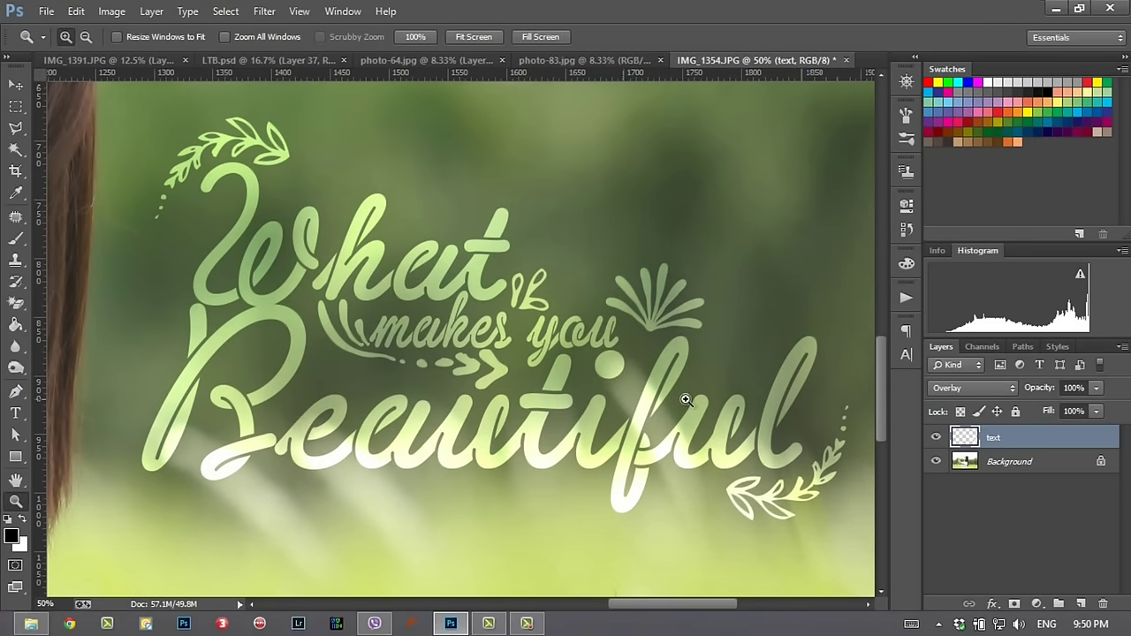
left_click(979, 386)
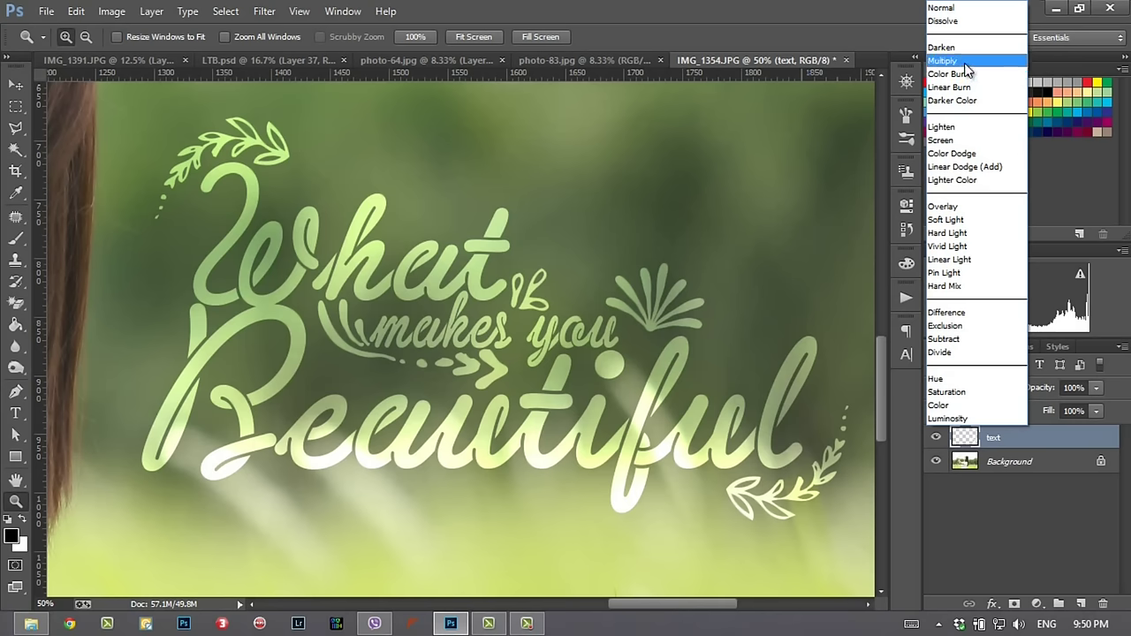
left_click(862, 37)
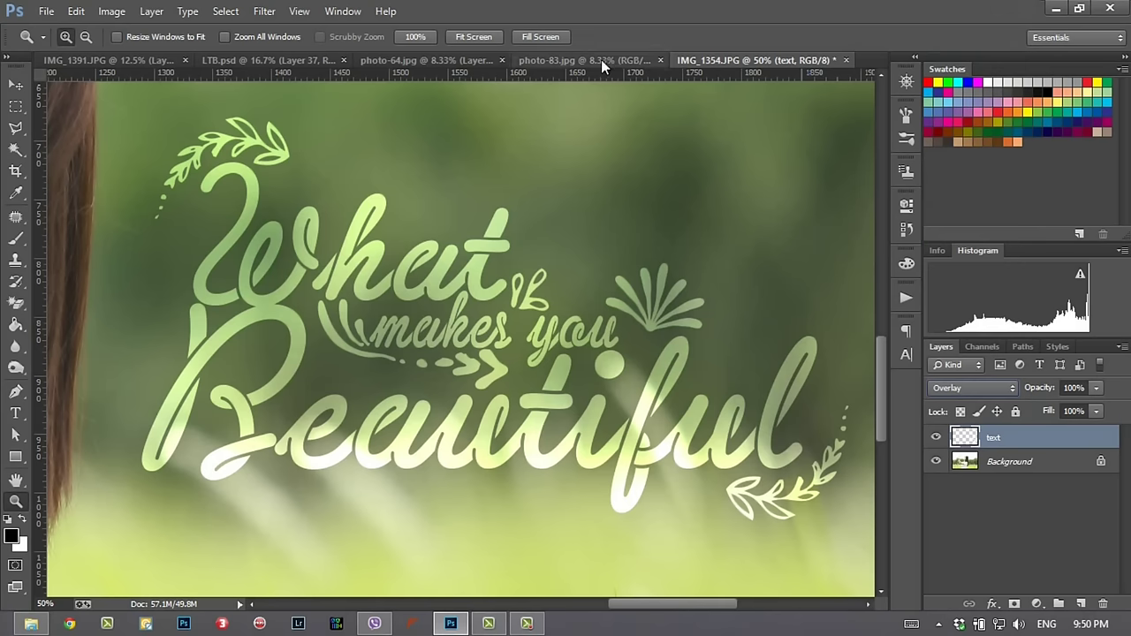
left_click(645, 349, "alt")
left_click(644, 350, "alt")
left_click(645, 353, "alt")
left_click(644, 356, "alt")
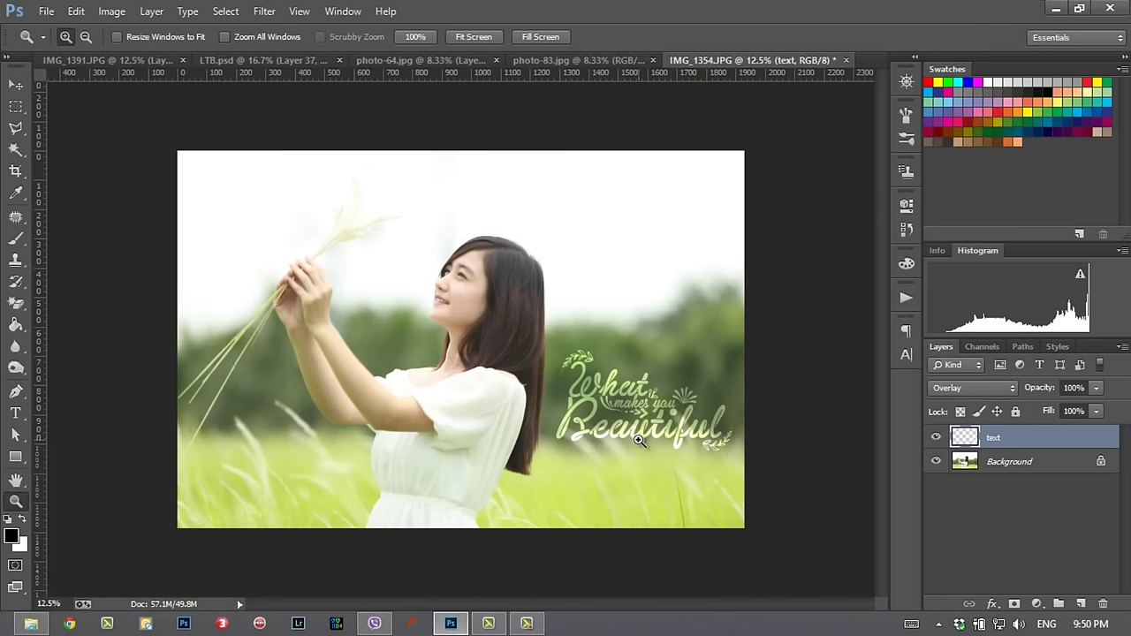
left_click(954, 387)
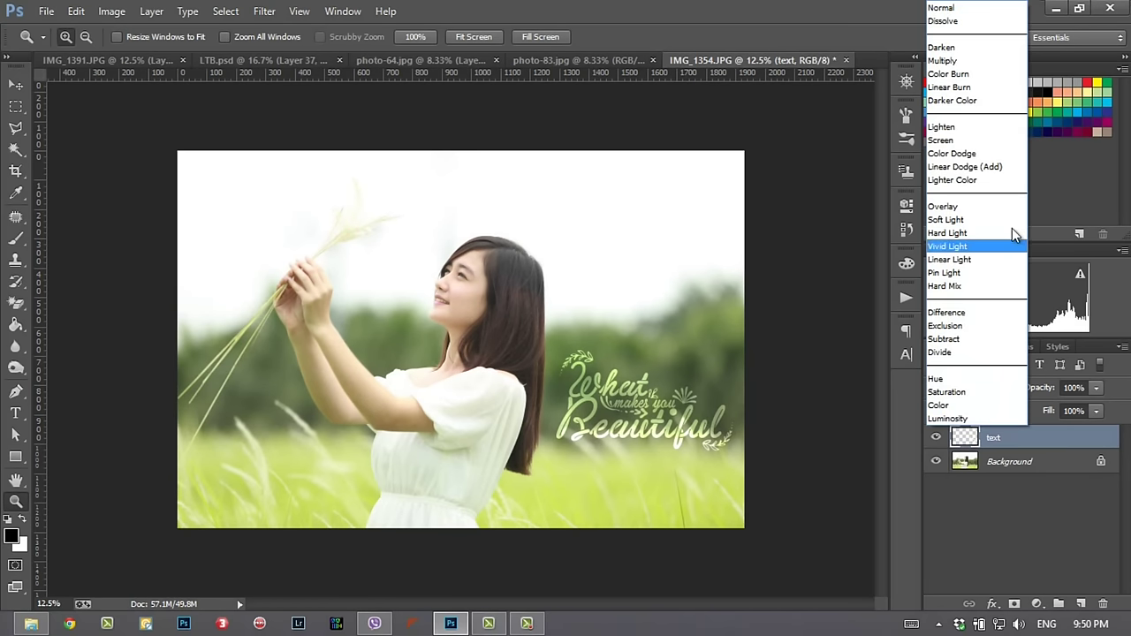
left_click(819, 336)
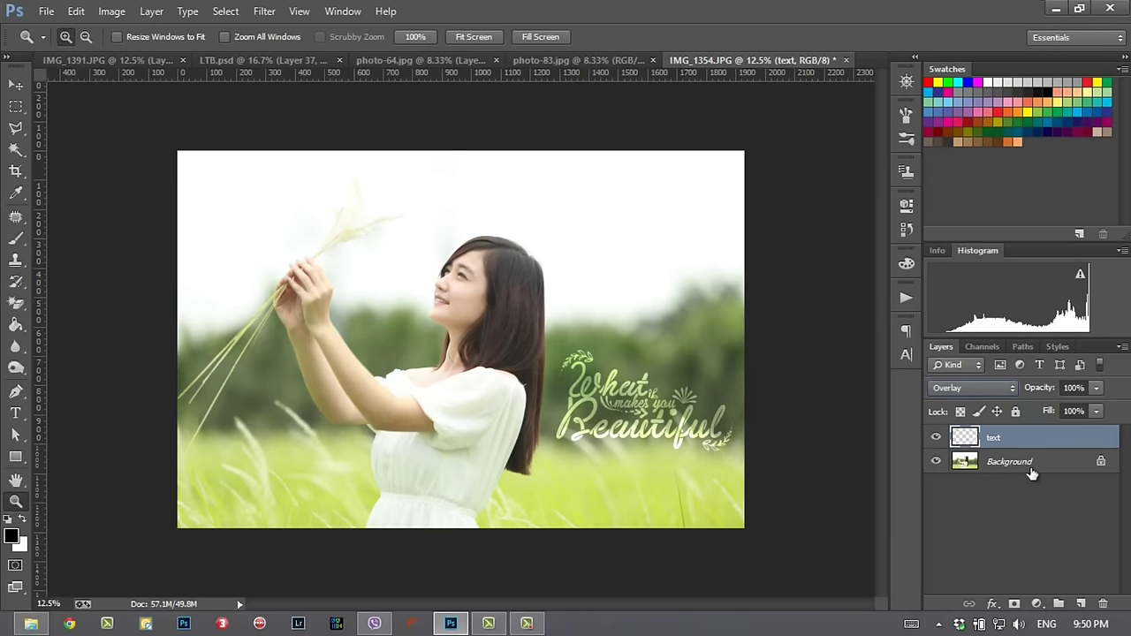
left_click(1030, 471)
key("ctrl+j")
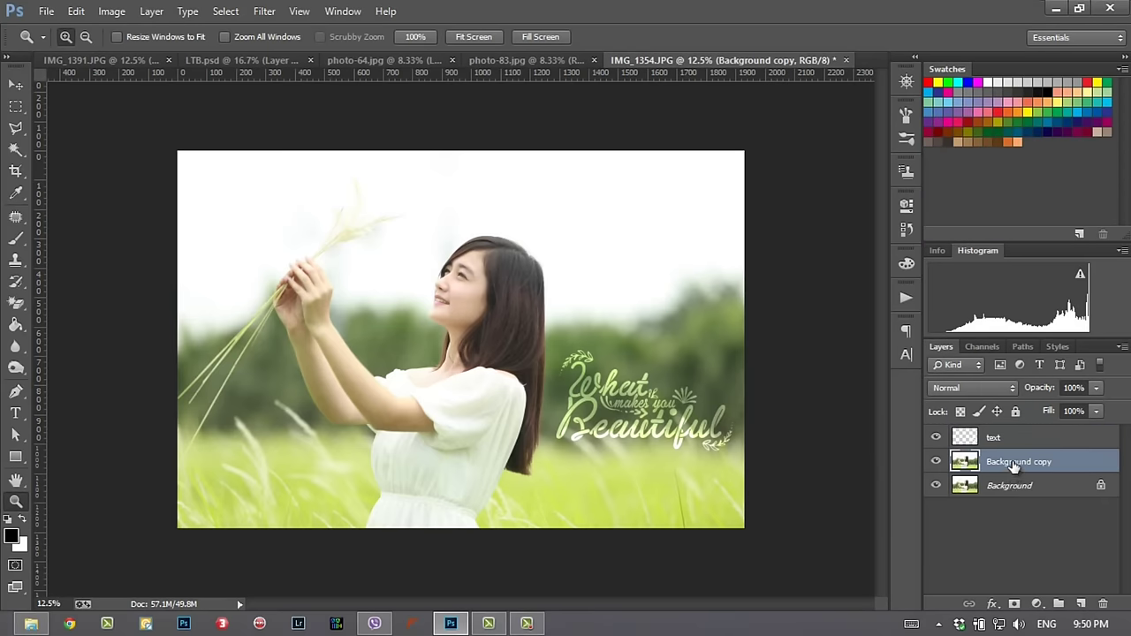
left_click(972, 388)
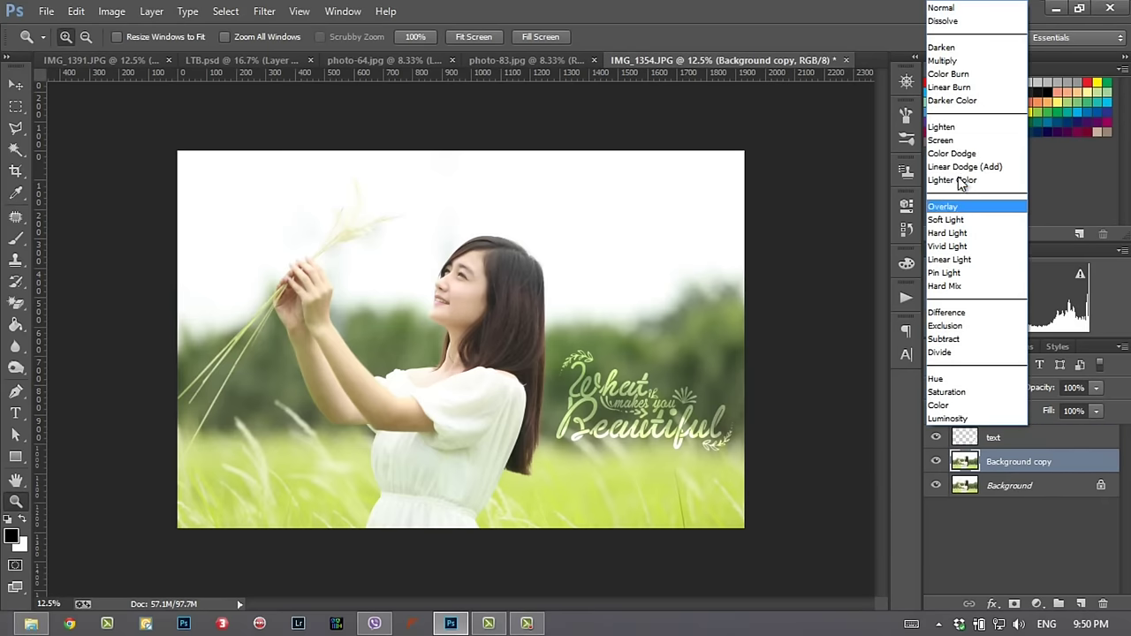
left_click(959, 141)
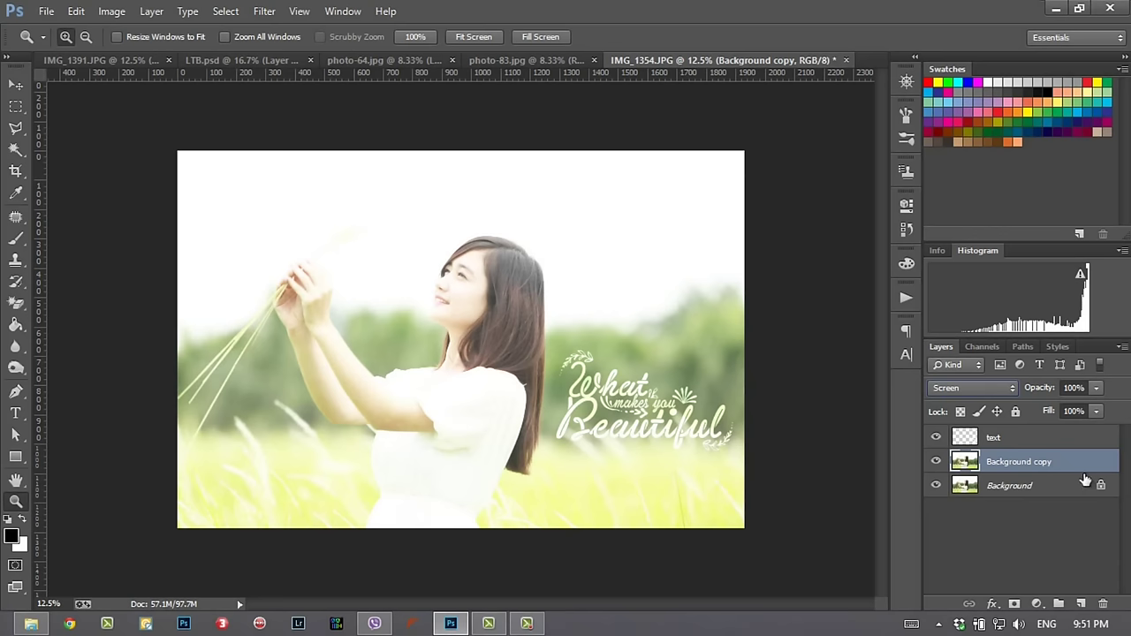
right_click(1055, 465)
left_click(1078, 465)
left_click_drag(1078, 465, 1103, 604)
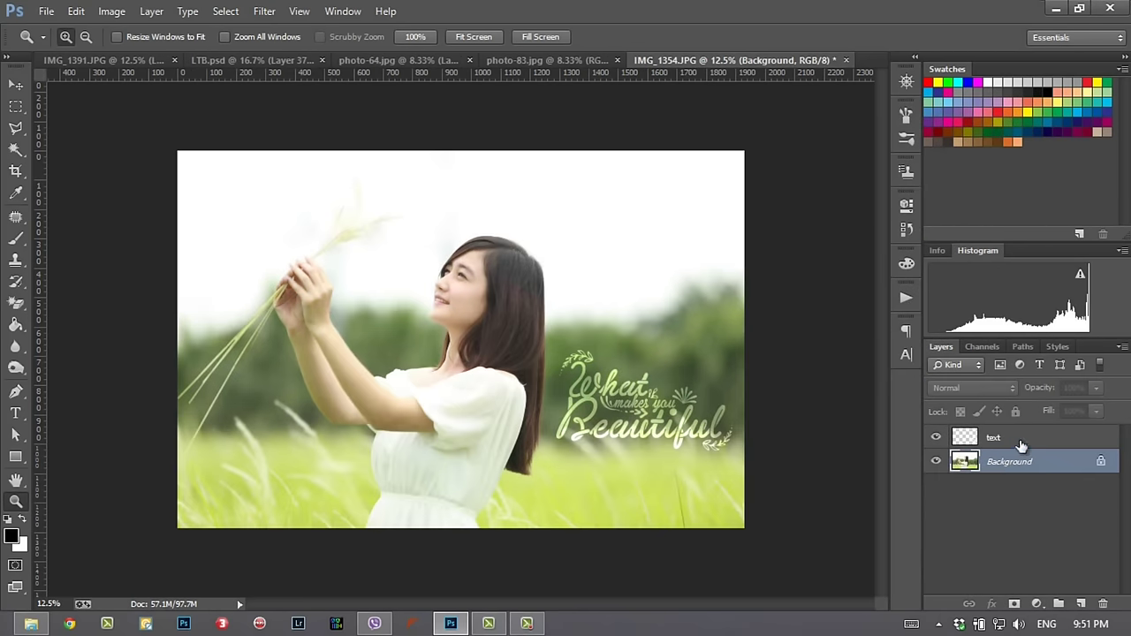
left_click(1015, 442)
left_click(690, 398)
left_click(689, 397)
left_click(533, 457)
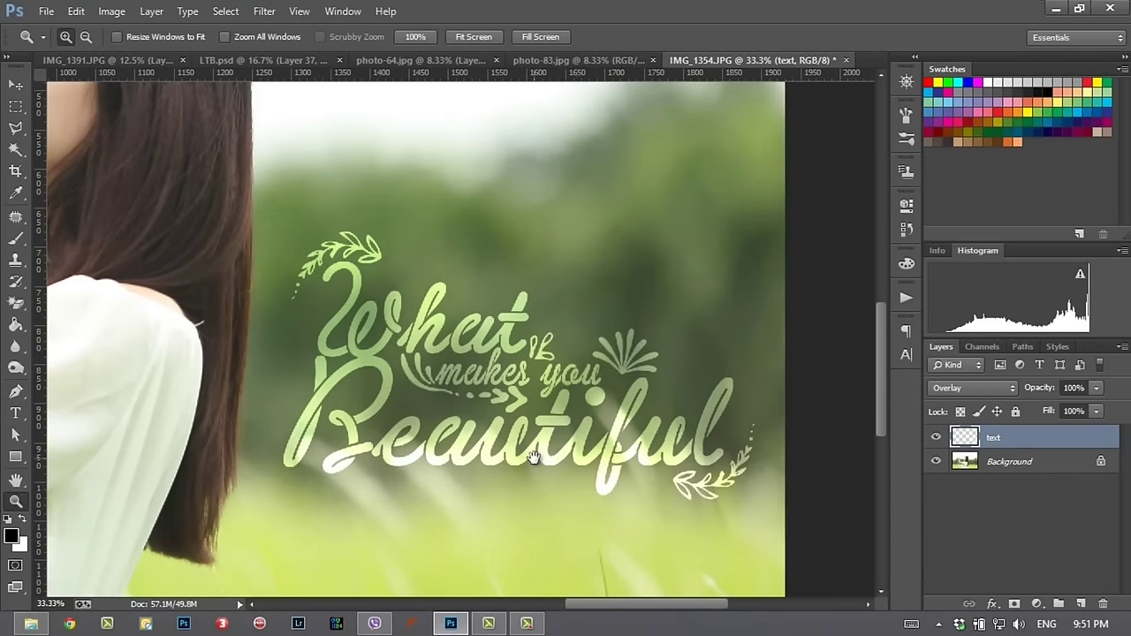
left_click(520, 446)
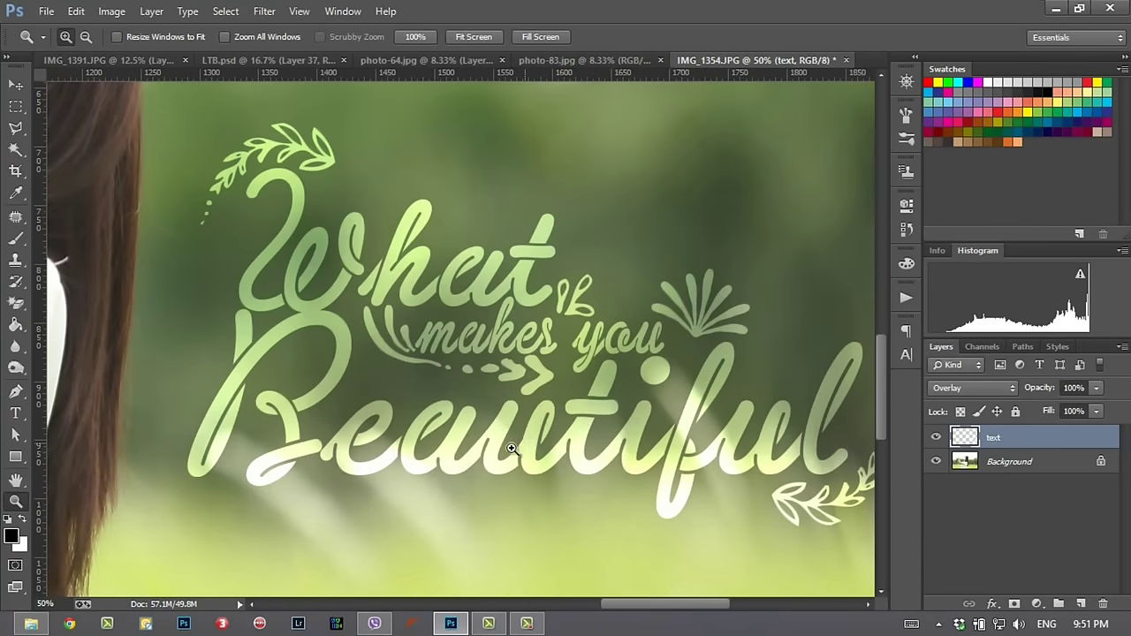
left_click_drag(520, 446, 447, 412)
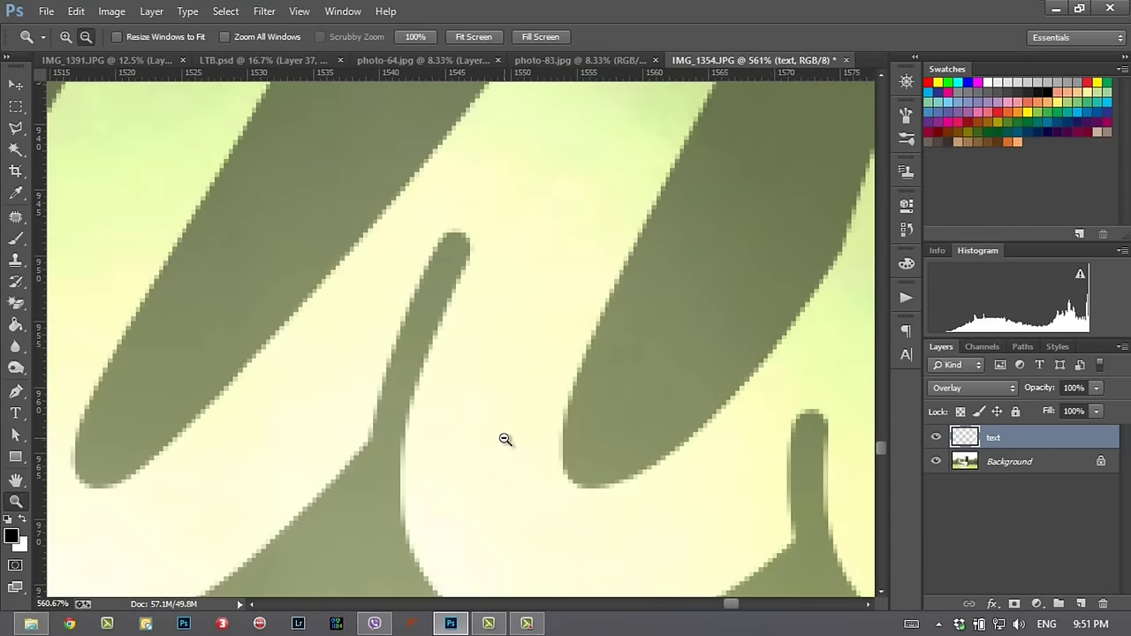
left_click(504, 439, "alt")
left_click(505, 438, "alt")
left_click(504, 439, "alt")
left_click(504, 439, "alt")
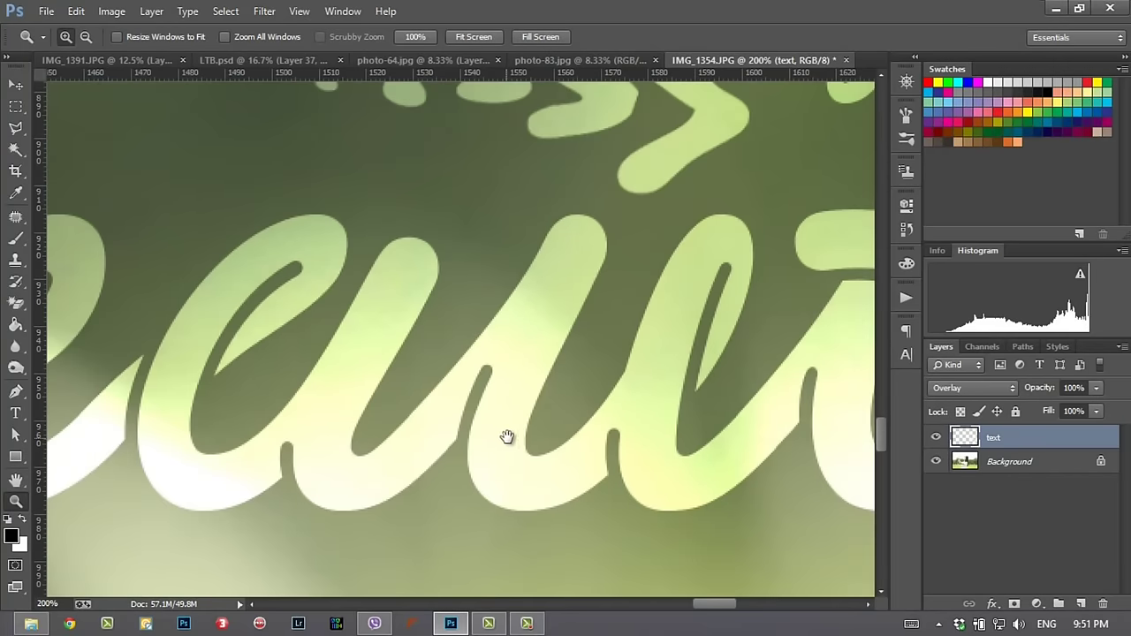
left_click(470, 384, "alt")
left_click(472, 383, "alt")
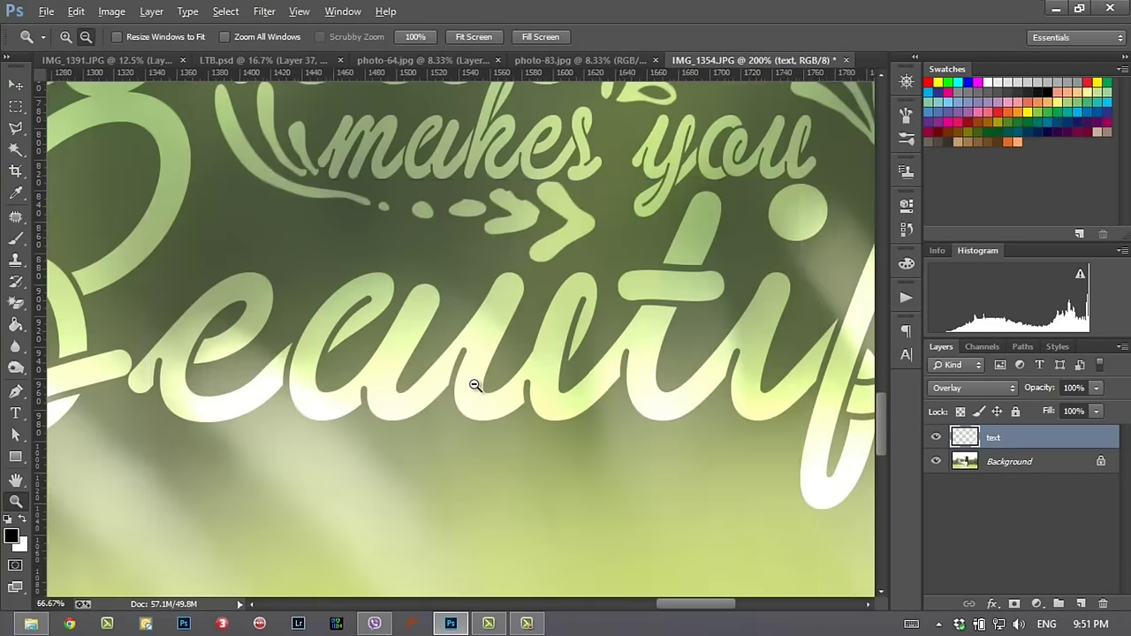
left_click(474, 386, "alt")
left_click_drag(560, 389, 499, 454)
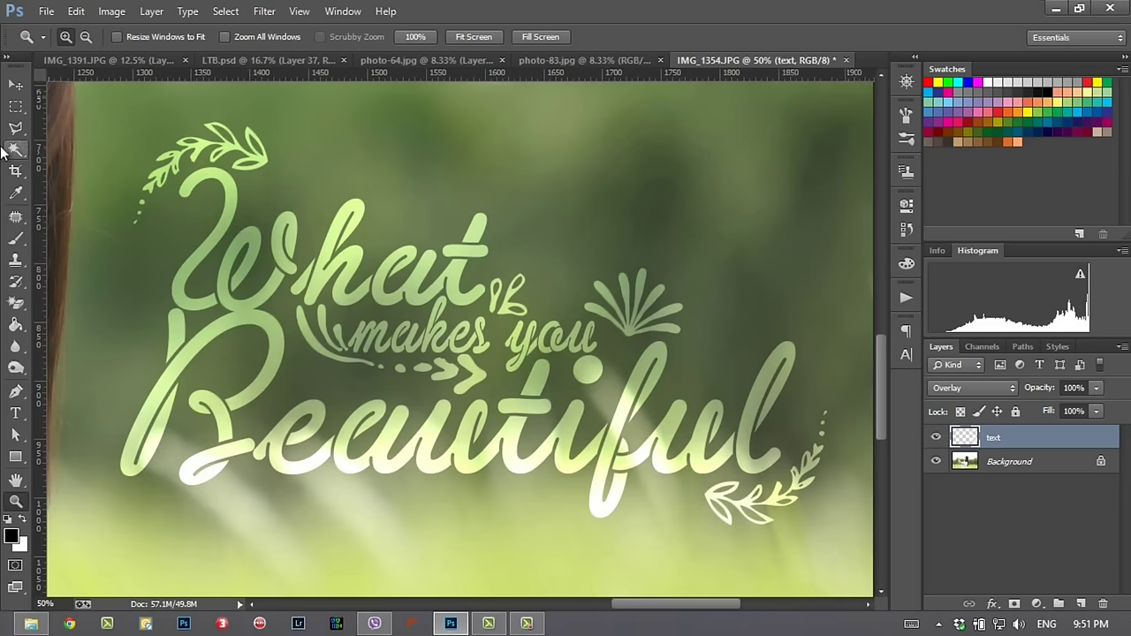
left_click(15, 237)
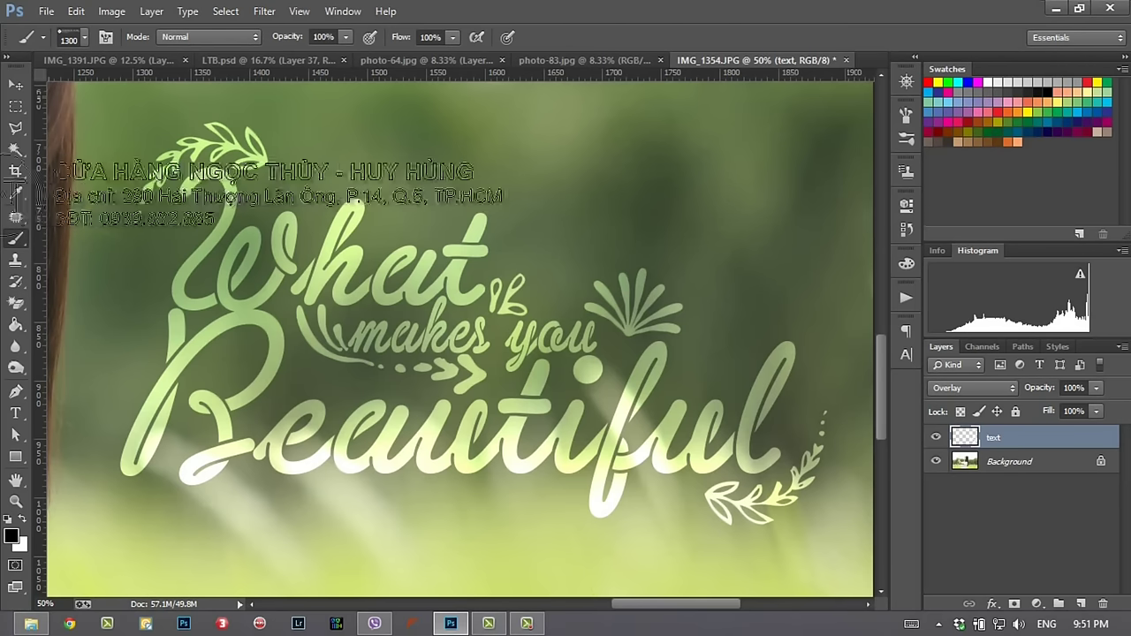
right_click(395, 314)
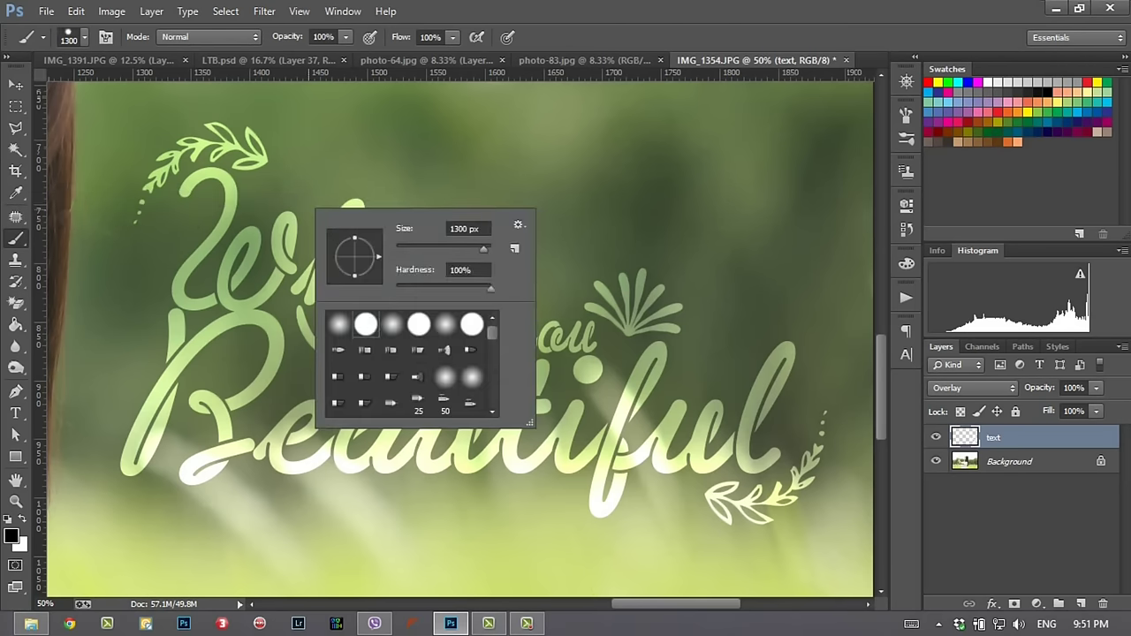
key("Escape")
key("bracketleft")
key("bracketleft")
key("bracketleft")
key("bracketleft")
key("bracketleft")
key("bracketleft")
left_click_drag(144, 129, 143, 172)
left_click_drag(145, 132, 141, 170)
mouse_move(148, 212)
left_mouse_down()
mouse_move(97, 236)
mouse_move(155, 269)
mouse_move(148, 220)
left_mouse_up()
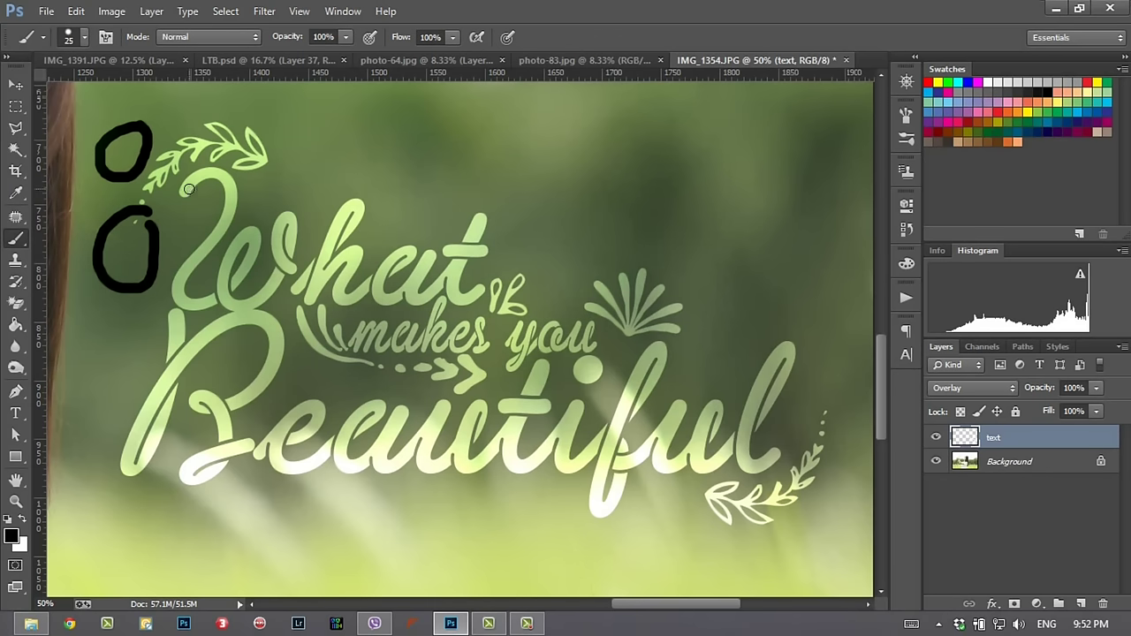
key("ctrl+alt+z")
key("ctrl+alt+z")
key("alt+bracketleft")
key("z")
left_click(316, 232, "alt")
left_click(316, 231, "alt")
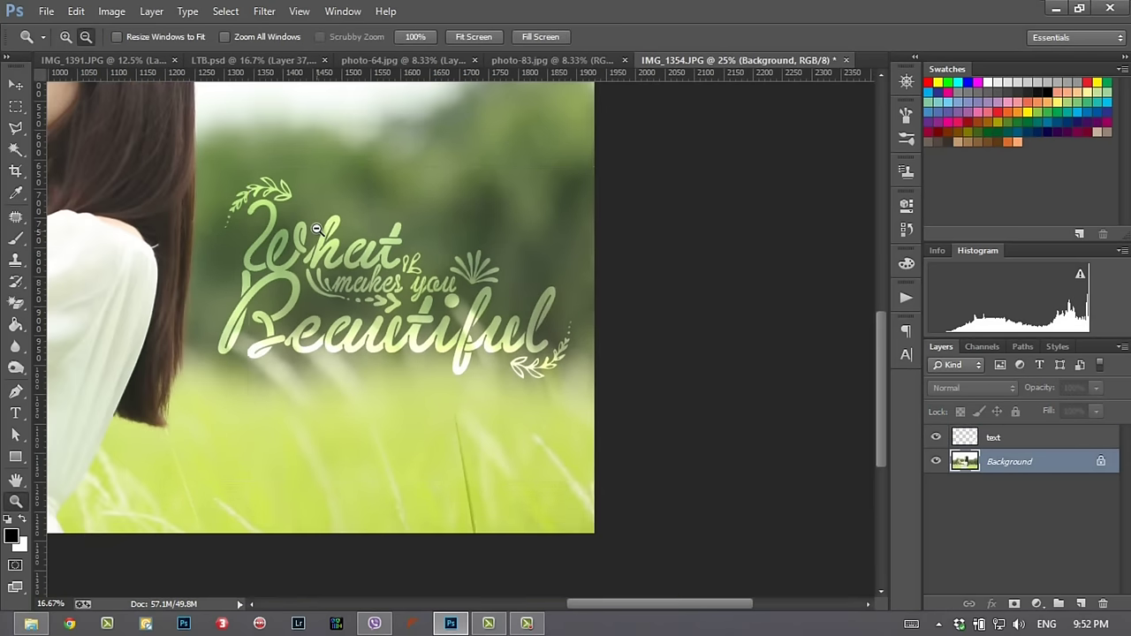
Step: Move the text layer's lettering upward, then place it back at the photo's right-centre
left_click(316, 232, "alt")
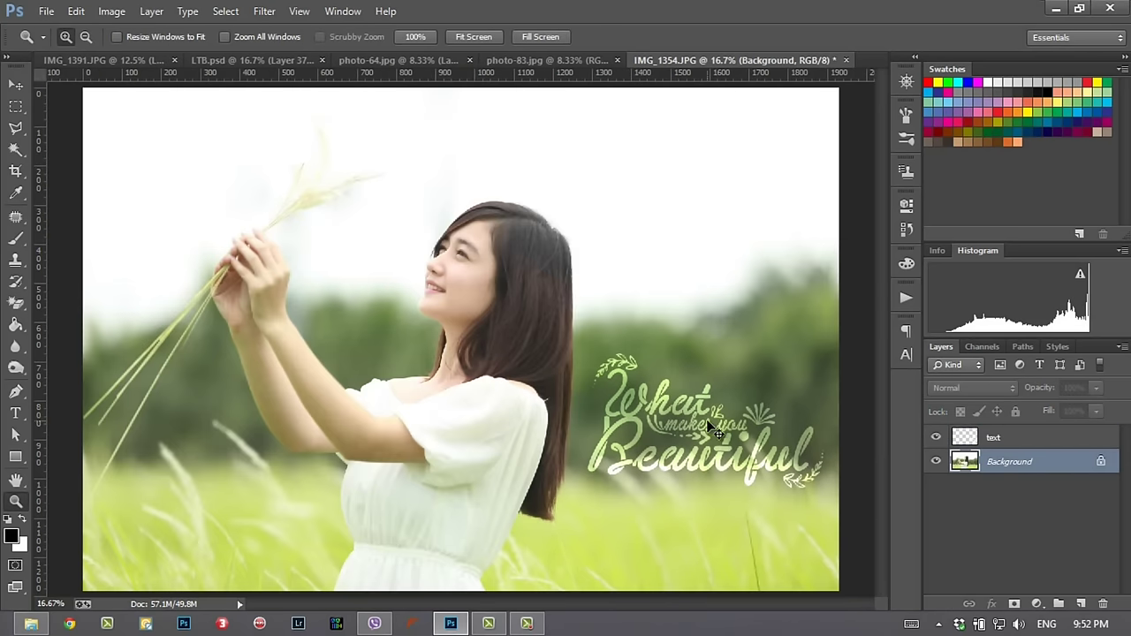
left_click(1014, 442)
mouse_move(724, 460)
left_mouse_down()
mouse_move(722, 418)
mouse_move(727, 438)
left_mouse_up()
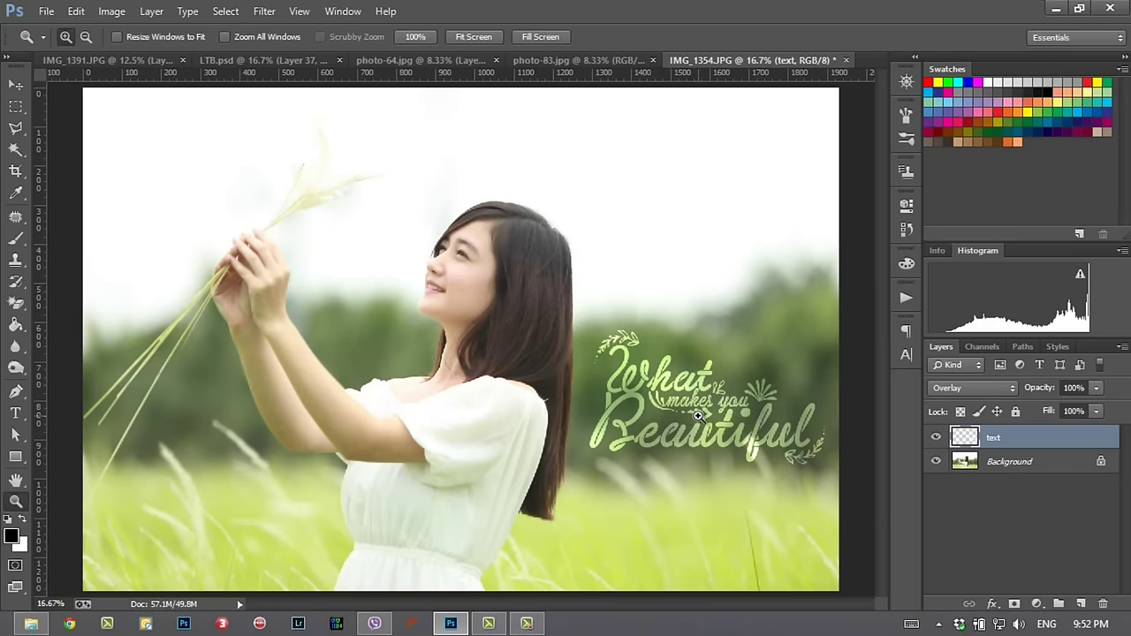
mouse_move(724, 437)
left_mouse_down()
mouse_move(724, 372)
mouse_move(723, 435)
left_mouse_up()
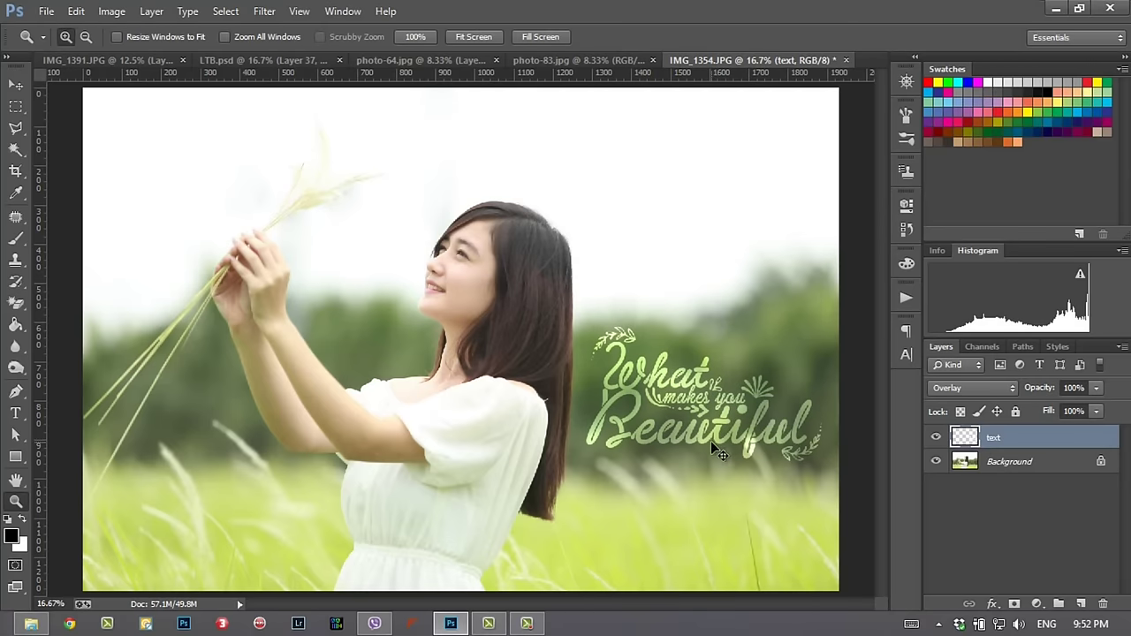
left_click_drag(711, 441, 698, 251)
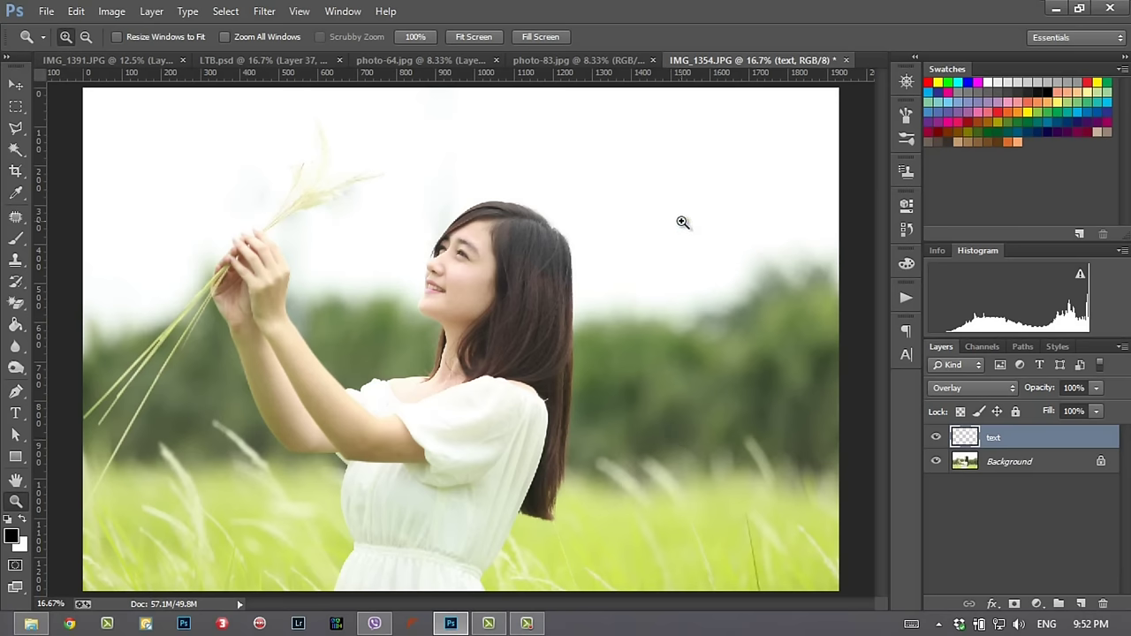
left_click_drag(687, 183, 720, 425)
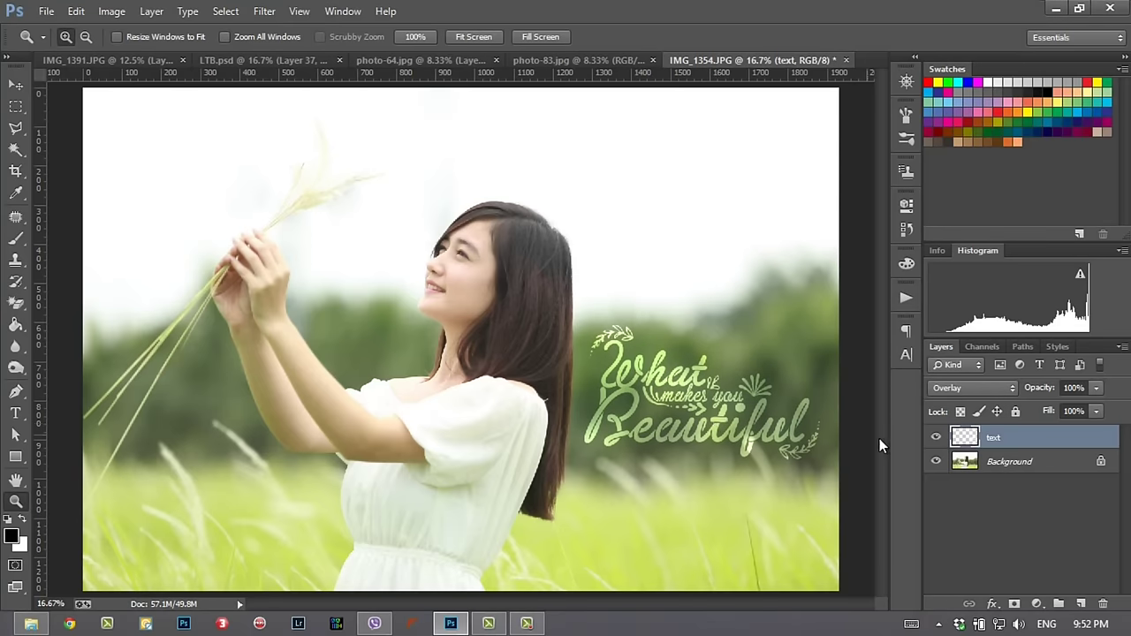
left_click(966, 441, "ctrl")
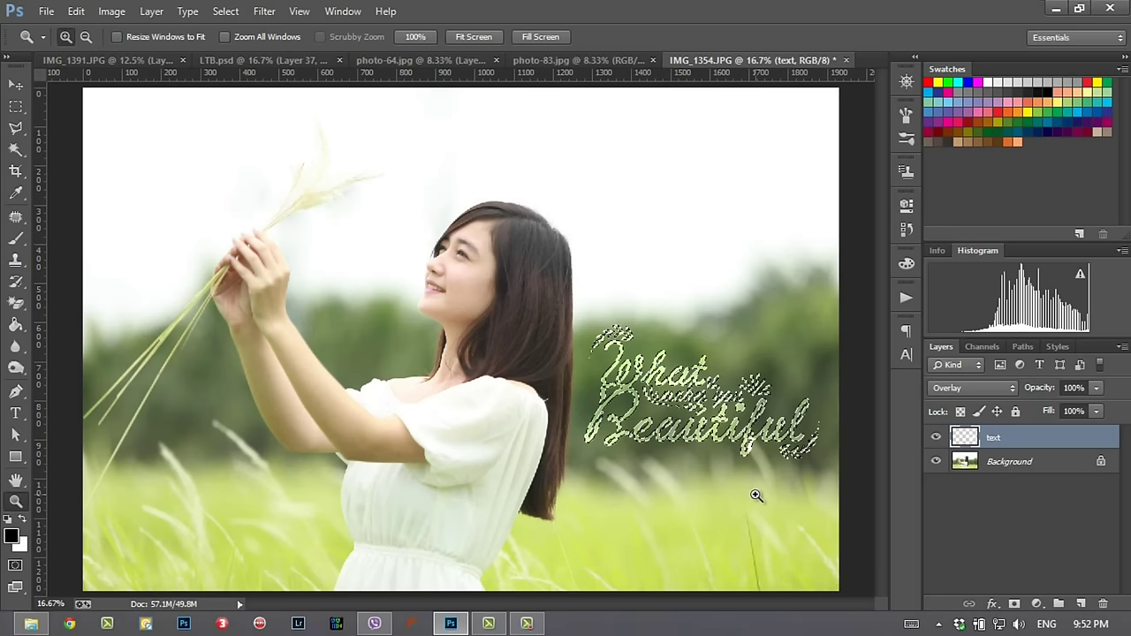
Step: Set the text layer to Normal, fill the lettering black, and deselect
left_click(972, 387)
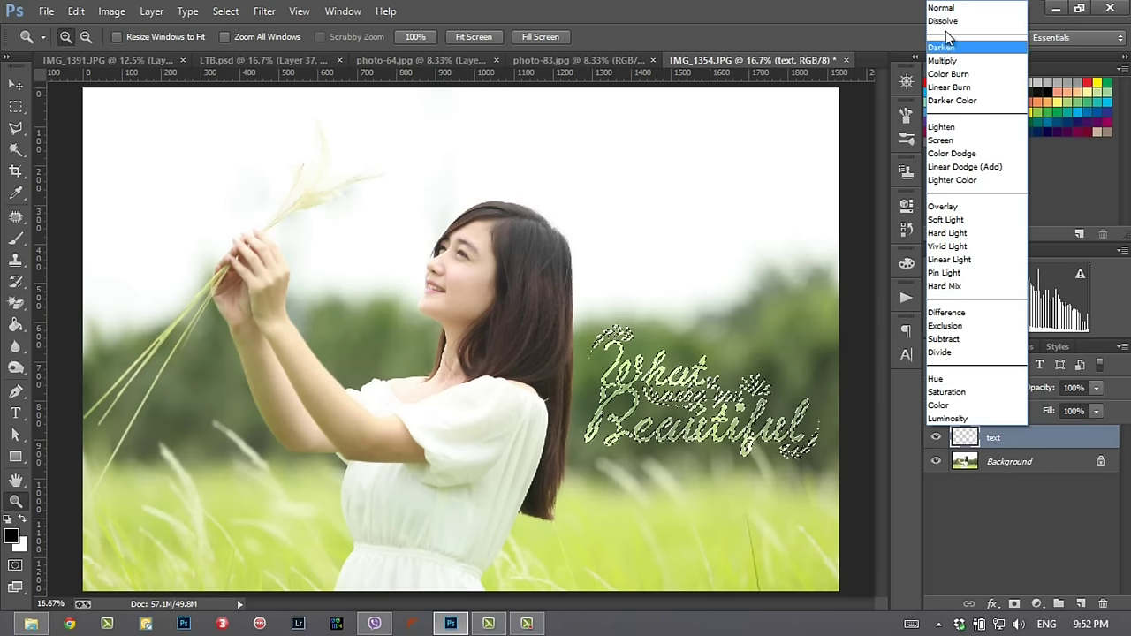
left_click(952, 11)
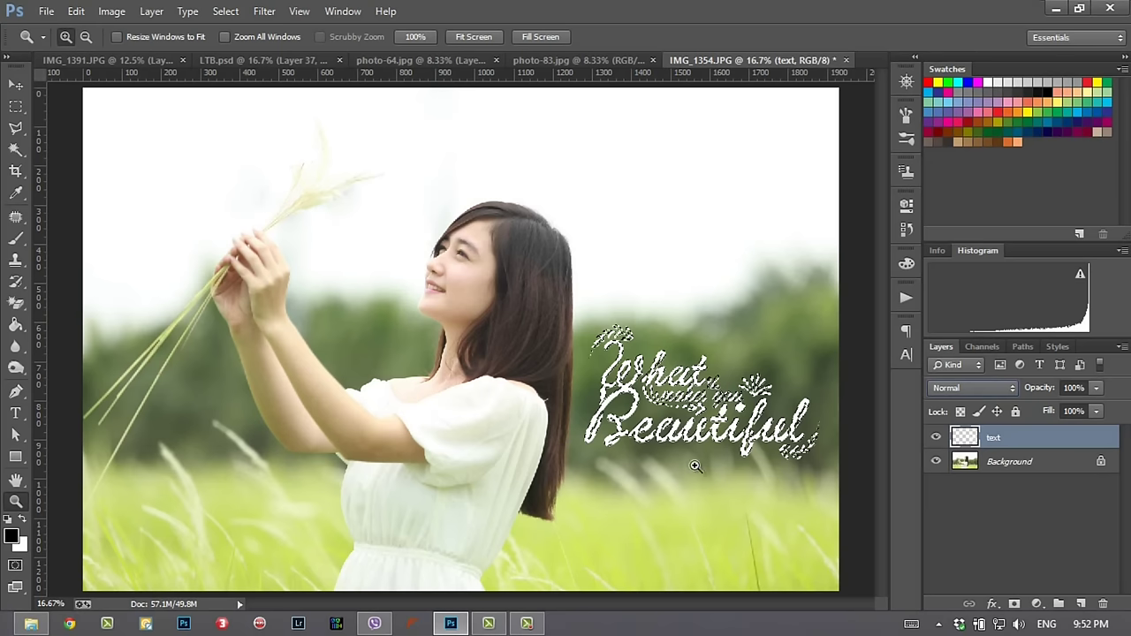
key("alt+BackSpace")
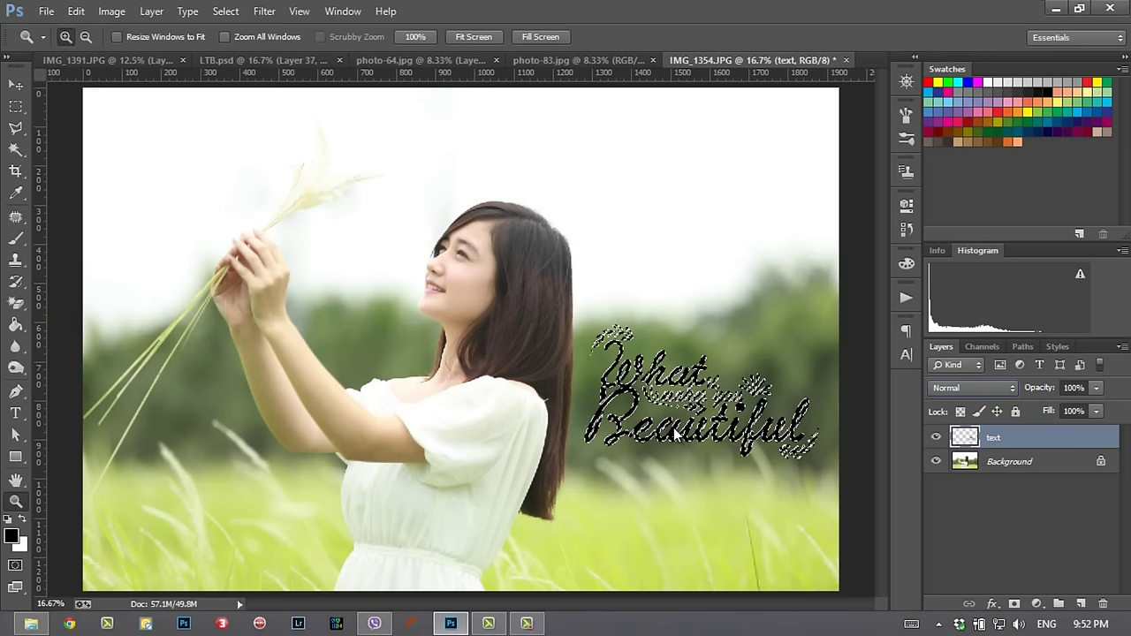
key("ctrl+d")
Step: Re-blend the black lettering in Overlay and nudge it slightly right and lower
left_click(981, 393)
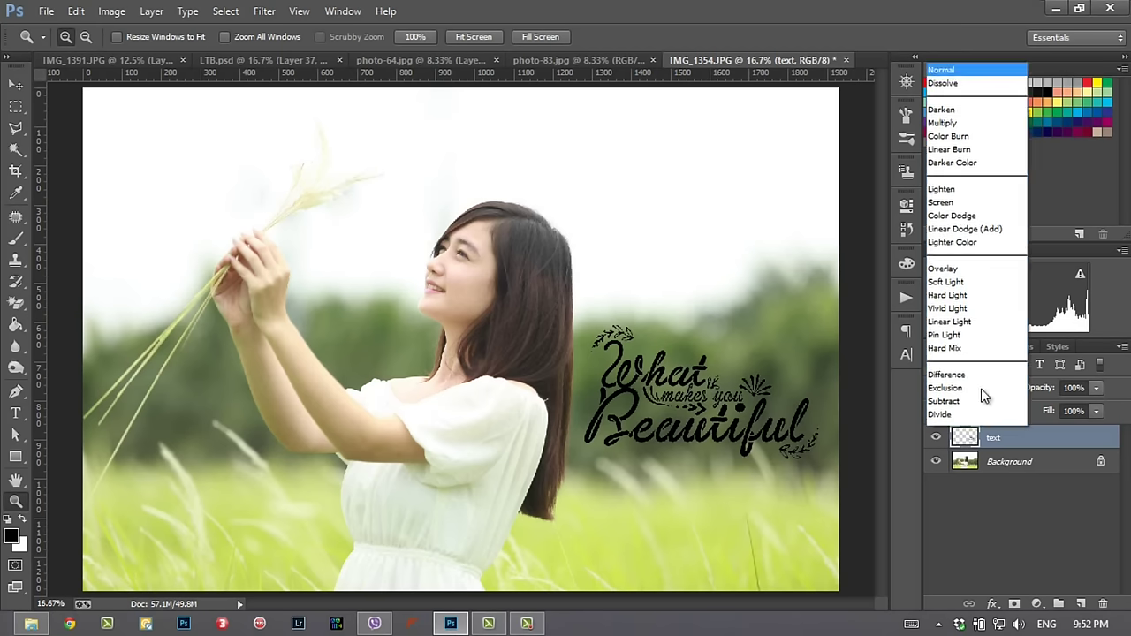
left_click(942, 206)
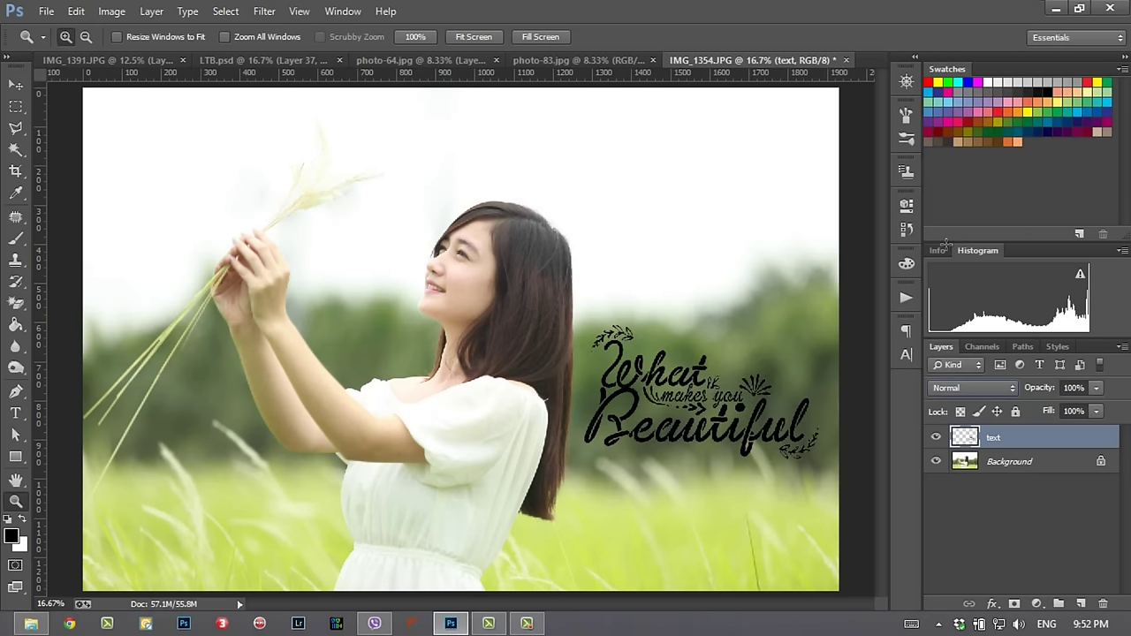
left_click(976, 394)
left_click(951, 207)
left_click(976, 393)
left_click(942, 207)
left_click_drag(714, 442, 717, 433)
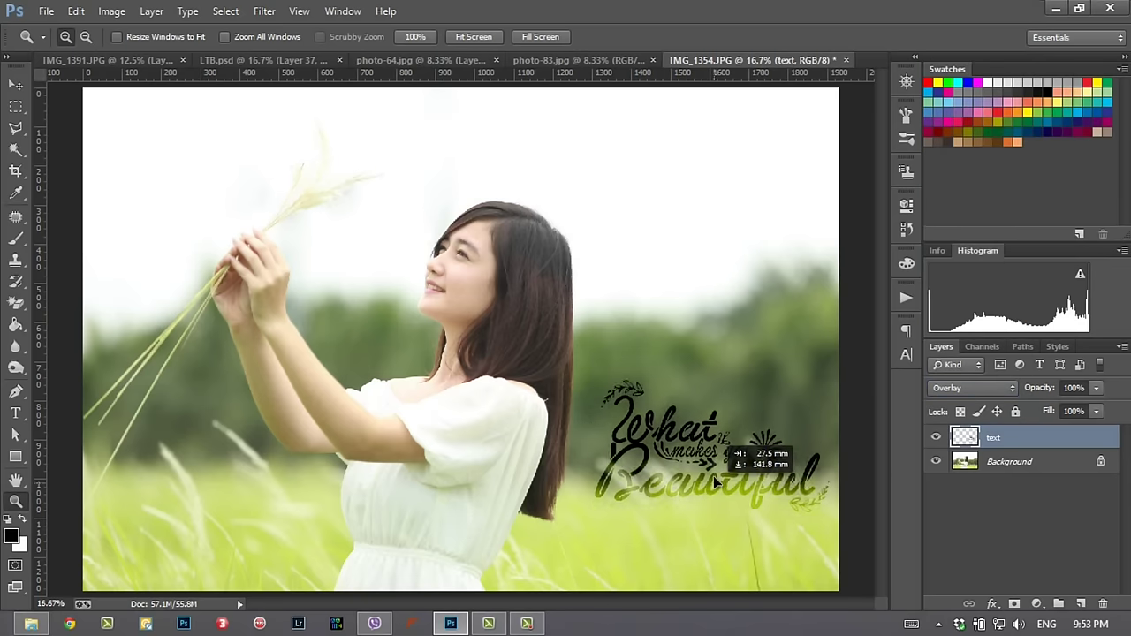
left_click(716, 434)
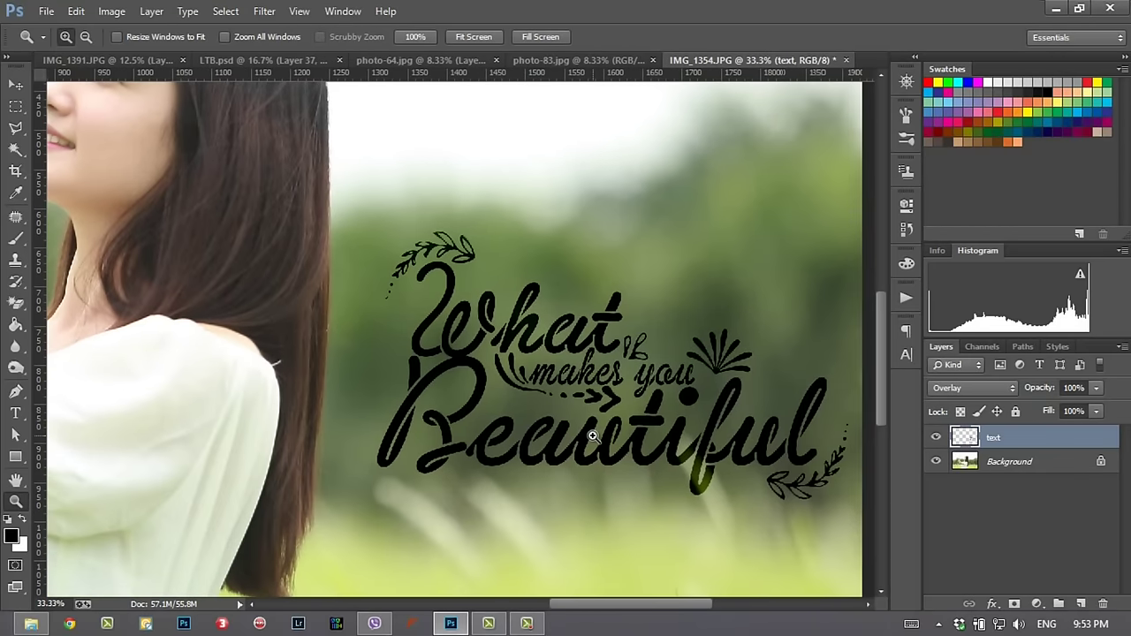
left_click(592, 436)
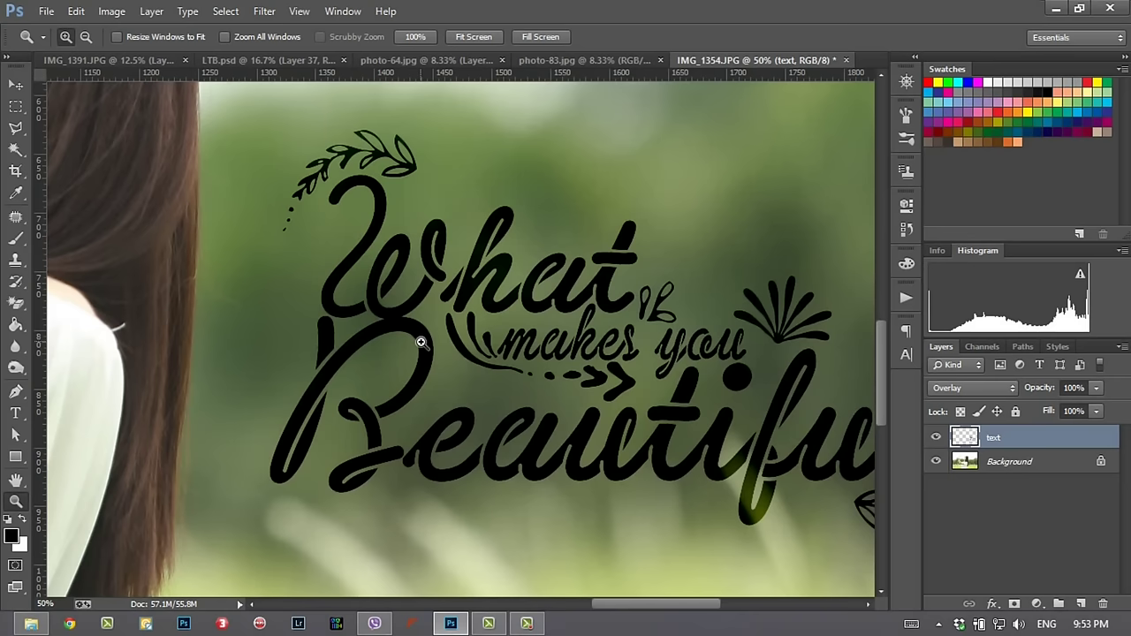
left_click(495, 398, "alt")
left_click(661, 403)
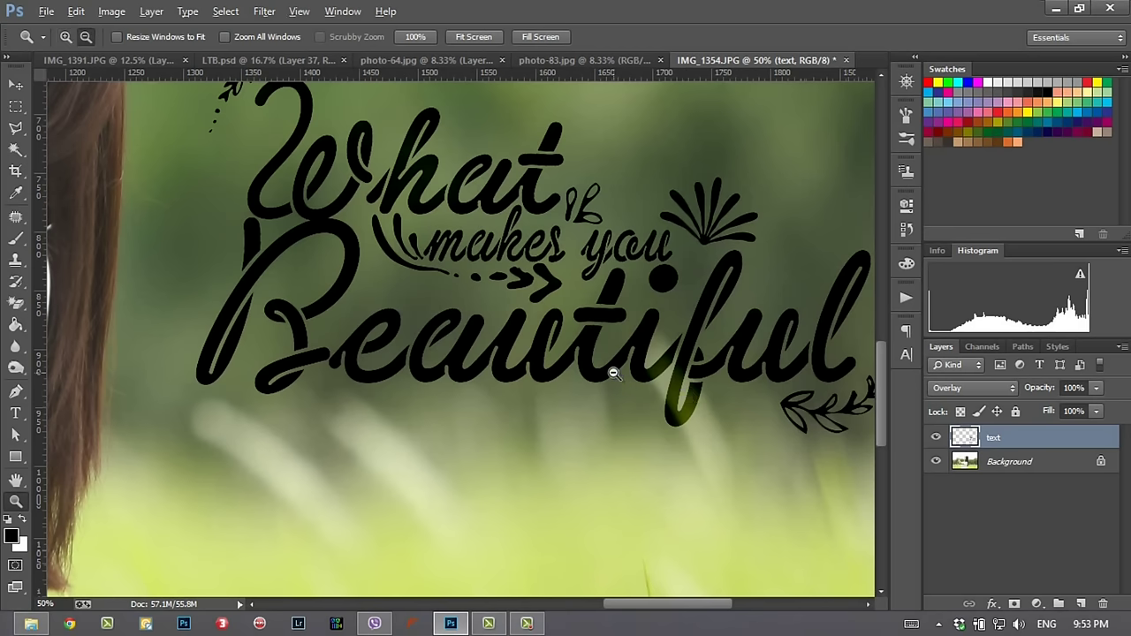
key("alt")
left_click(487, 274, "alt")
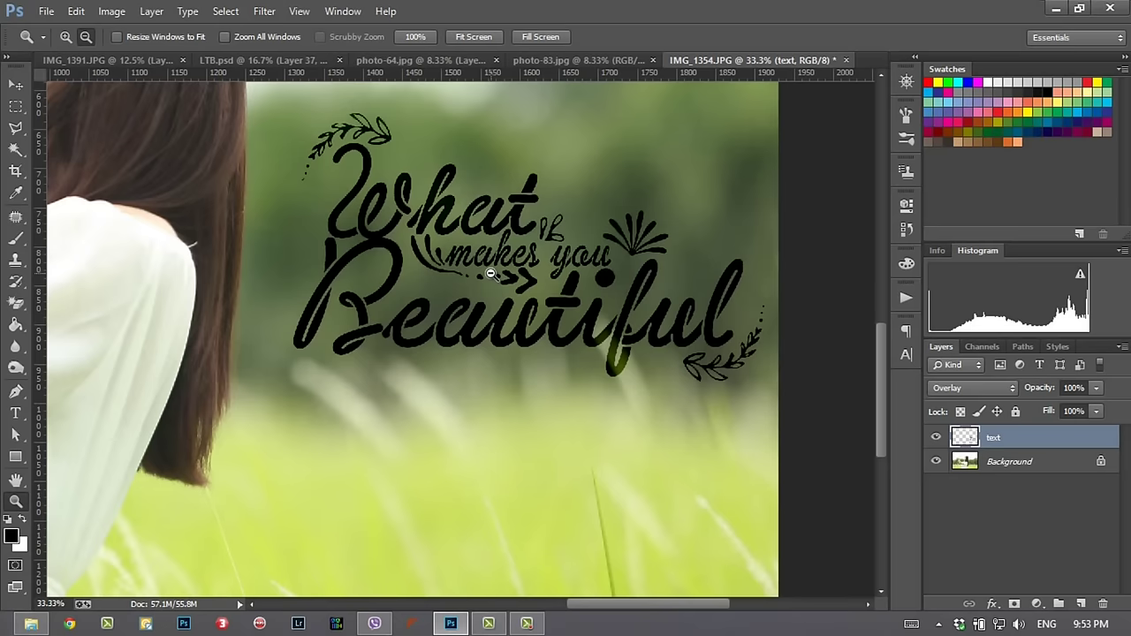
left_click(468, 275, "alt")
left_click(442, 274, "alt")
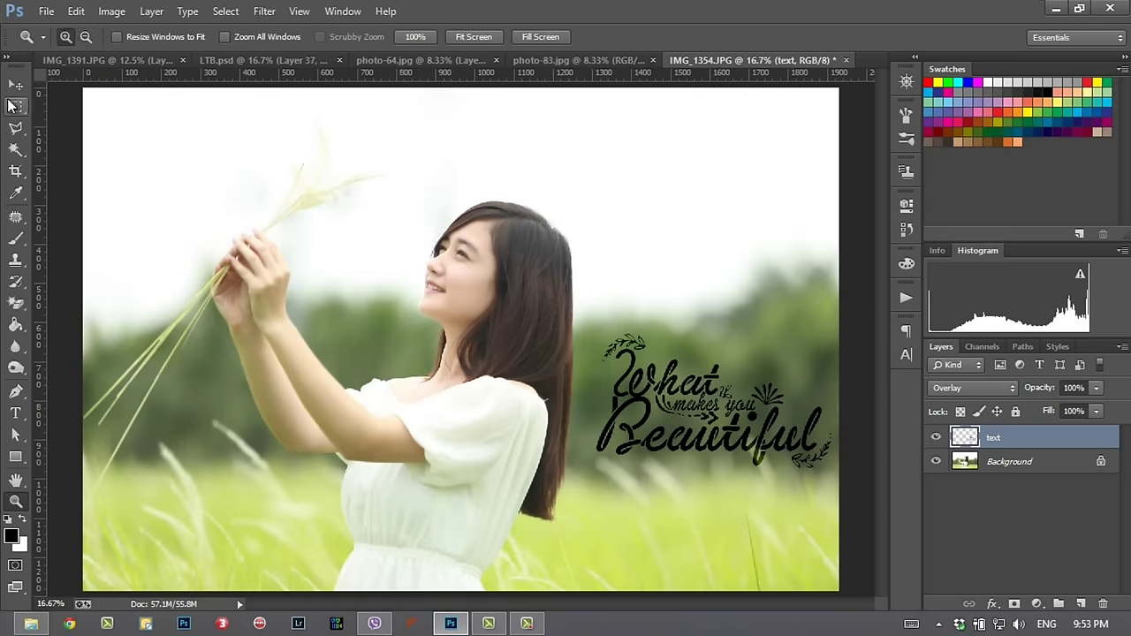
Step: Try the lettering over the sky and hair, then drop it low on the grass at right
key("v")
left_click_drag(707, 432, 669, 196)
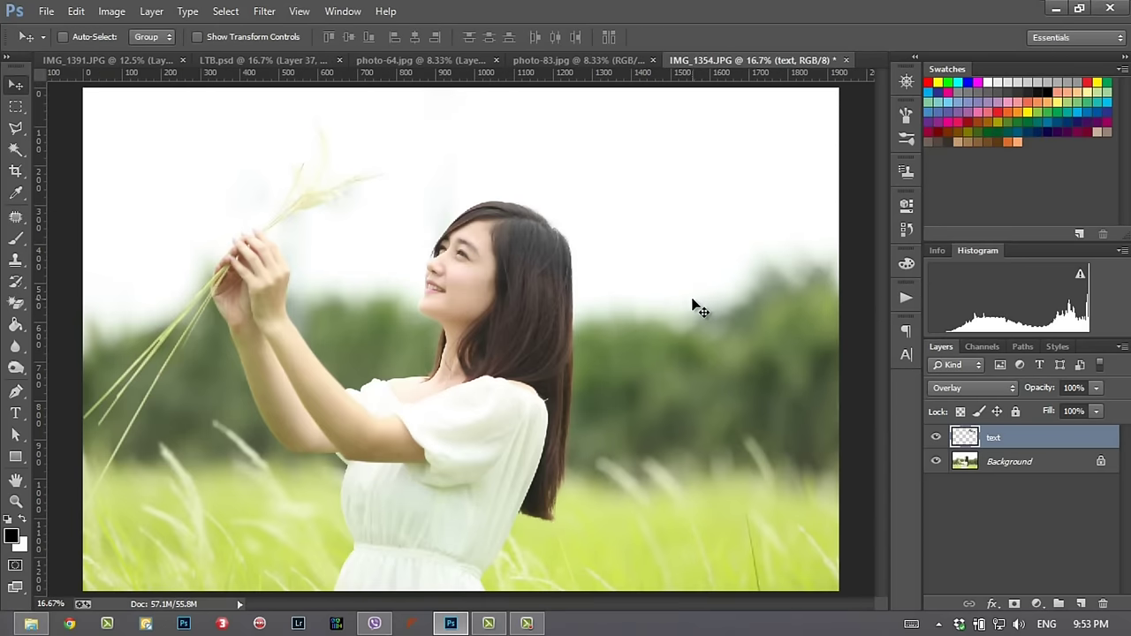
left_click_drag(664, 182, 669, 193)
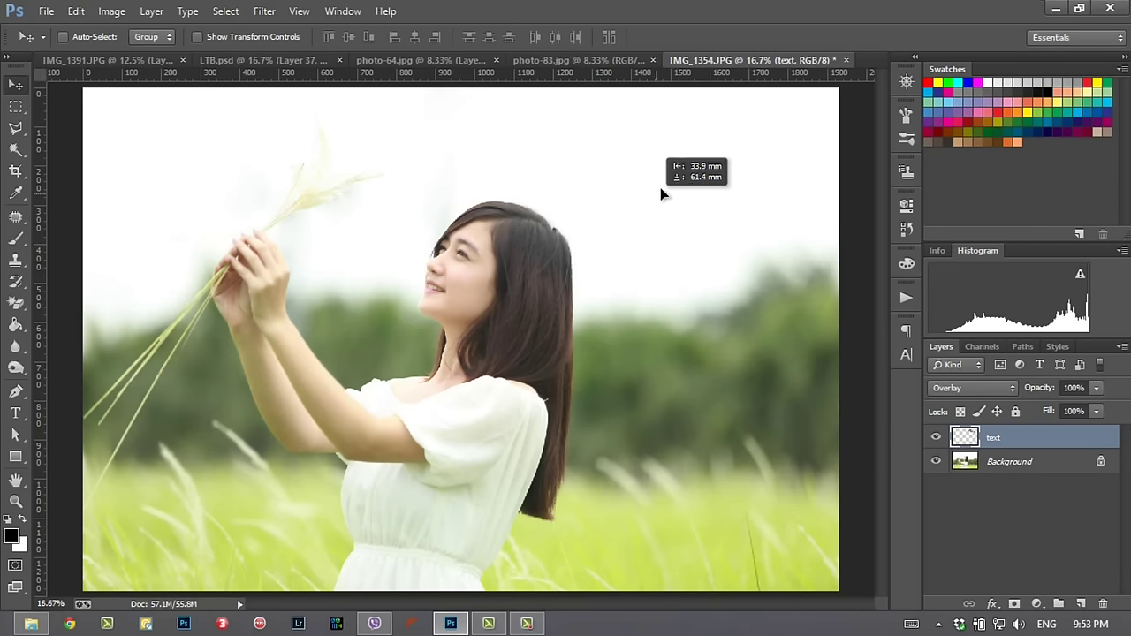
mouse_move(669, 193)
left_mouse_down()
mouse_move(664, 202)
mouse_move(673, 187)
left_mouse_up()
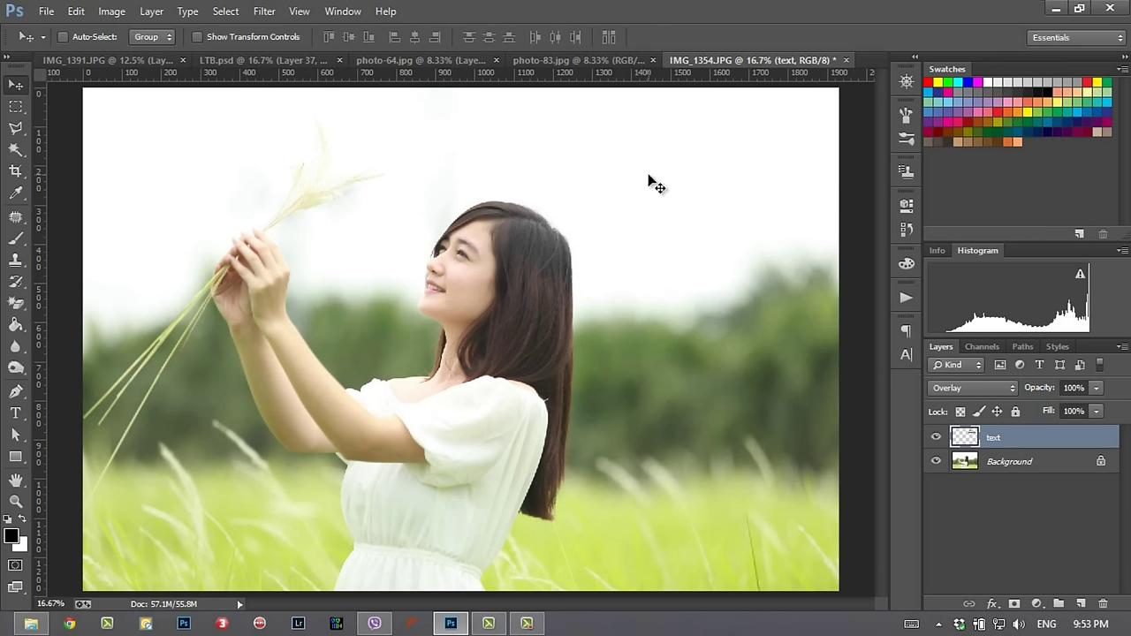
left_click_drag(648, 176, 685, 425)
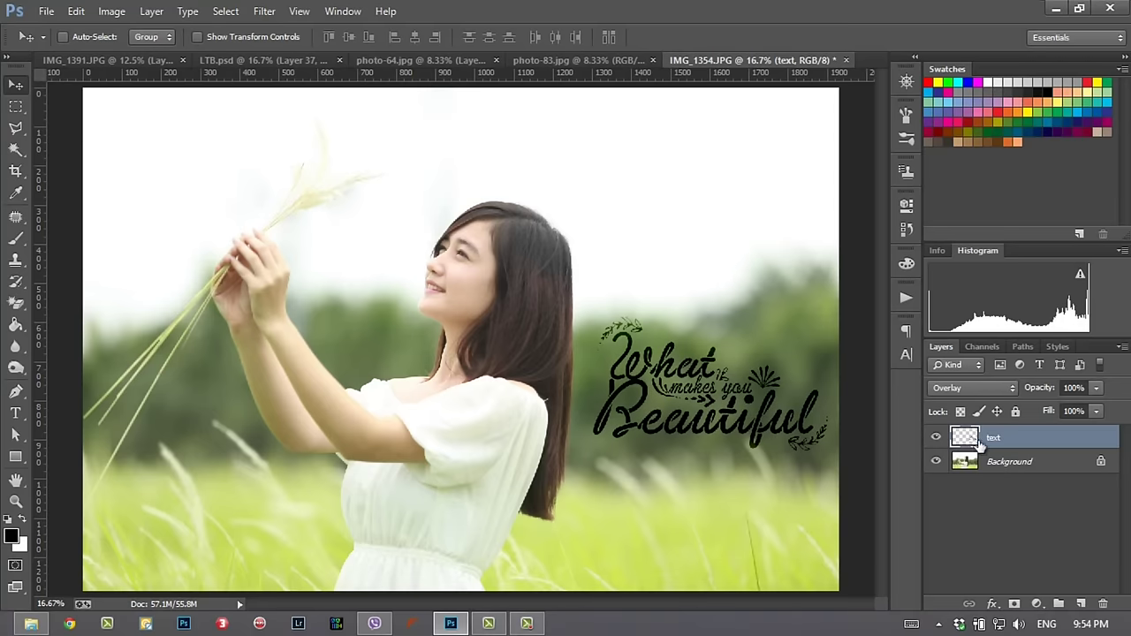
left_click_drag(685, 425, 645, 151)
left_click_drag(671, 212, 712, 416)
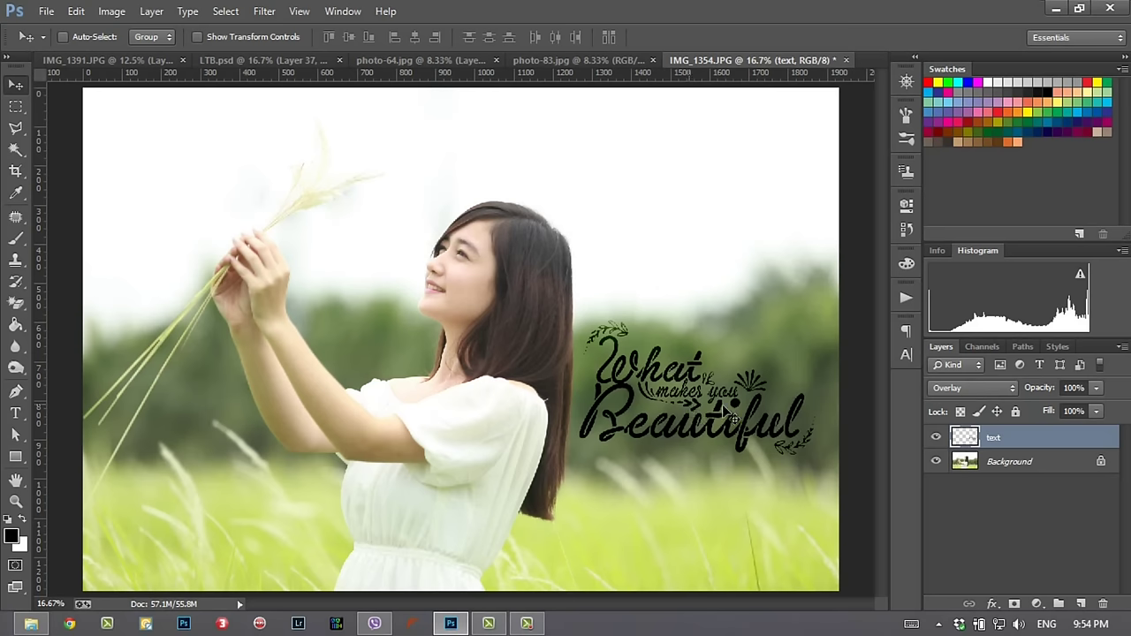
left_click_drag(689, 412, 694, 546)
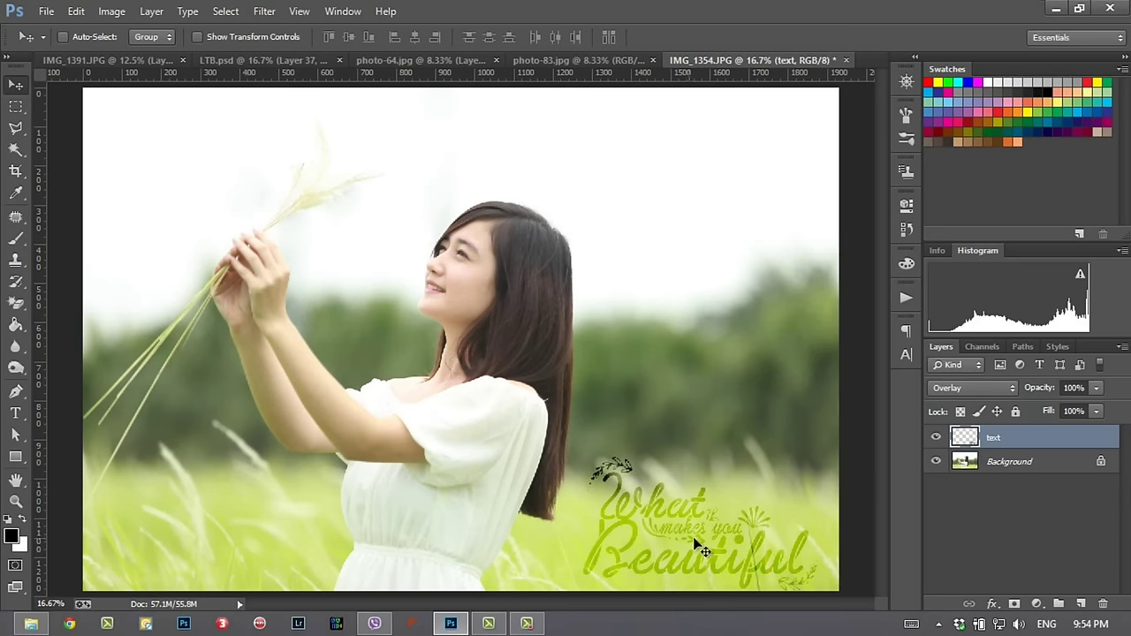
Step: Move the lettering up over the trees, fill it white, and deselect
left_click_drag(697, 545, 710, 424)
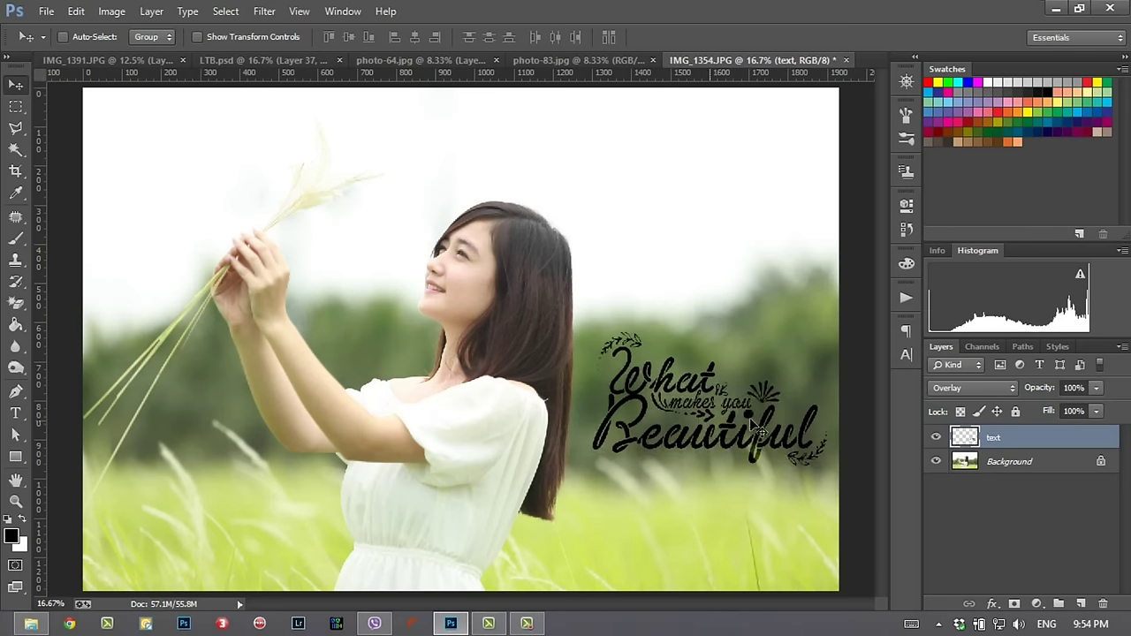
left_click(965, 438, "ctrl")
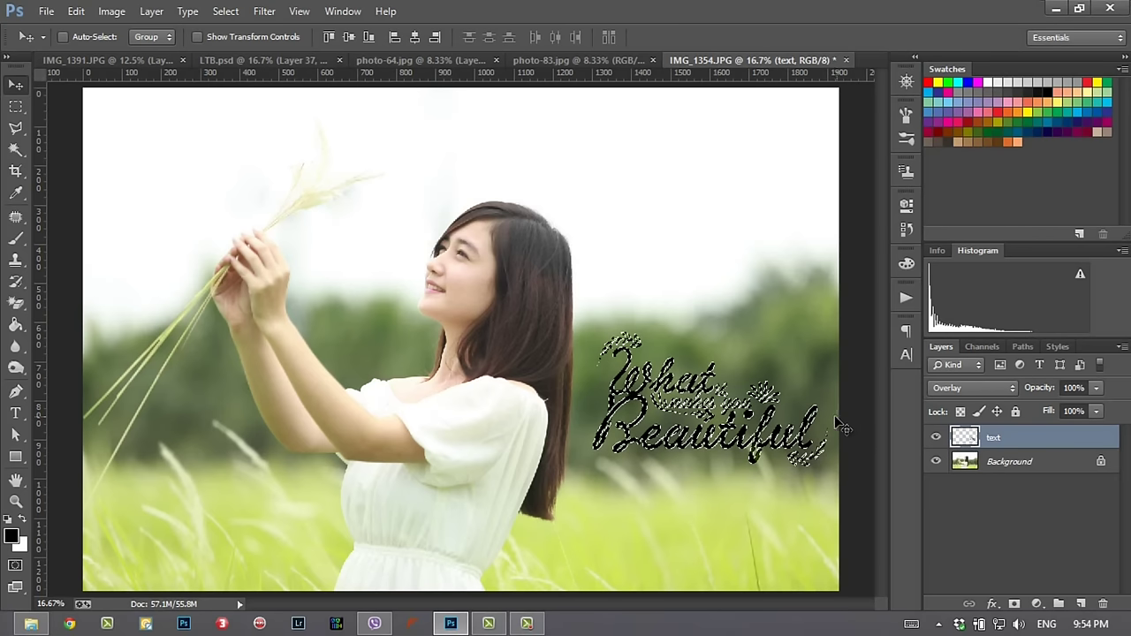
mouse_move(967, 437)
left_mouse_down()
mouse_move(968, 448)
mouse_move(818, 437)
left_mouse_up()
key("ctrl+BackSpace")
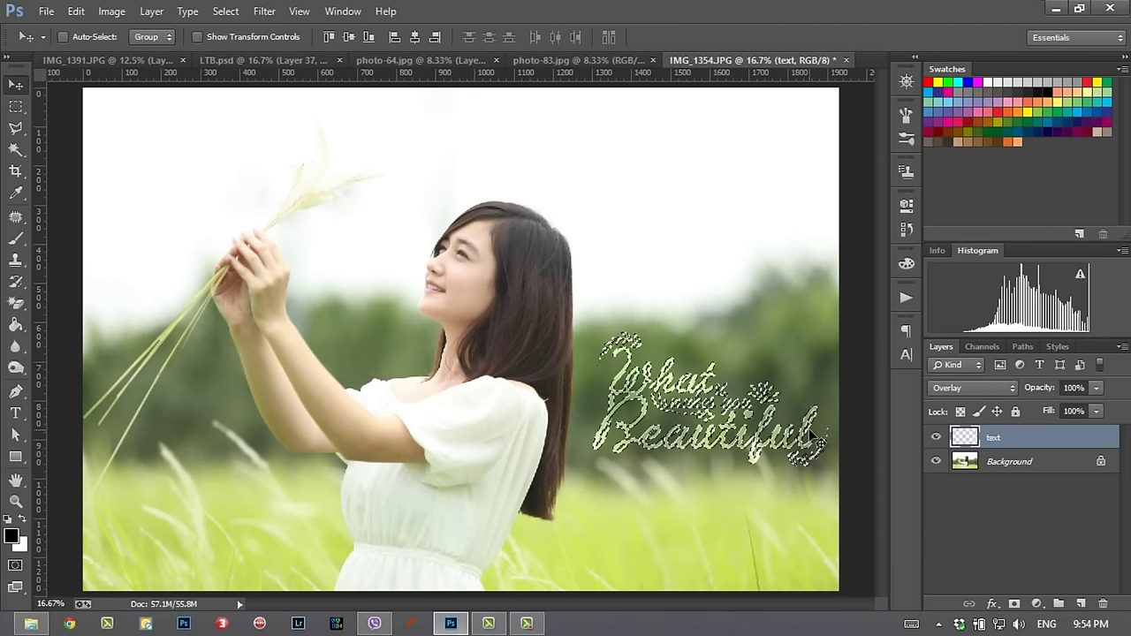
key("ctrl+d")
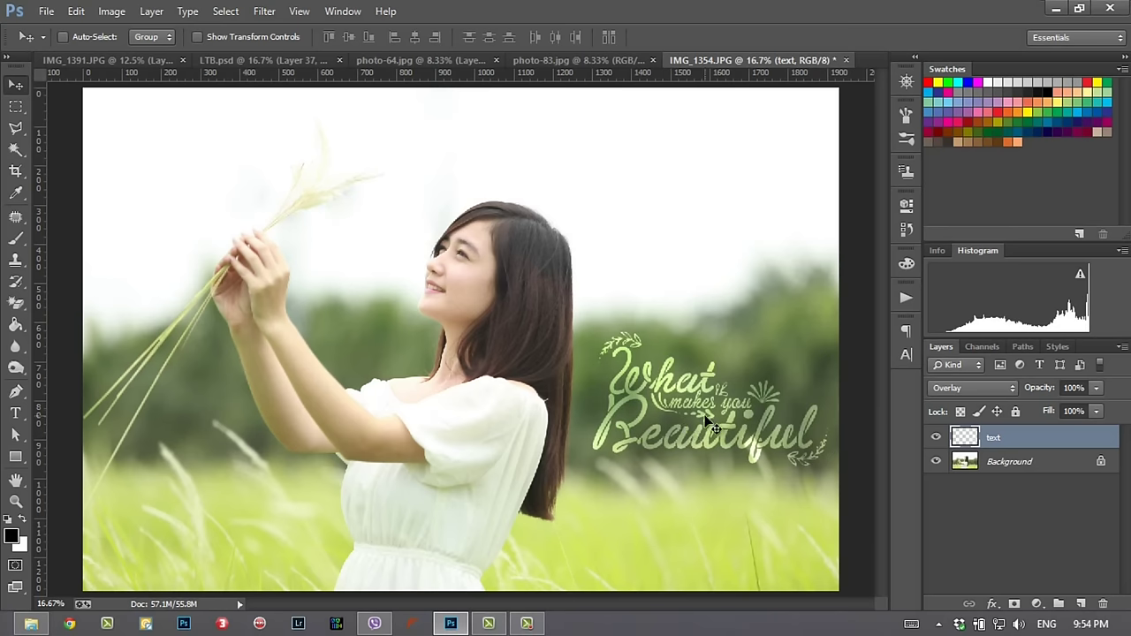
Step: Place the white lettering low on the bottom-right grass, then go to photo-83.jpg
left_click_drag(710, 425, 718, 569)
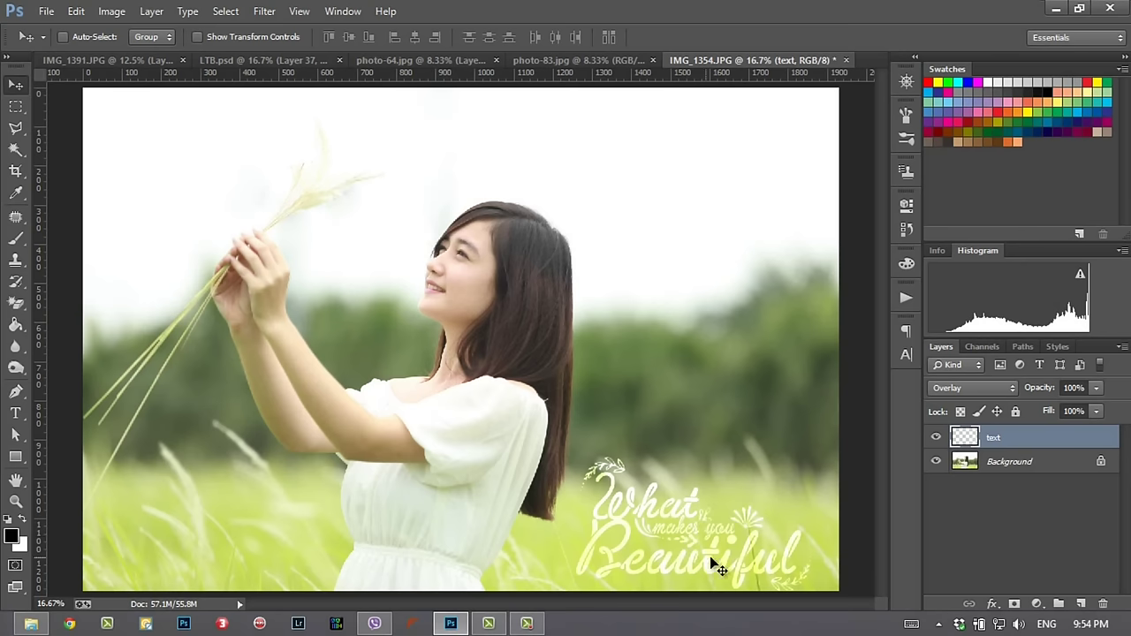
left_click(968, 440, "ctrl")
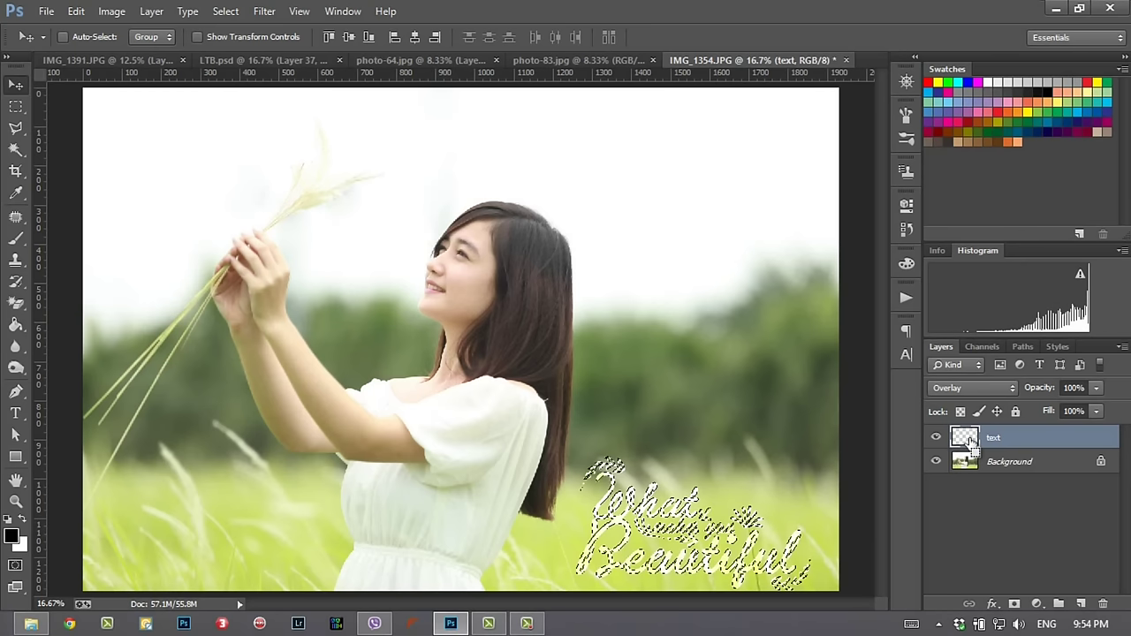
key("ctrl+d")
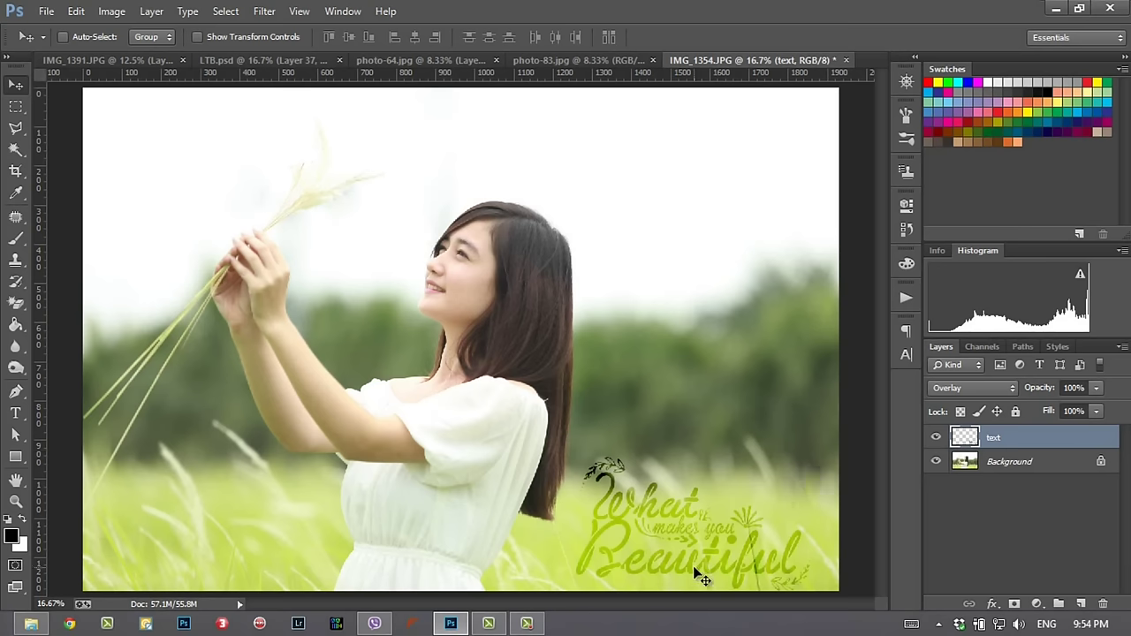
left_click_drag(710, 562, 722, 557)
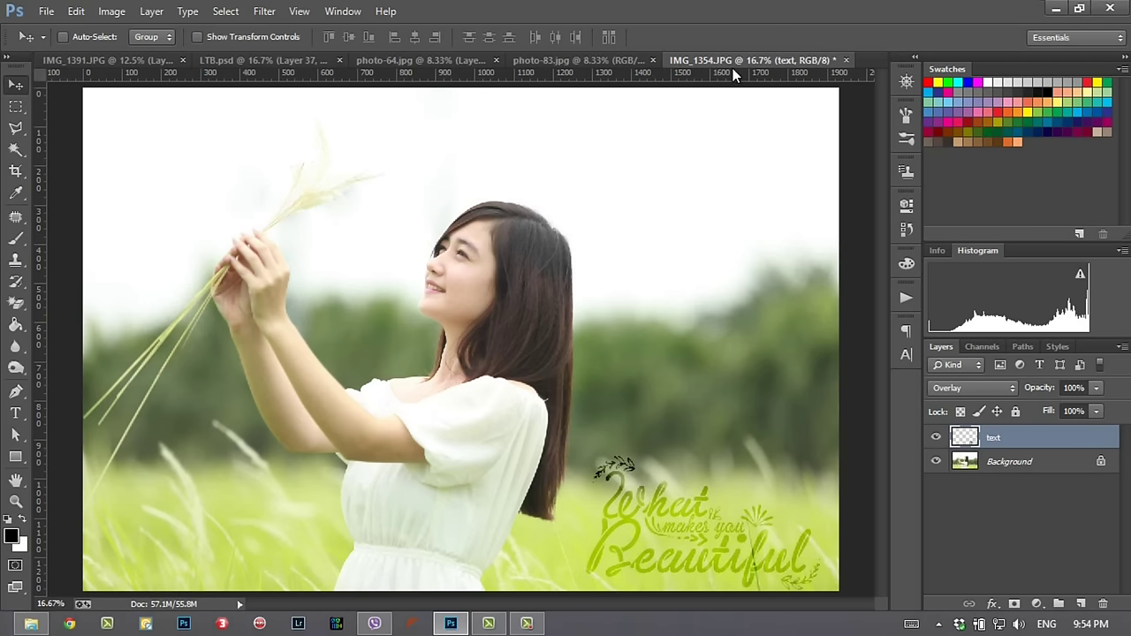
left_click(598, 60)
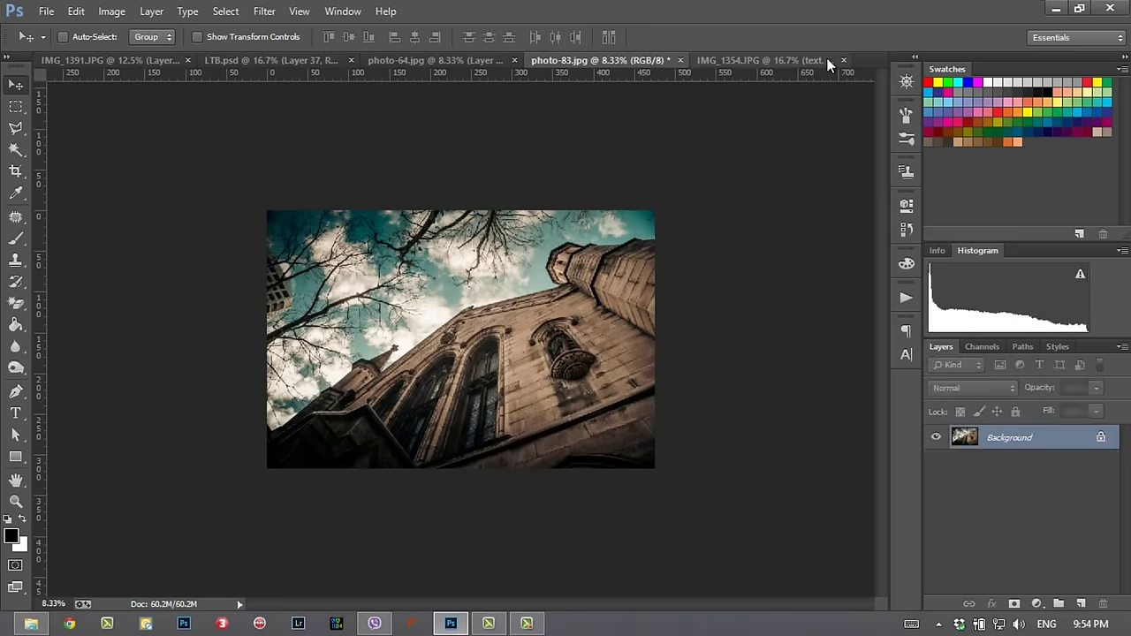
Step: Close IMG_1354.JPG without saving and centre the logo layer on the wheat photo
left_click(843, 61)
left_click(575, 244)
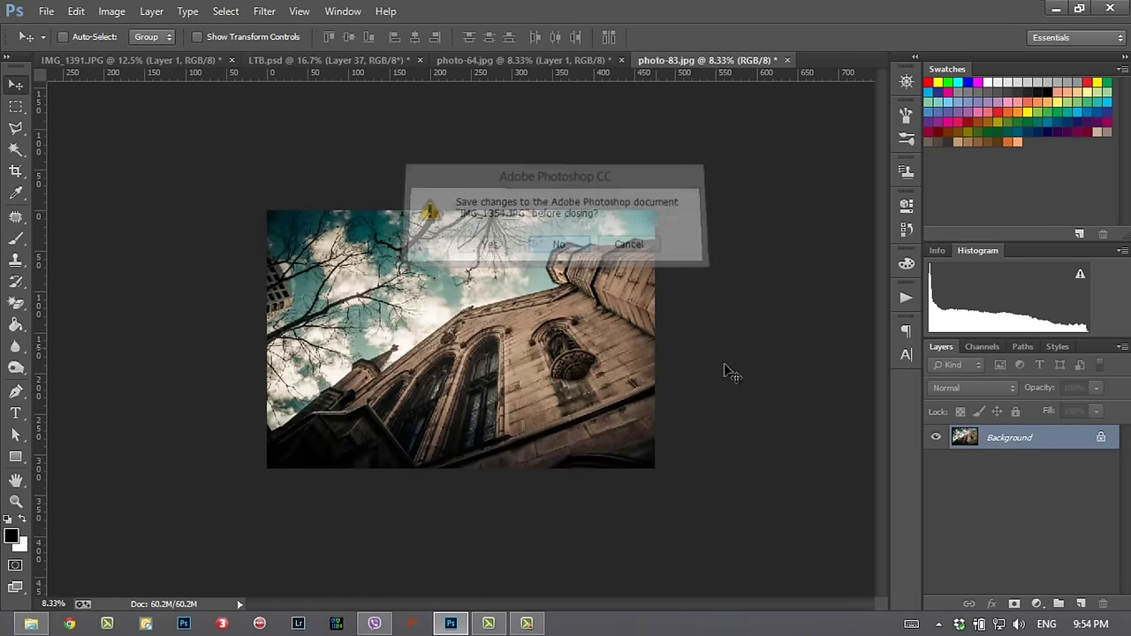
left_click(610, 62)
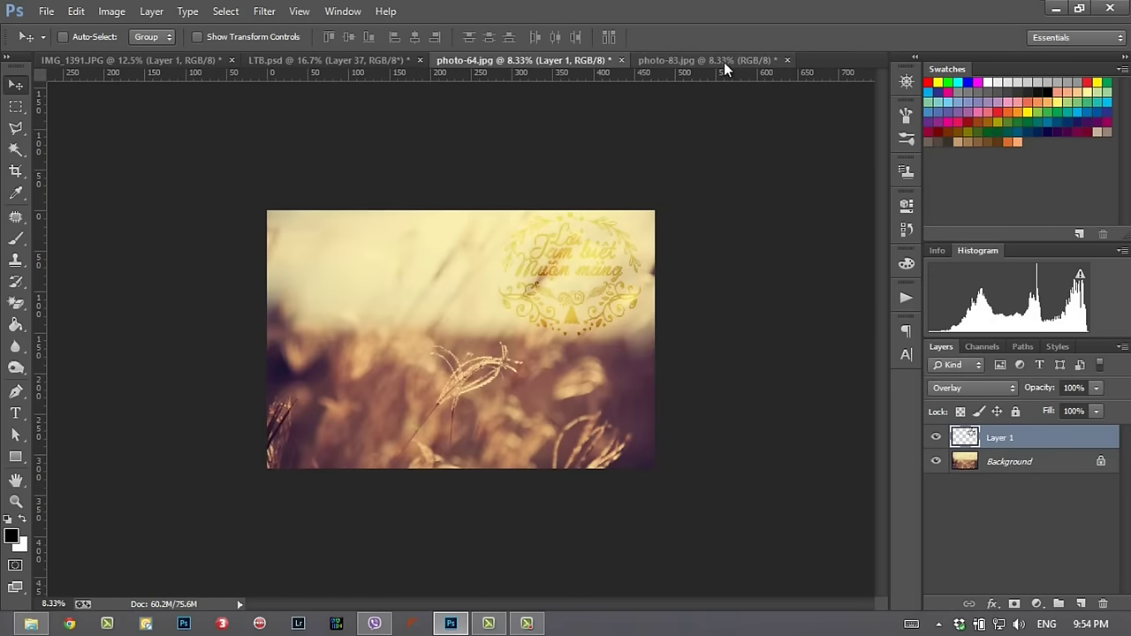
left_click_drag(581, 285, 531, 339)
left_click(1007, 461)
left_click(999, 438)
mouse_move(613, 326)
left_mouse_down()
mouse_move(491, 389)
mouse_move(482, 372)
left_mouse_up()
Step: Inspect the logo up close and enlarge it with Free Transform
key("z")
left_click(477, 363)
left_click(477, 362)
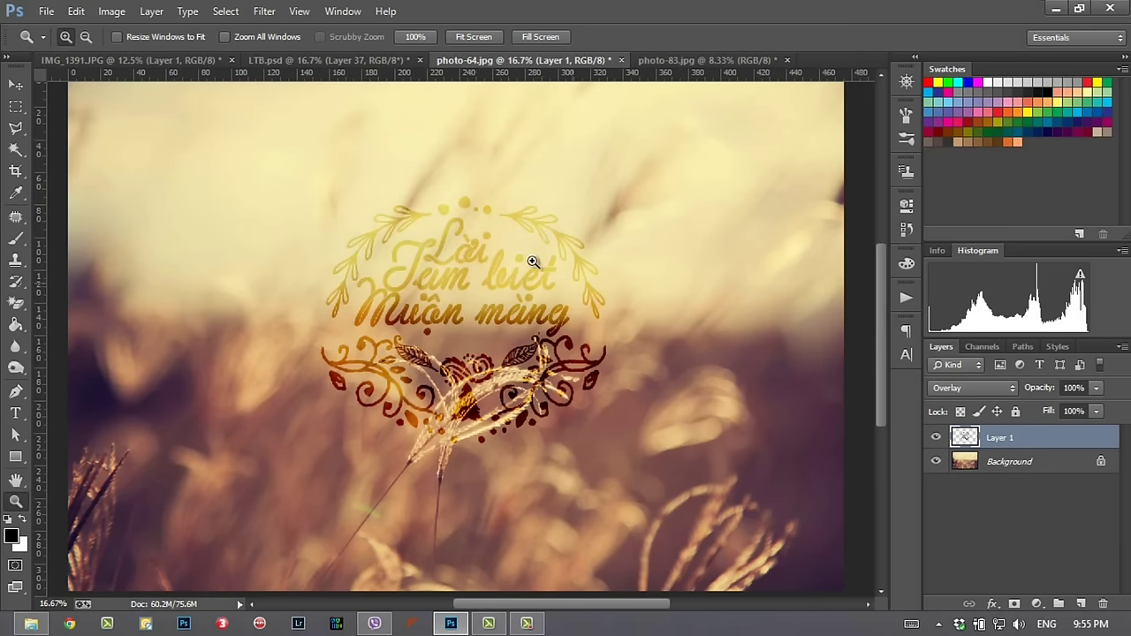
left_click(483, 342, "alt")
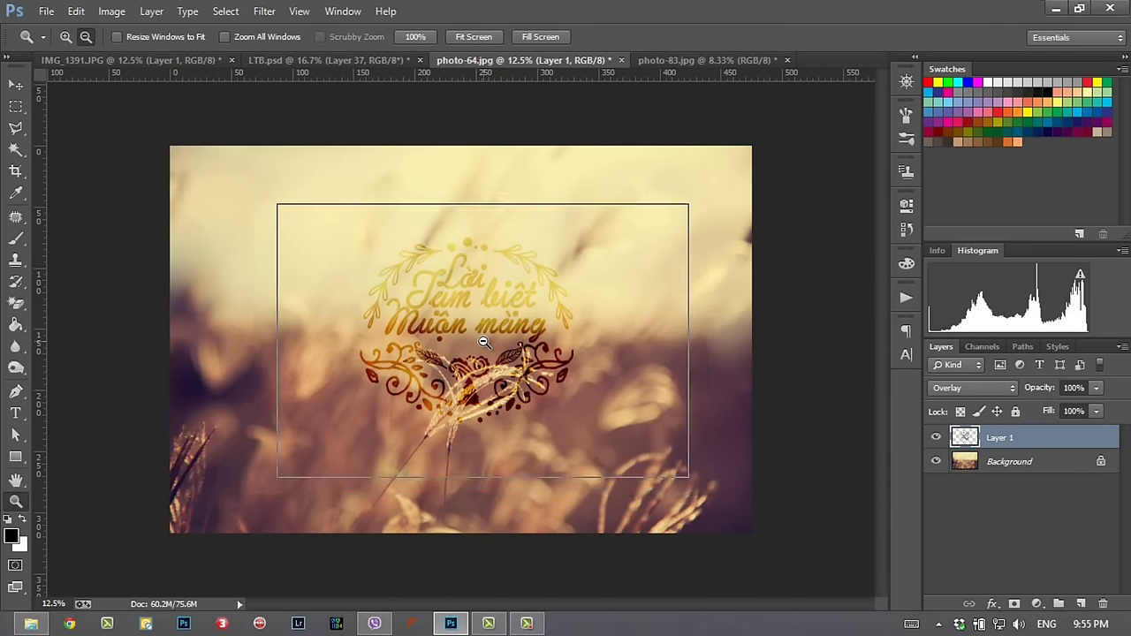
left_click(483, 342, "alt")
key("ctrl+t")
left_click_drag(539, 397, 585, 432)
key("Return")
key("z")
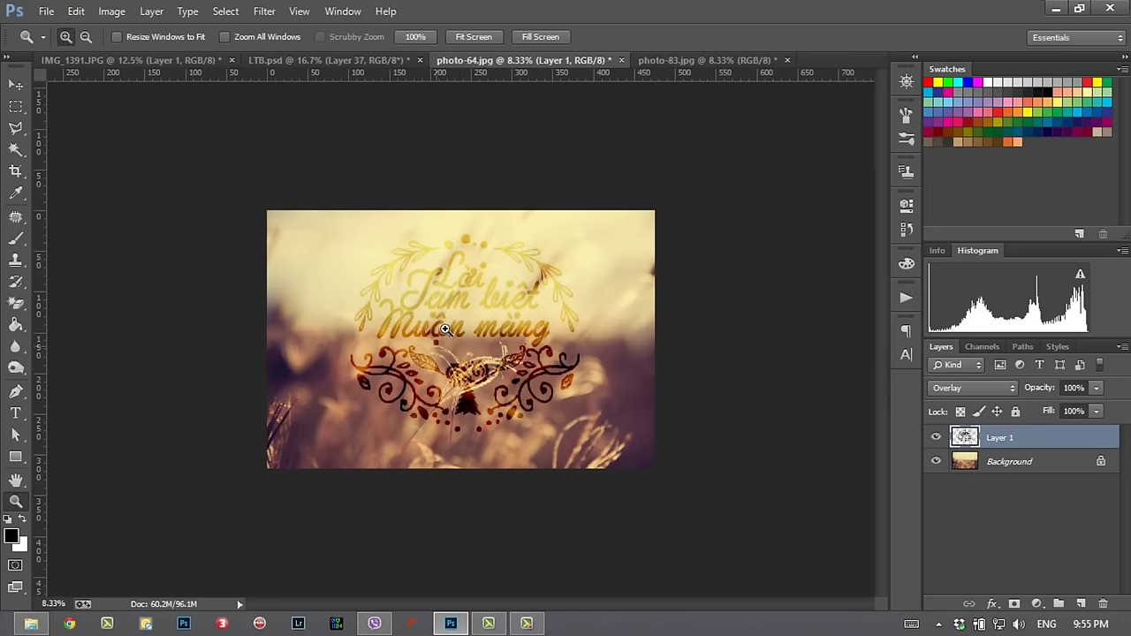
Step: Close the wheat photo without saving and return to the LTB.psd lettering sheet
left_click(710, 60)
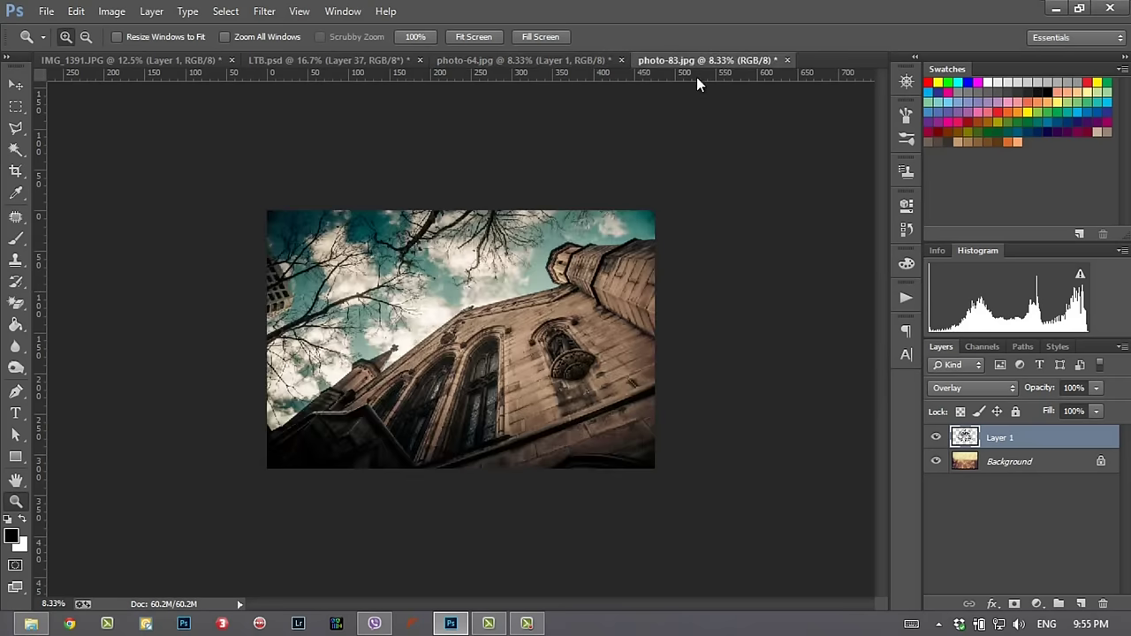
left_click(621, 60)
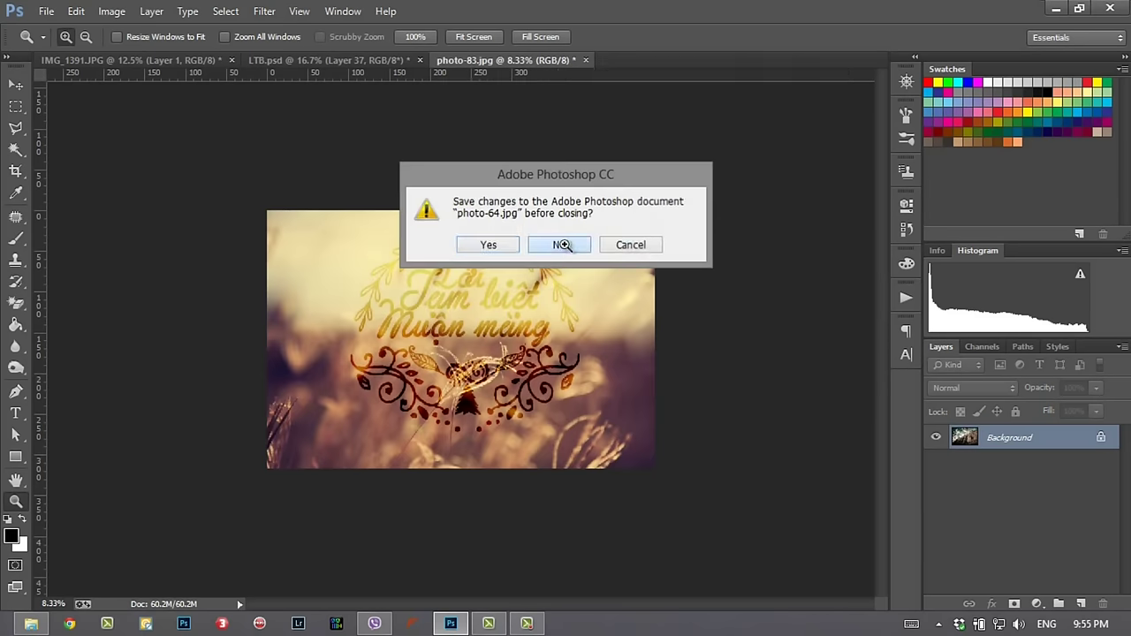
left_click(562, 245)
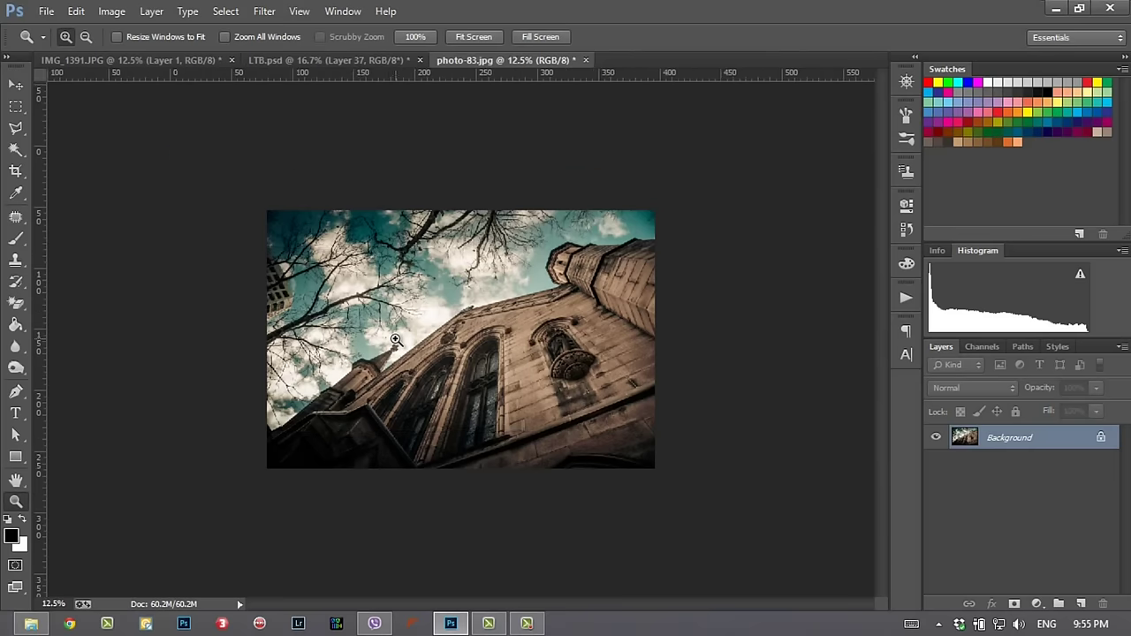
left_click(395, 340)
left_click(328, 61)
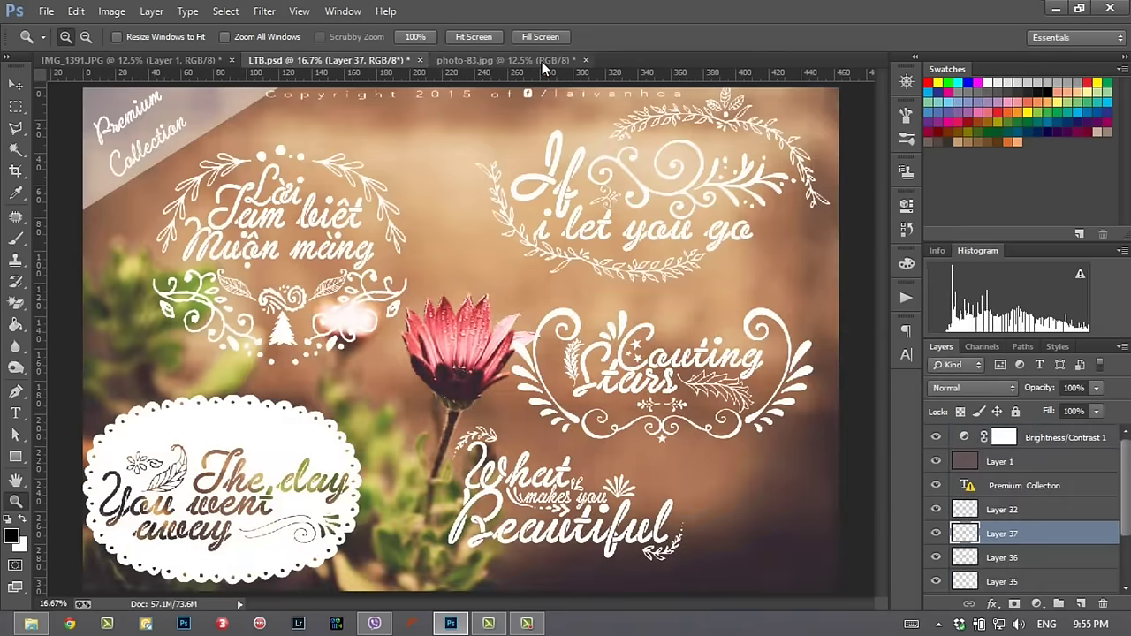
left_click(542, 61)
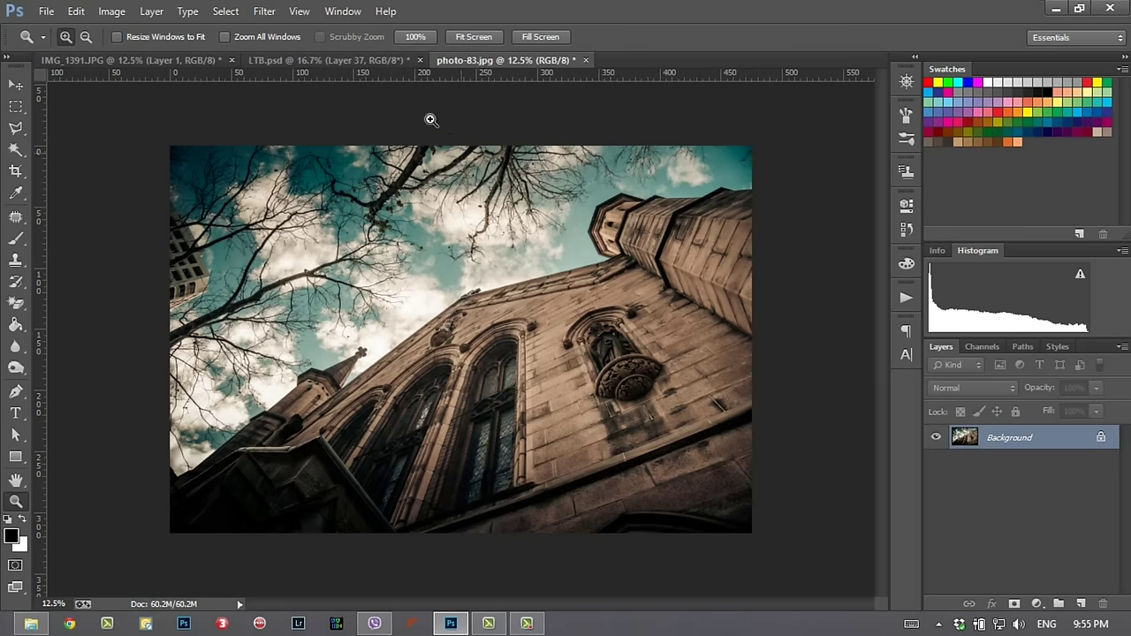
left_click(347, 60)
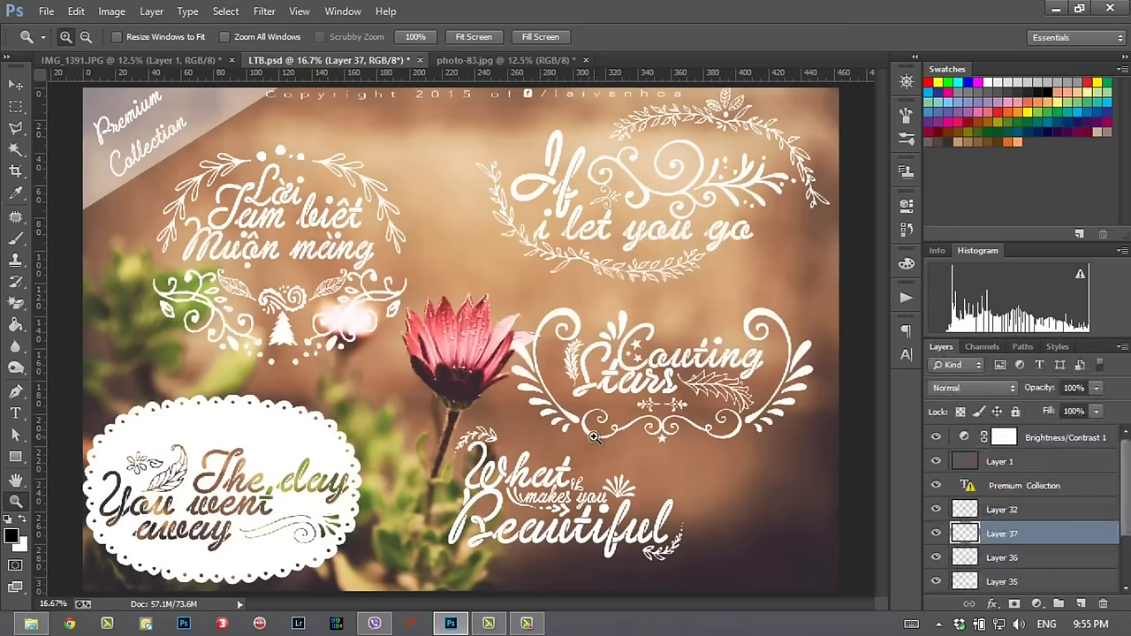
Step: Find the Counting Stars artwork among the lettering layers and drag it onto the church photo
left_click(936, 533)
left_click(936, 534)
left_click(936, 510)
left_click(936, 510)
scroll(936, 521, "down", 2)
left_click(936, 533)
left_click(936, 534)
left_click(936, 558)
left_click(935, 558)
left_click(936, 510)
left_click(936, 510)
left_click(1020, 520)
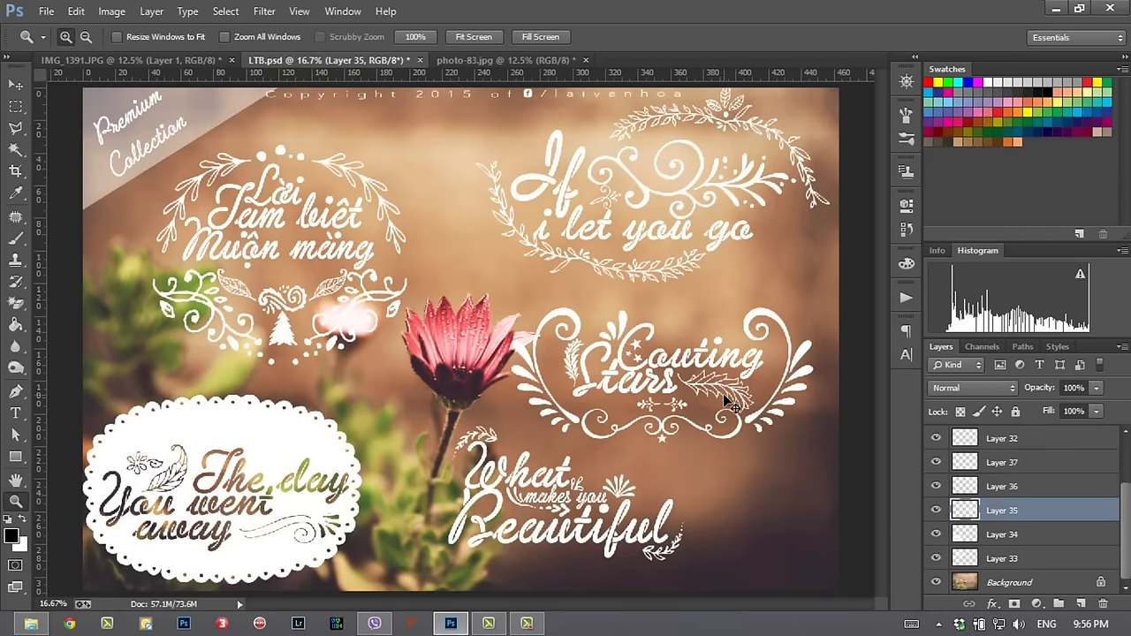
mouse_move(707, 401)
left_mouse_down()
mouse_move(527, 145)
mouse_move(511, 360)
left_mouse_up()
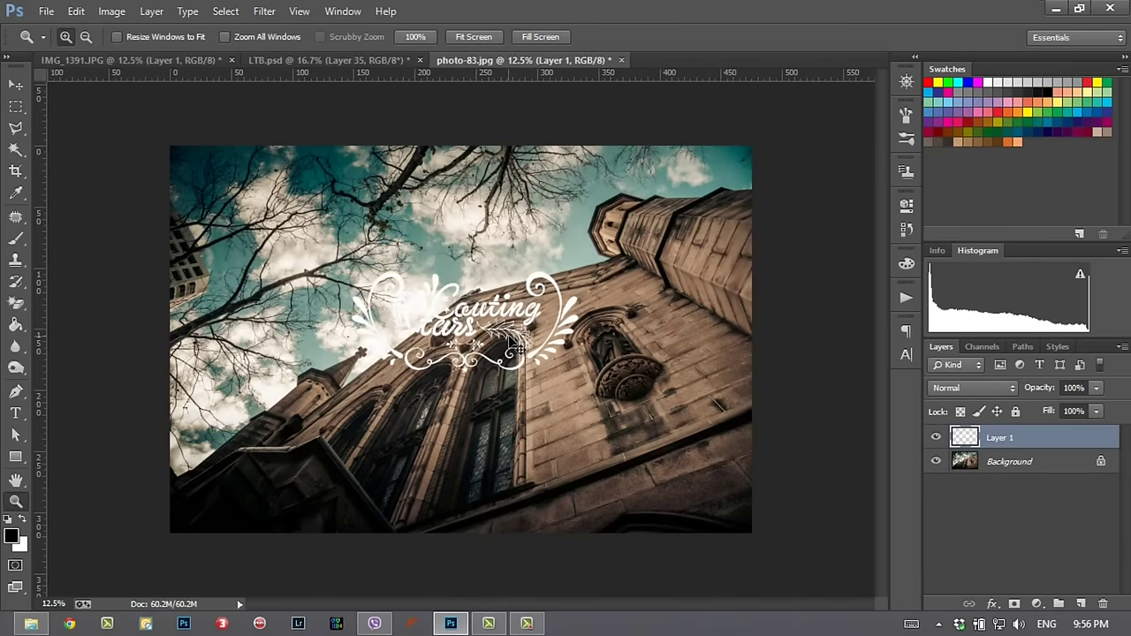
Step: Enlarge the Counting Stars lettering with Free Transform and nudge it slightly down
key("ctrl+t")
left_click_drag(579, 376, 665, 413)
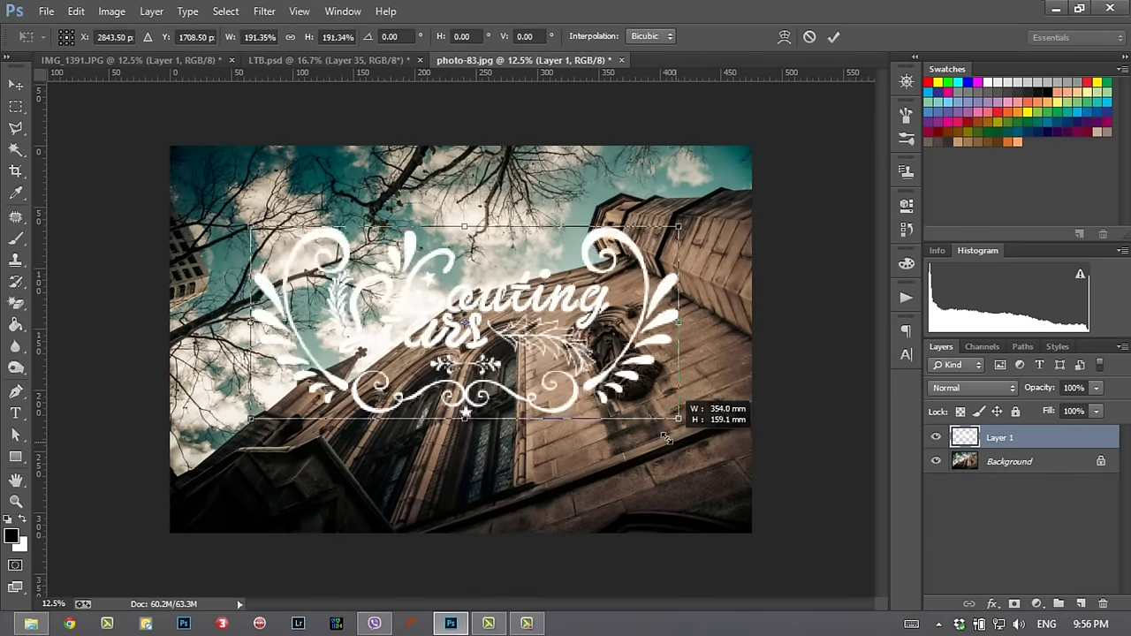
left_click_drag(573, 389, 573, 399)
key("Return")
key("z")
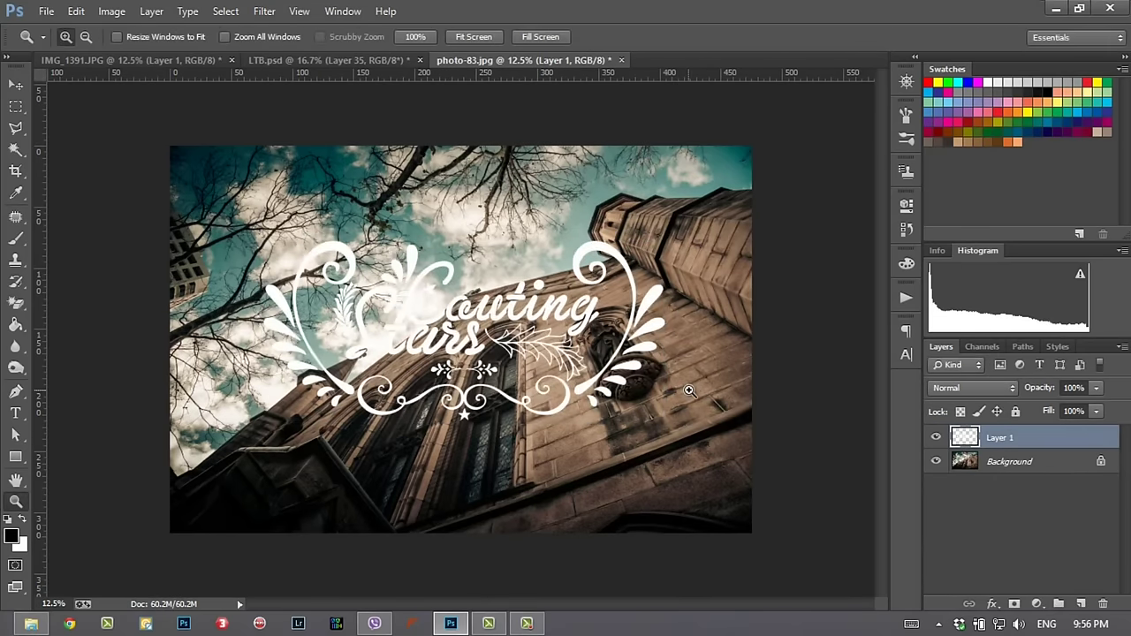
Step: Centre the lettering vertically and horizontally on the canvas, then deselect
key("ctrl+a")
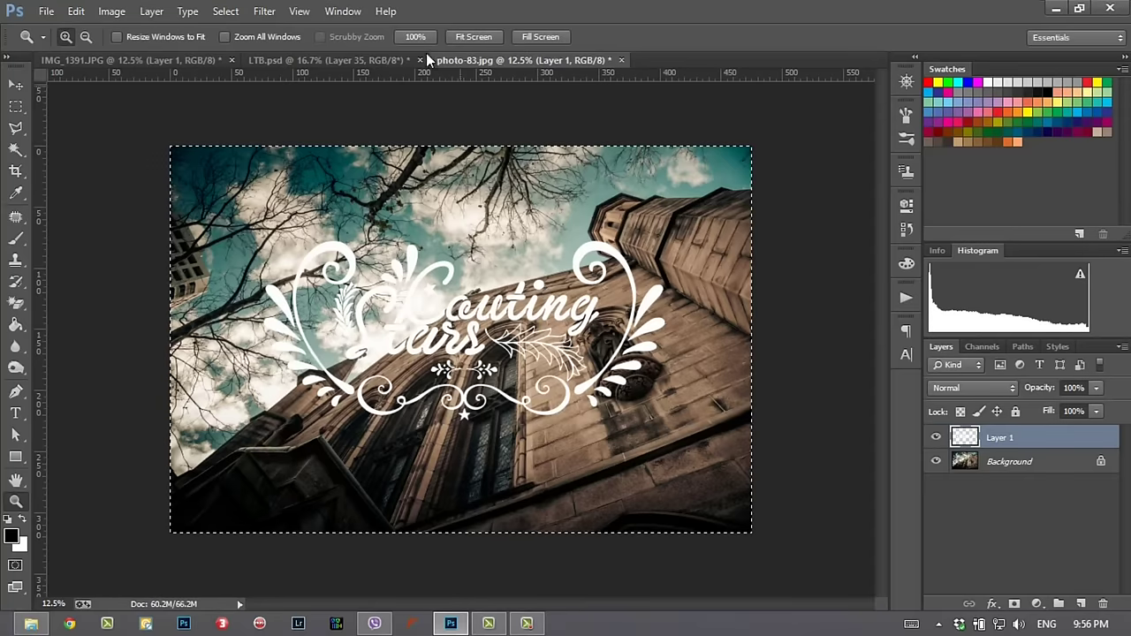
key("v")
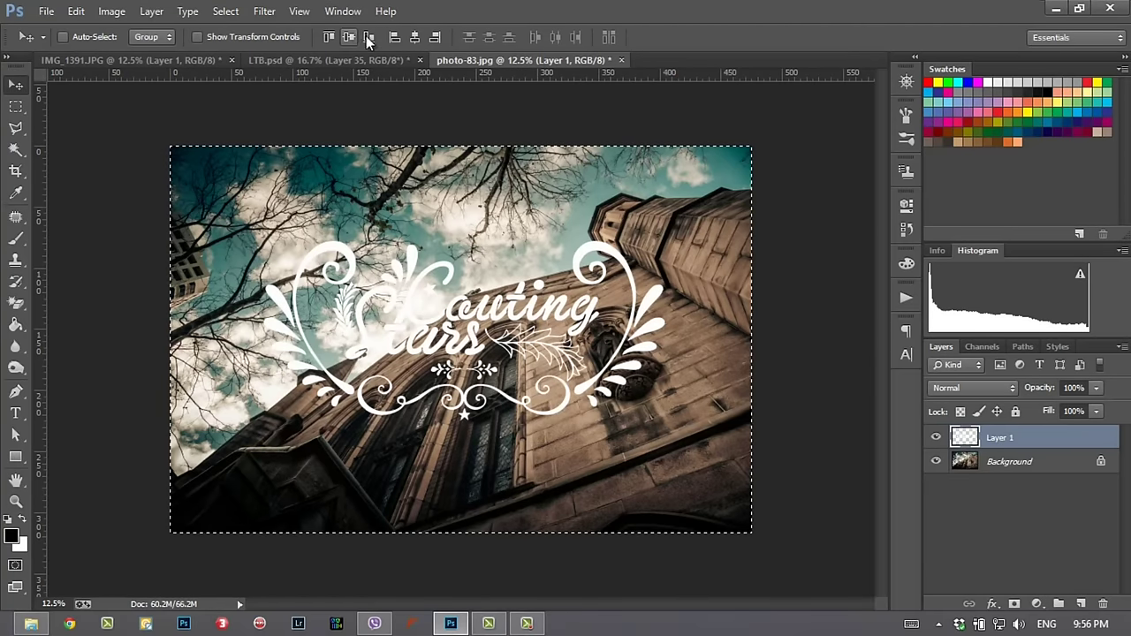
left_click(353, 33)
left_click(419, 38)
key("ctrl+d")
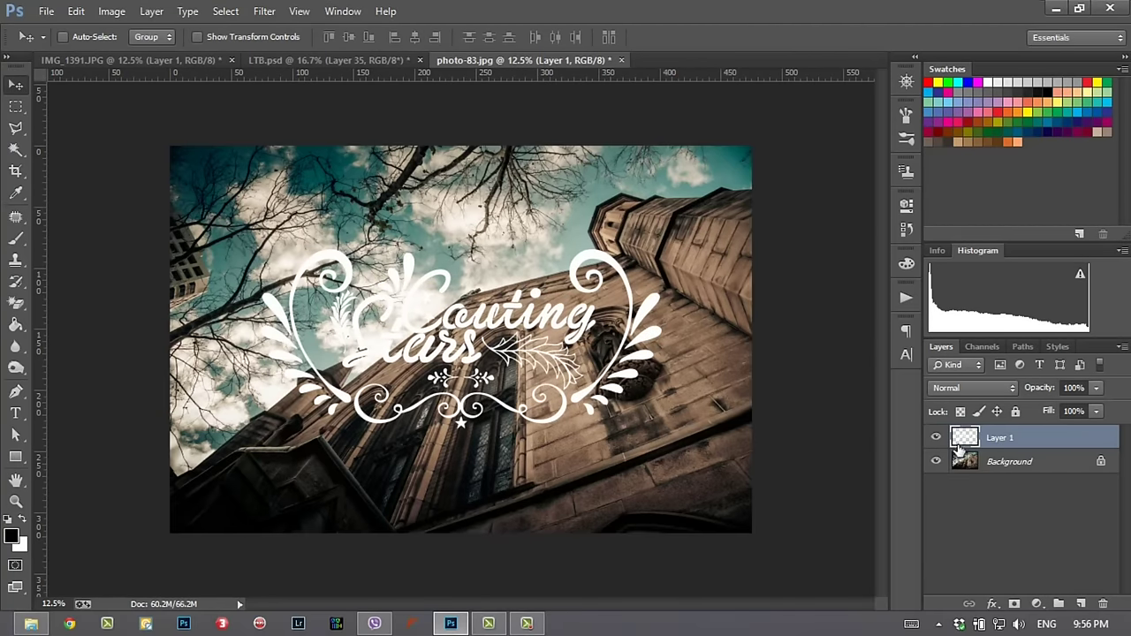
Step: Try Overlay blending on the lettering, revert it to Normal, and select the Background layer
left_click(972, 387)
left_click(995, 212)
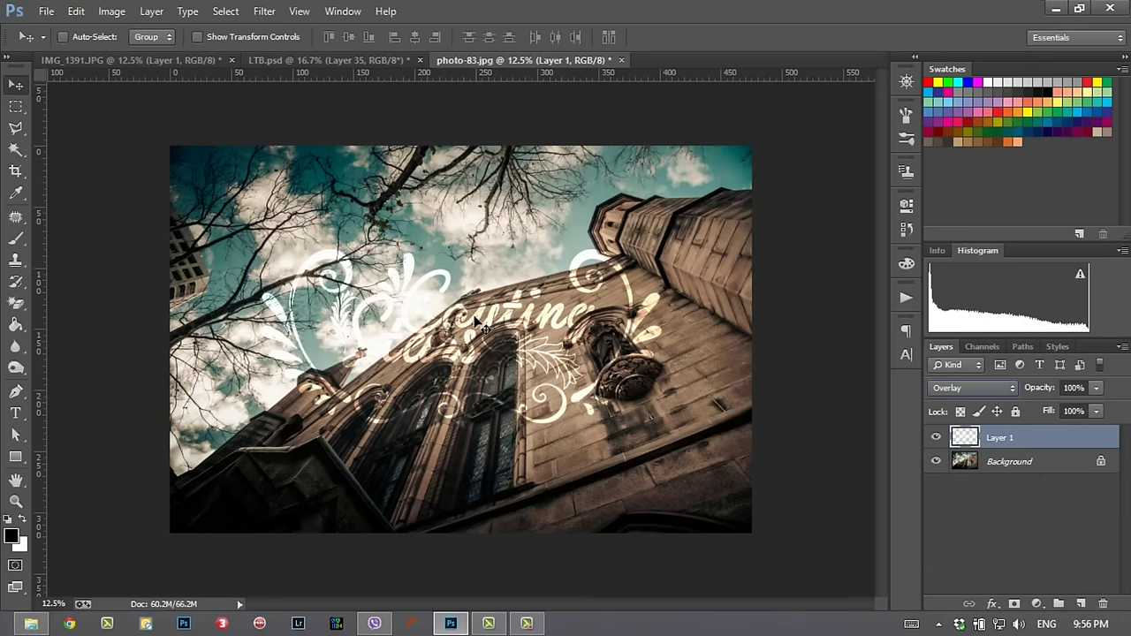
key("z")
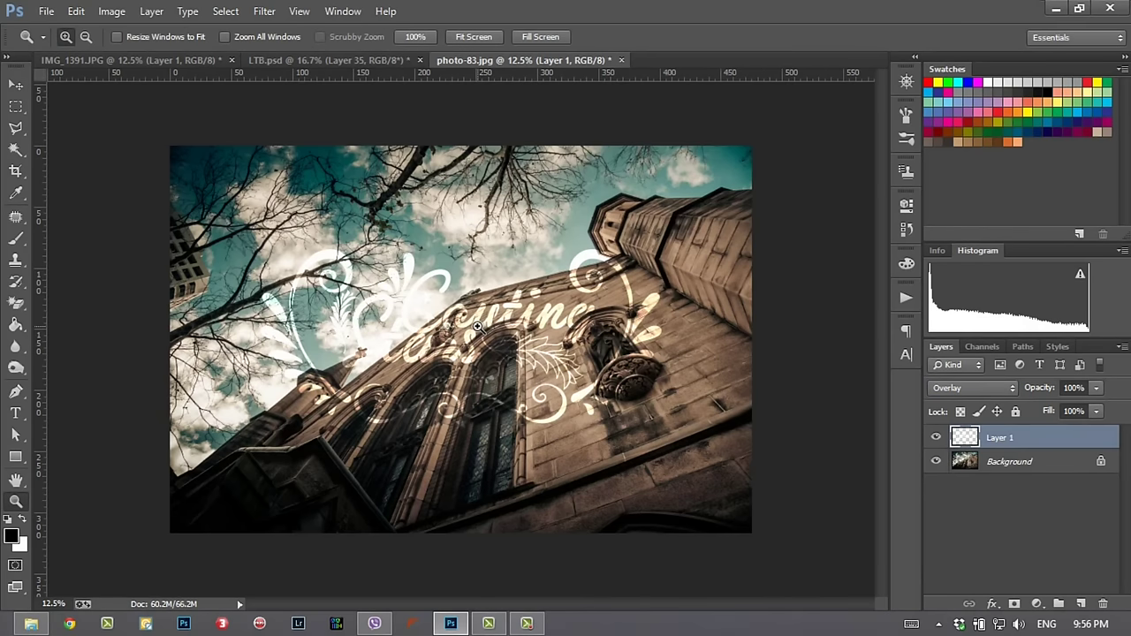
left_click(478, 327)
left_click(481, 333, "alt")
left_click(945, 389)
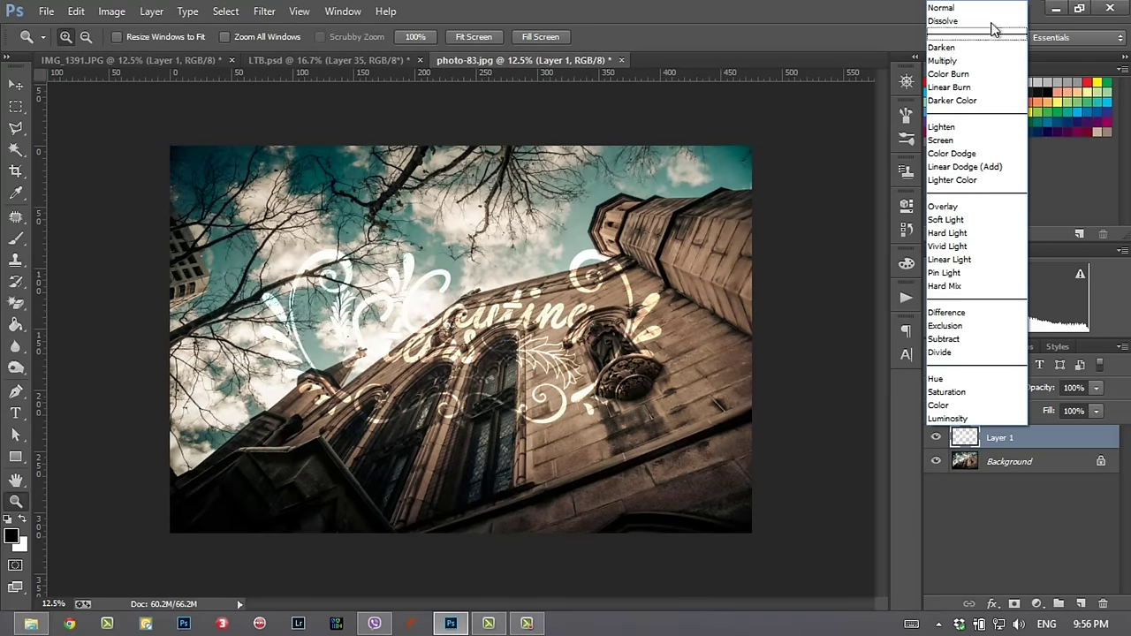
left_click(963, 8)
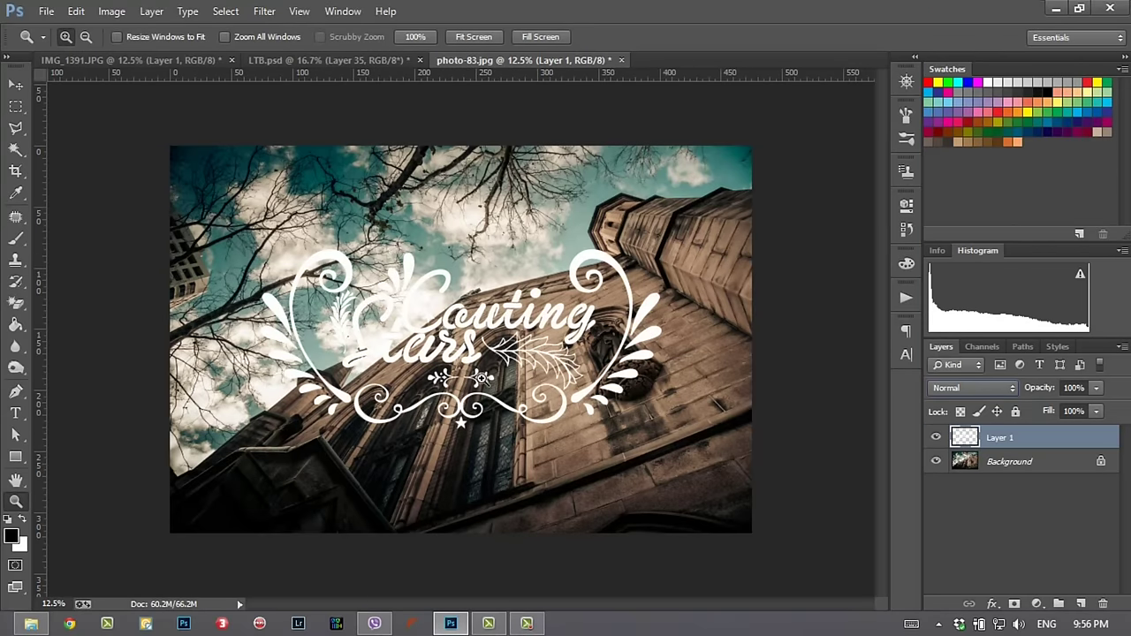
left_click(1024, 461)
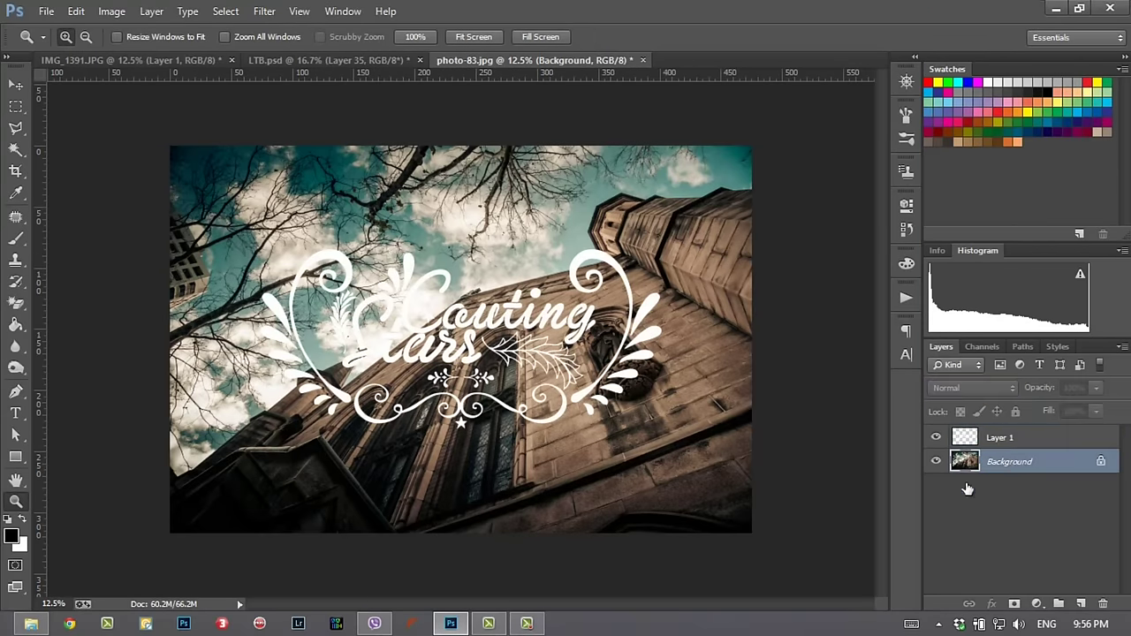
Step: Hide the logo layer and duplicate the Background photo with Ctrl+J
left_click(936, 437)
left_click(936, 436)
left_click(936, 438)
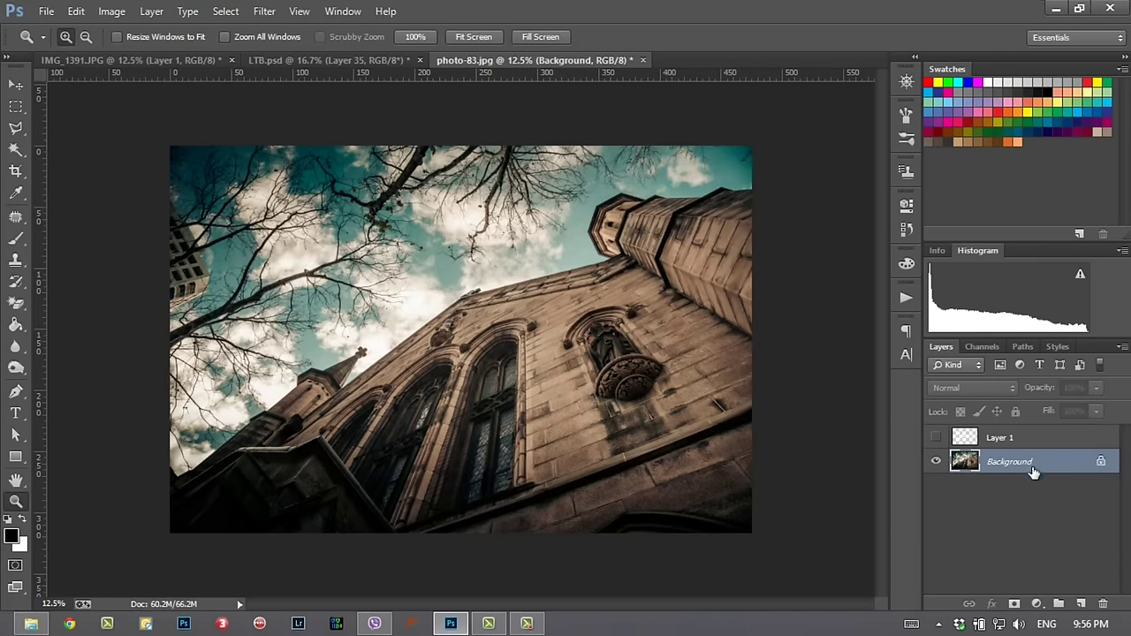
key("ctrl+j")
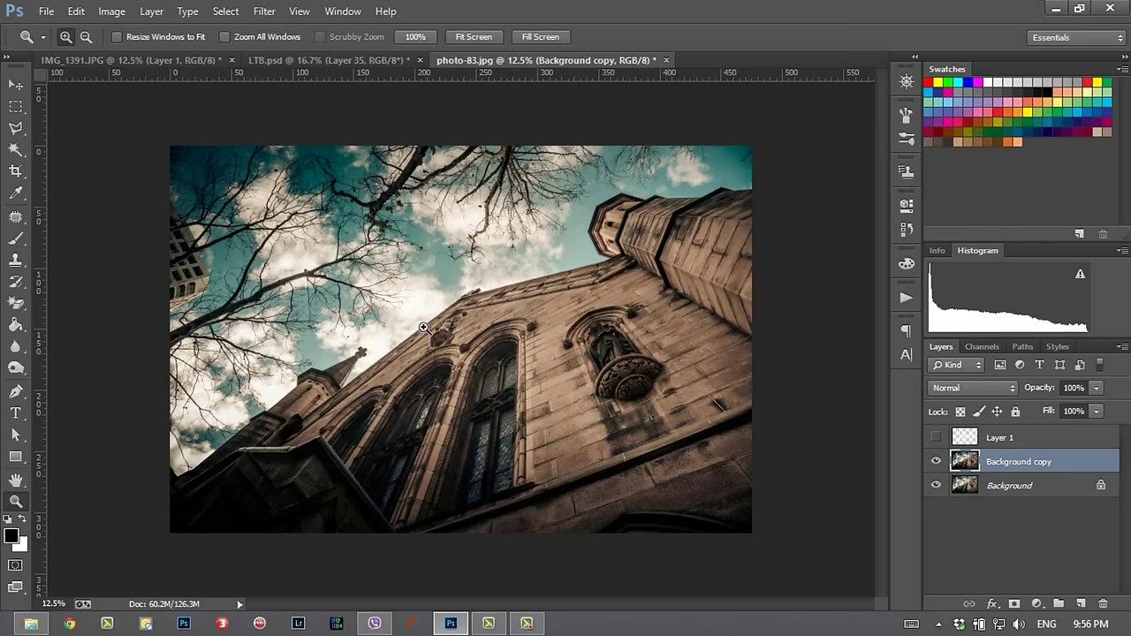
Step: Apply a Gaussian Blur of about 9.8 pixels to the Background copy
left_click(264, 11)
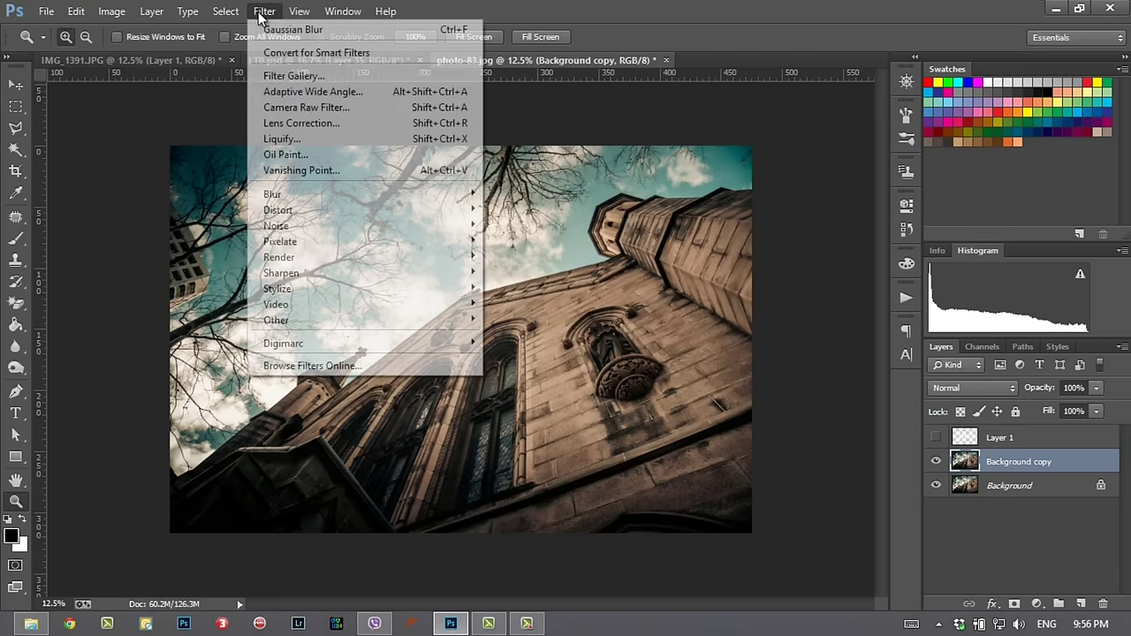
mouse_move(273, 194)
left_click(526, 311)
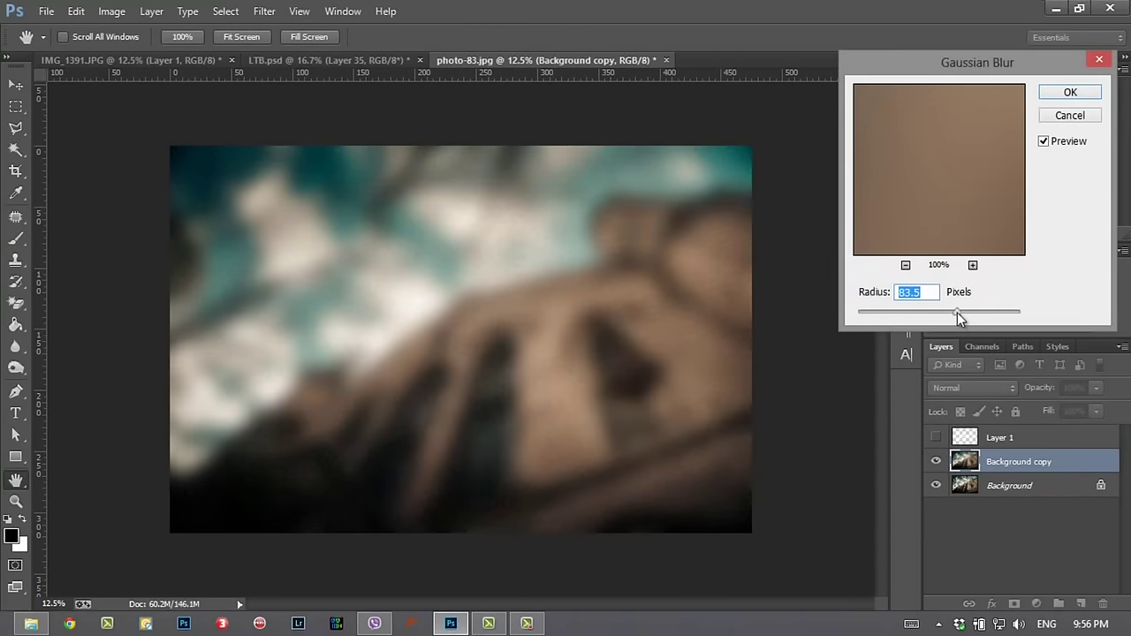
left_click_drag(919, 317, 919, 316)
left_click(1070, 91)
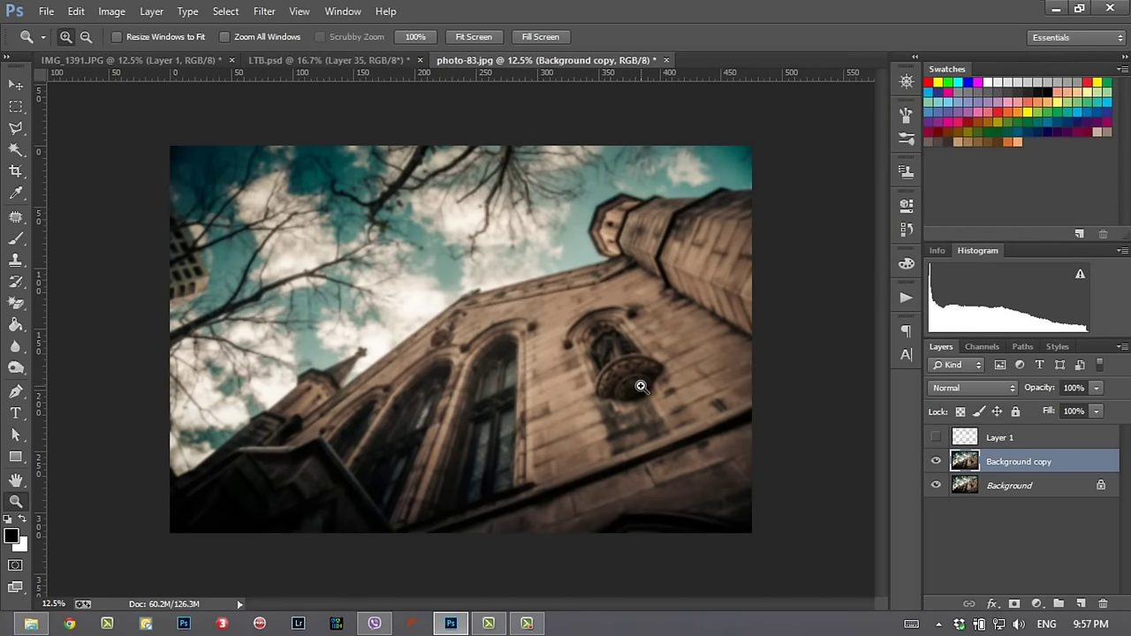
Step: Show the lettering again, scale it to about 89.7%, then start a new layer above Background copy
left_click(936, 437)
left_click(1047, 440)
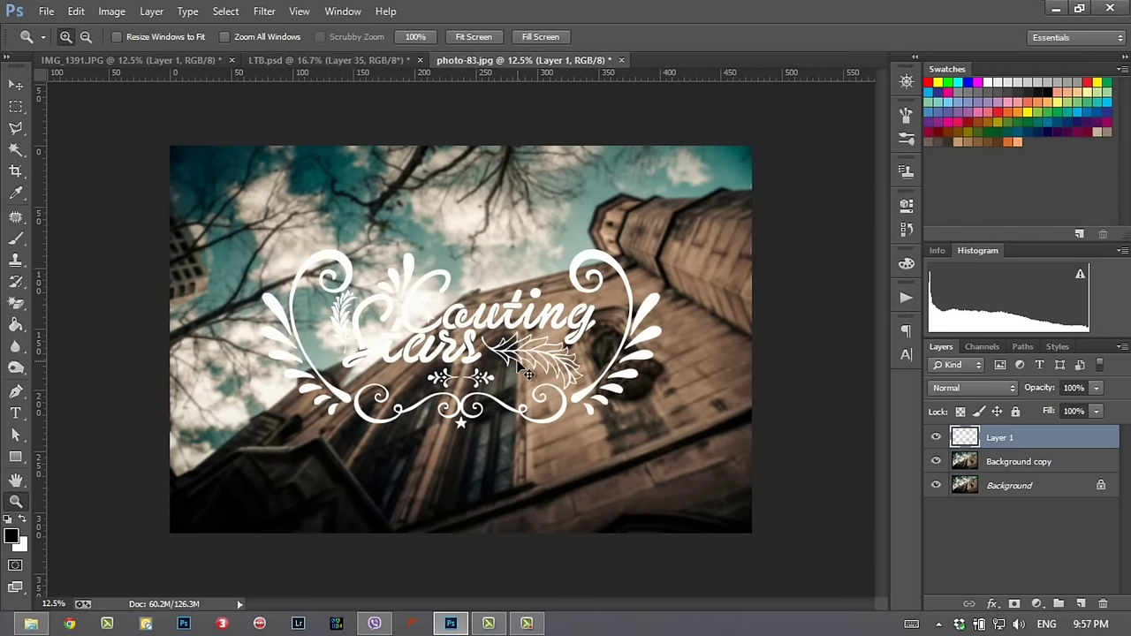
key("ctrl+t")
left_click_drag(664, 430, 615, 407)
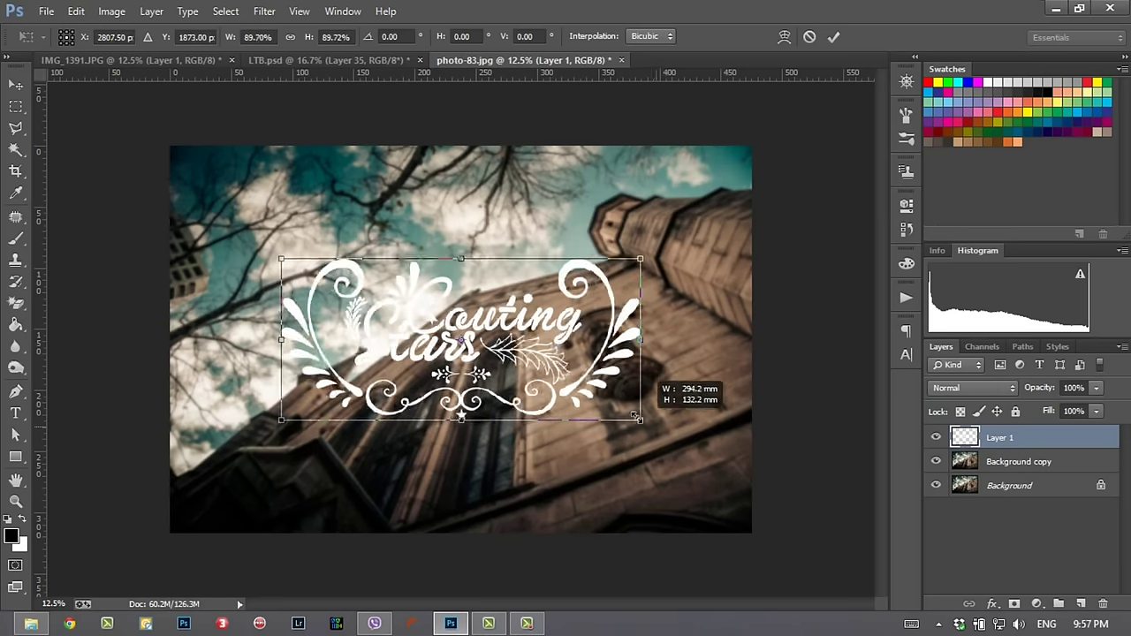
key("Return")
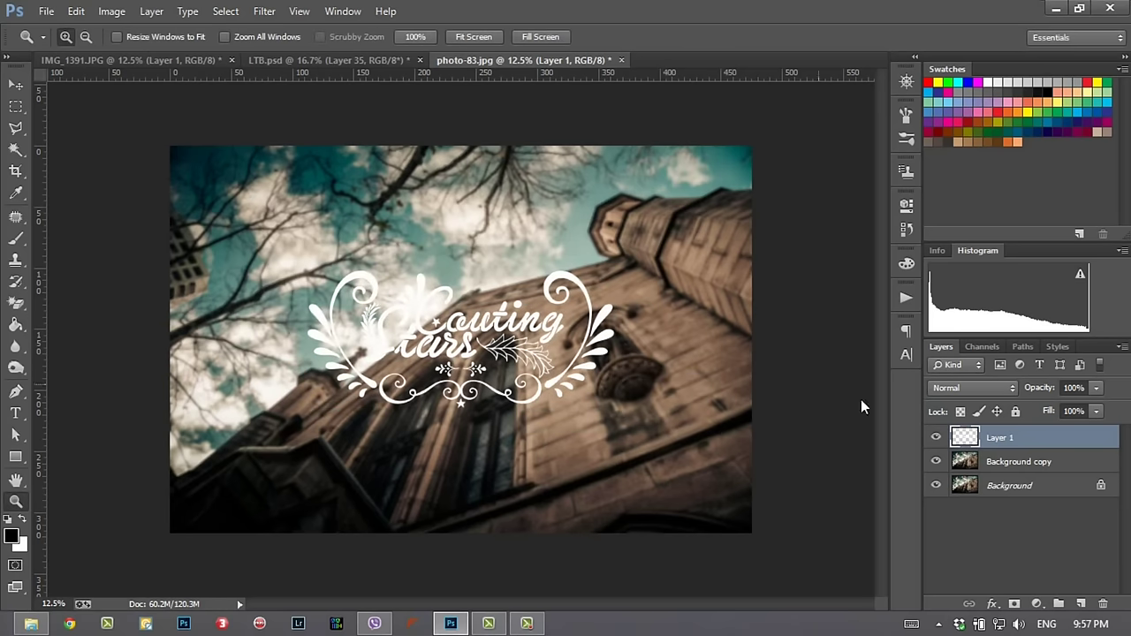
left_click(981, 469)
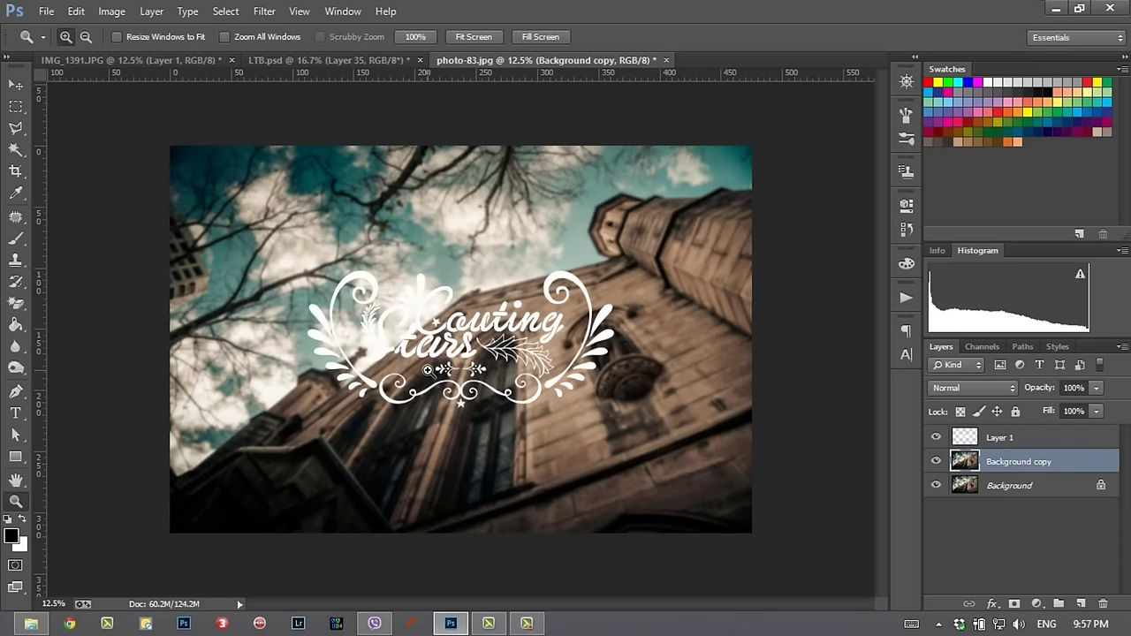
key("ctrl+shift+n")
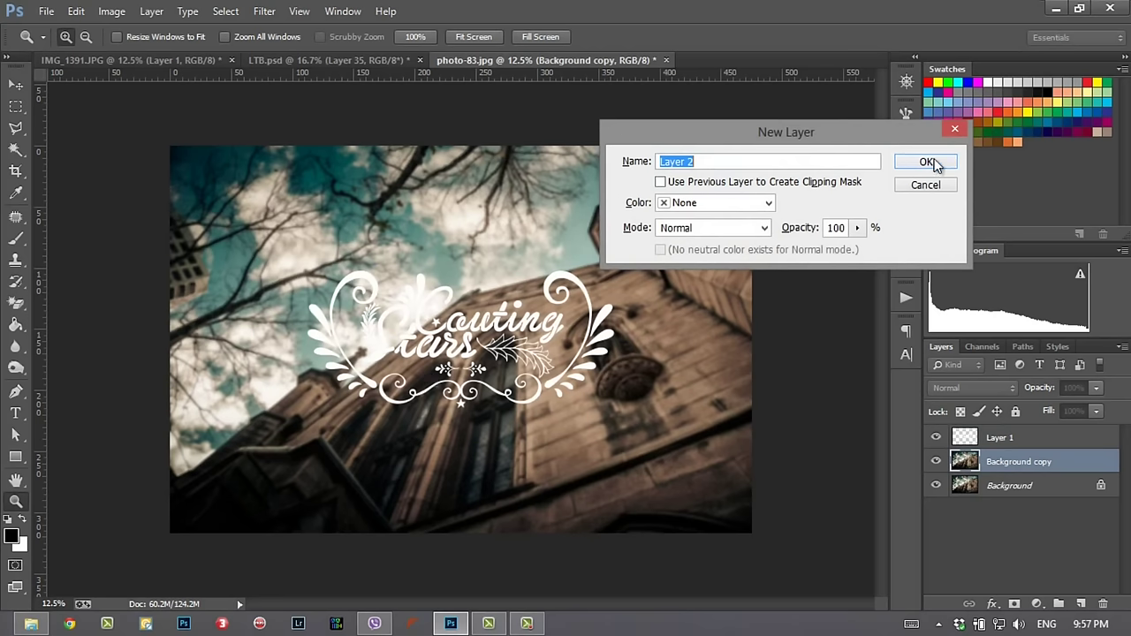
Step: Create Layer 2 and draw a white, stroke-free rectangle around the logo
left_click(926, 161)
left_click(15, 457)
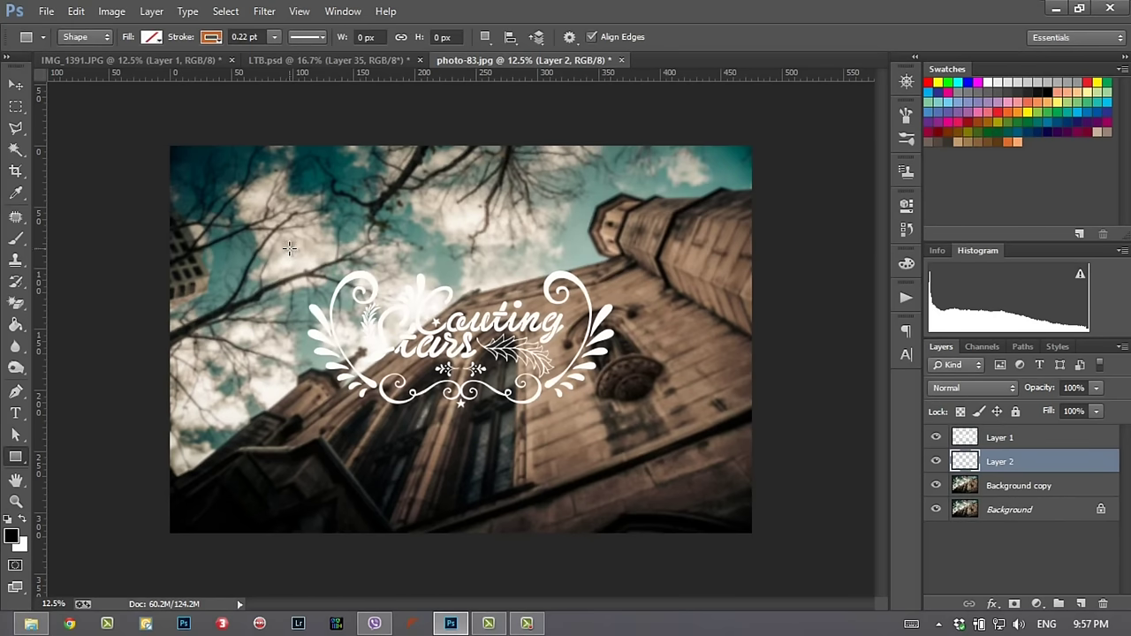
mouse_move(285, 243)
left_mouse_down()
mouse_move(537, 389)
mouse_move(658, 415)
mouse_move(641, 434)
left_mouse_up()
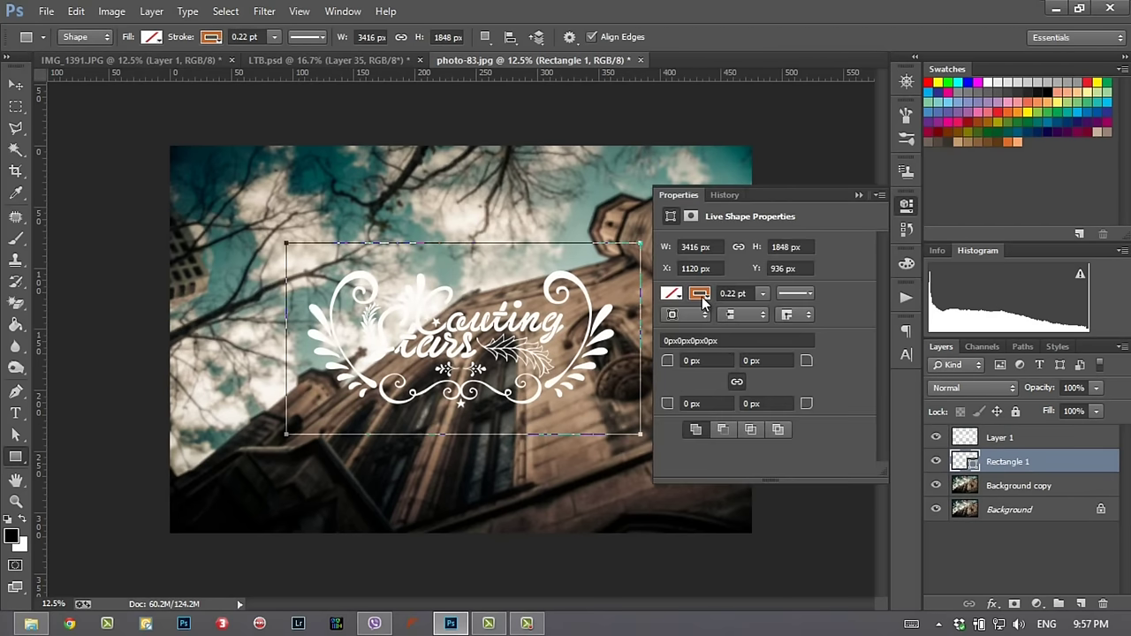
left_click(702, 297)
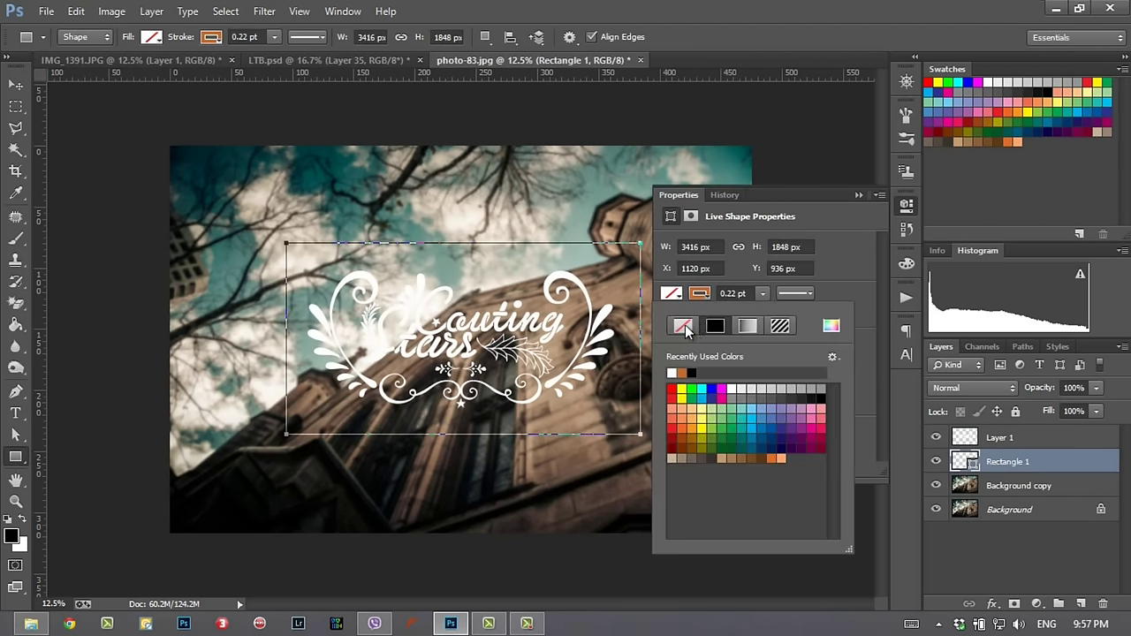
left_click(686, 327)
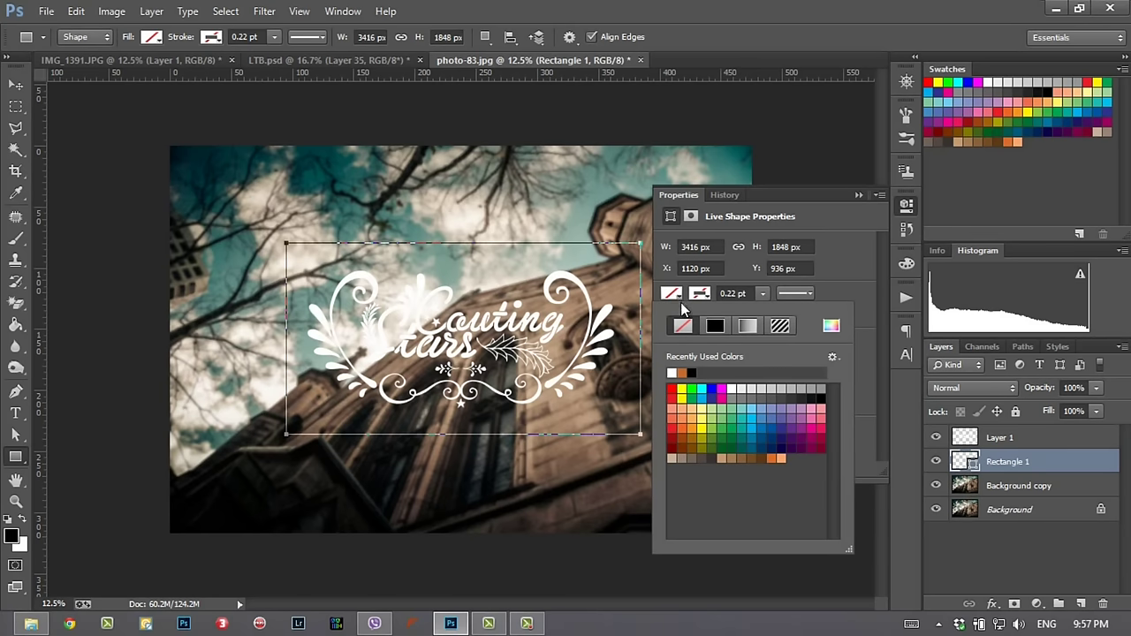
left_click(672, 371)
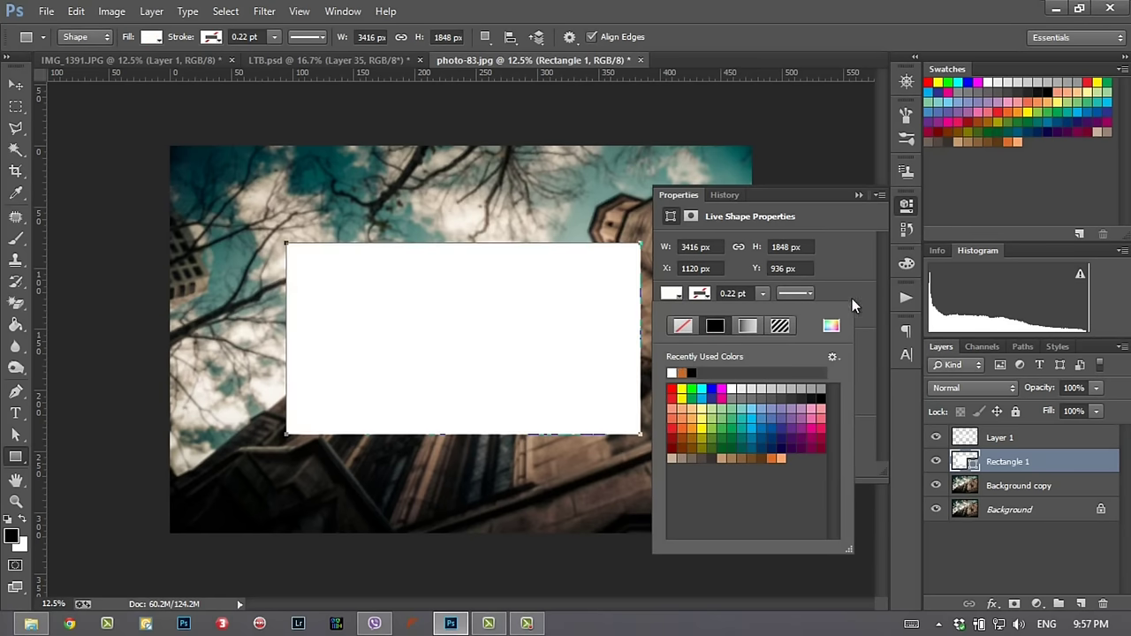
left_click(861, 281)
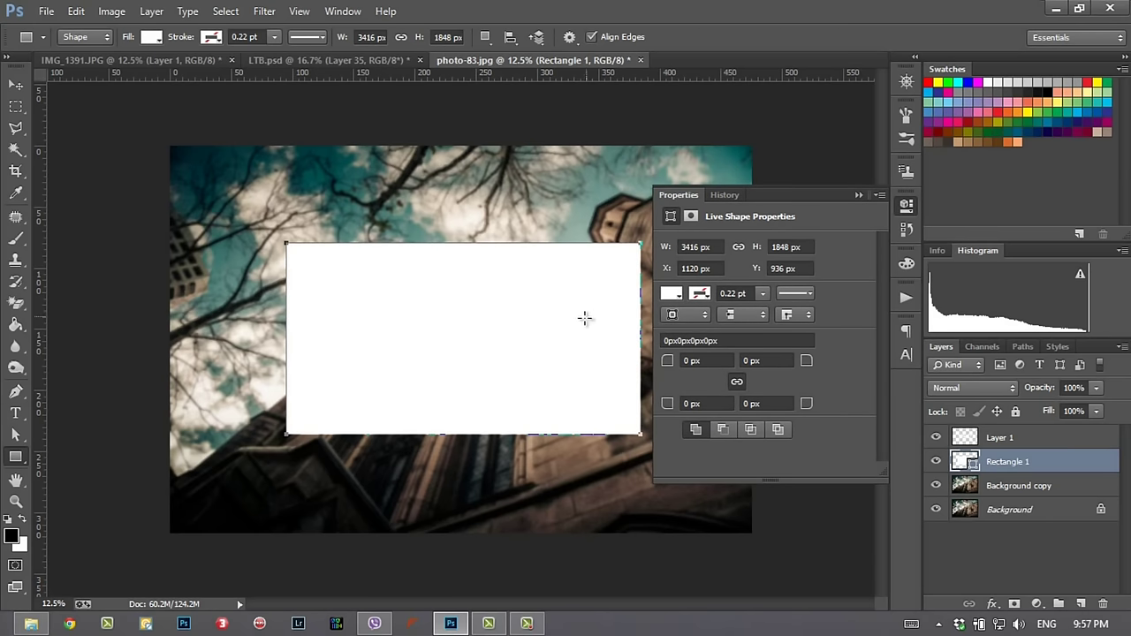
Step: Keep the rectangle at Normal blending and lower its opacity to 25%
left_click(857, 194)
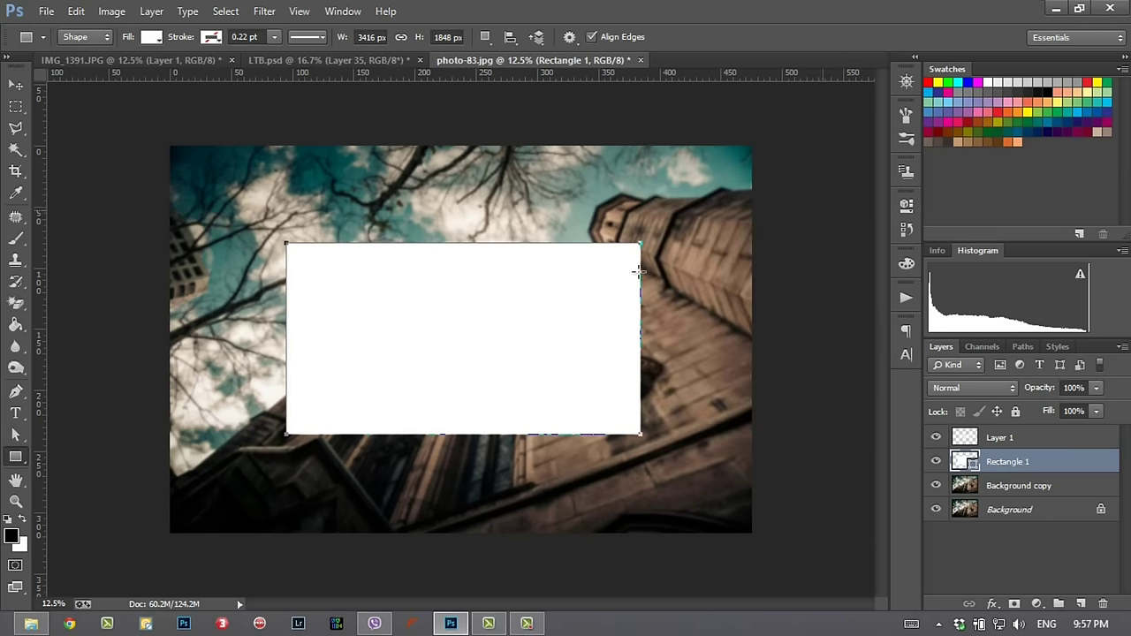
left_click(989, 394)
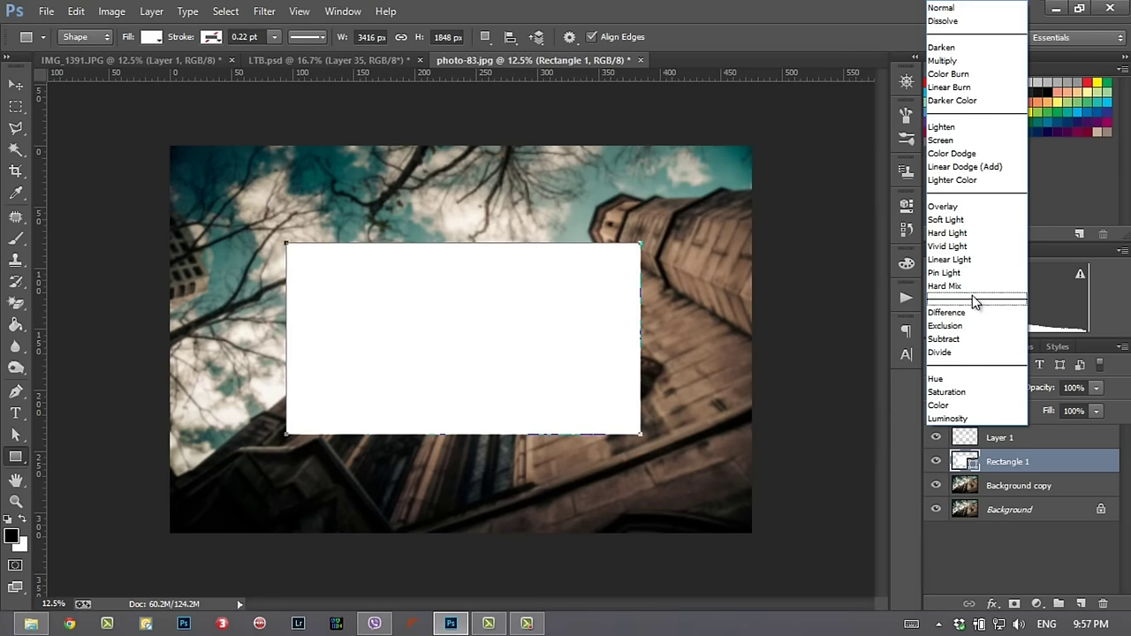
left_click(1068, 495)
left_click_drag(1048, 389, 987, 407)
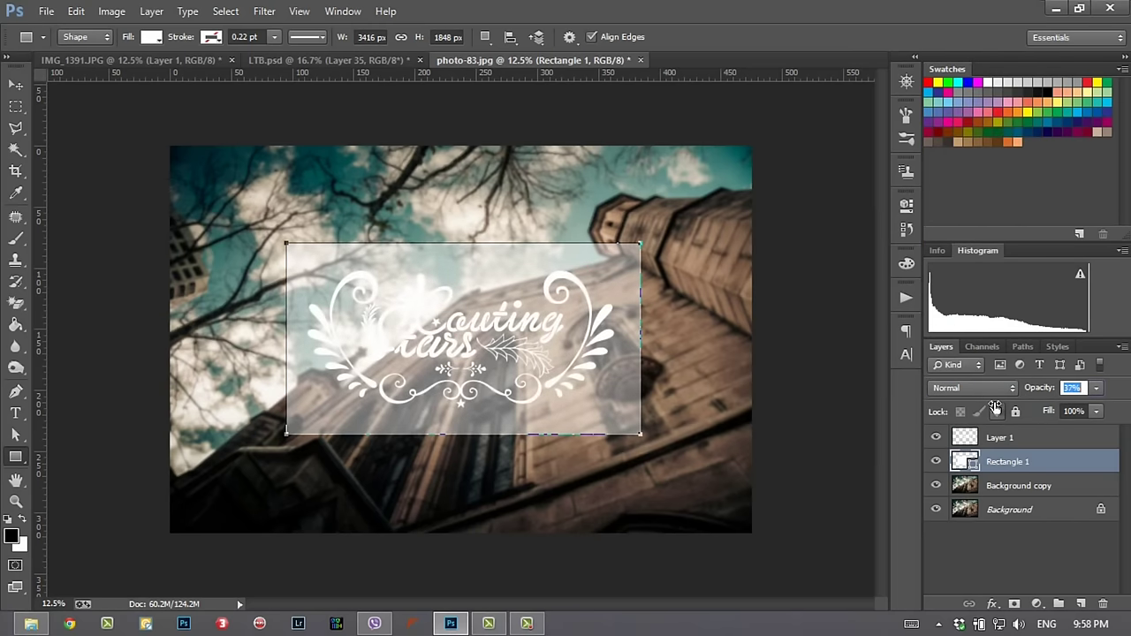
left_click_drag(985, 407, 985, 403)
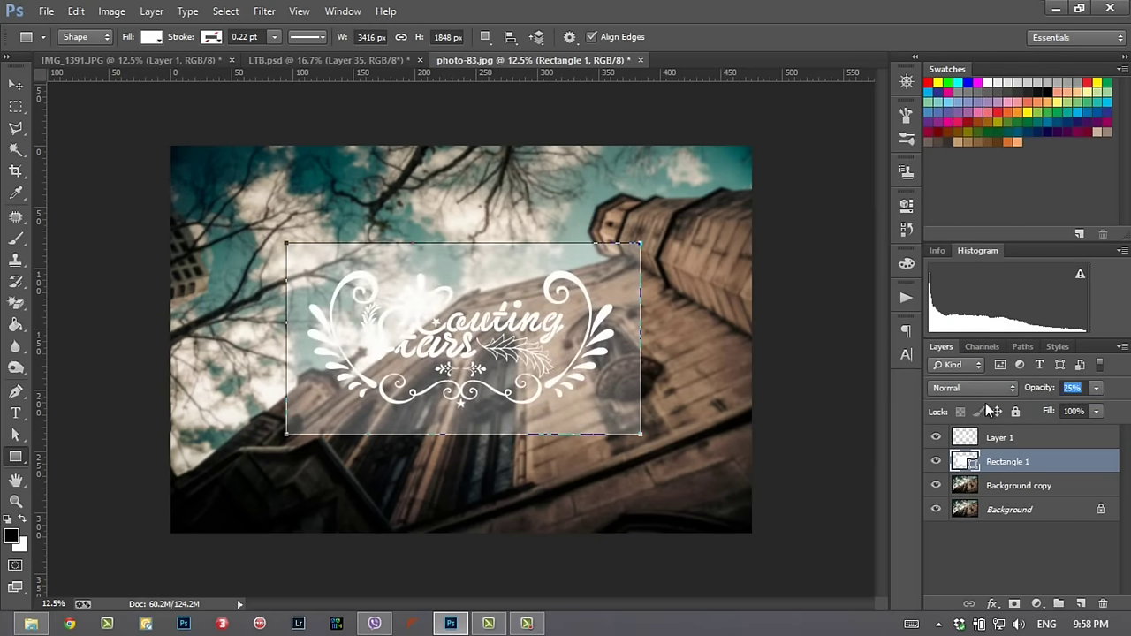
left_click(15, 105)
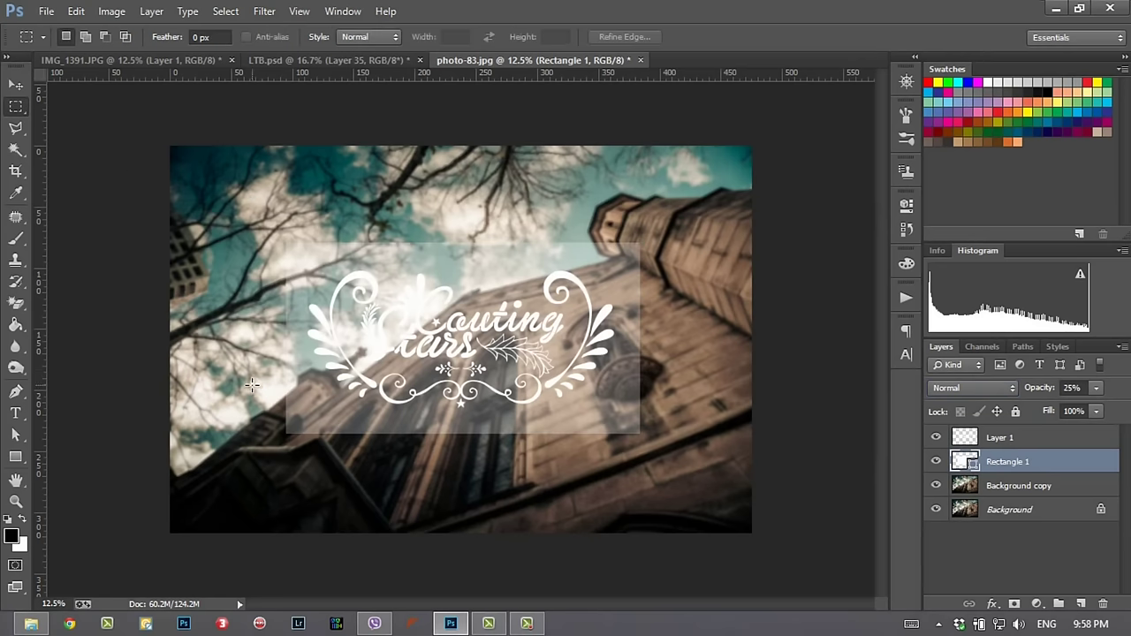
Step: Mask Rectangle 1 to its own outline, then choose Gaussian Blur for it
key("z")
left_click(527, 358)
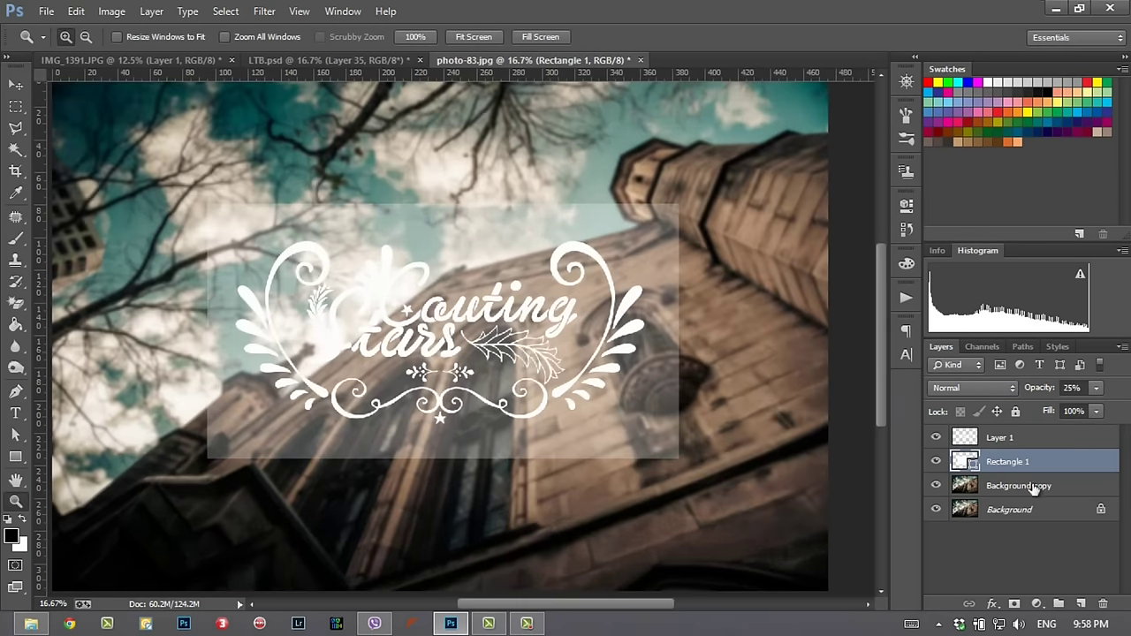
left_click(966, 461, "ctrl")
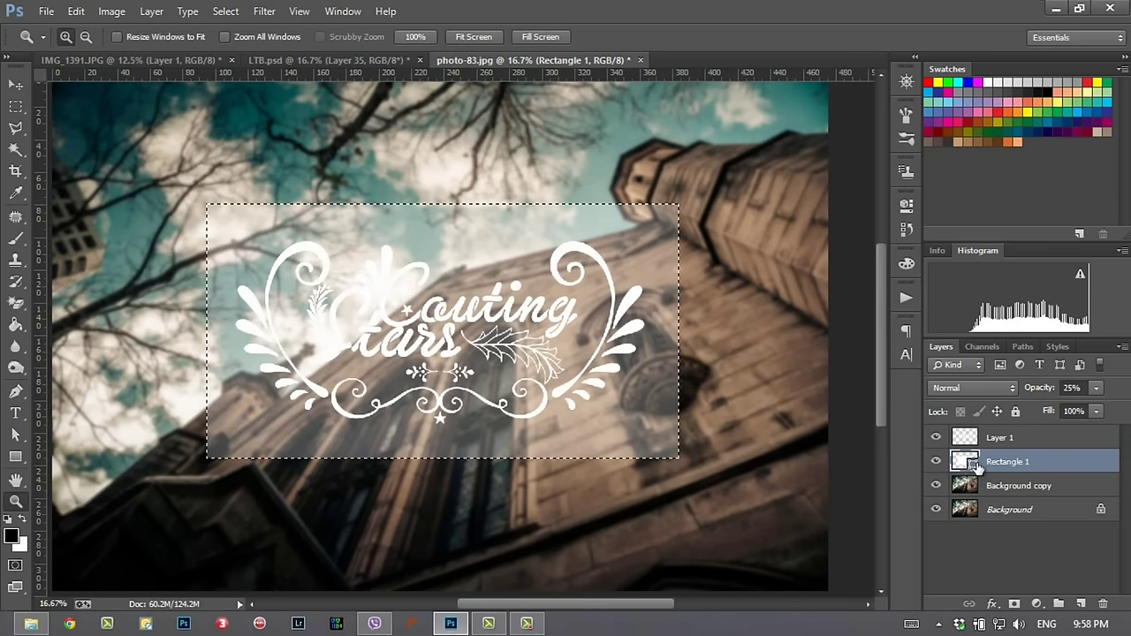
left_click(1013, 603)
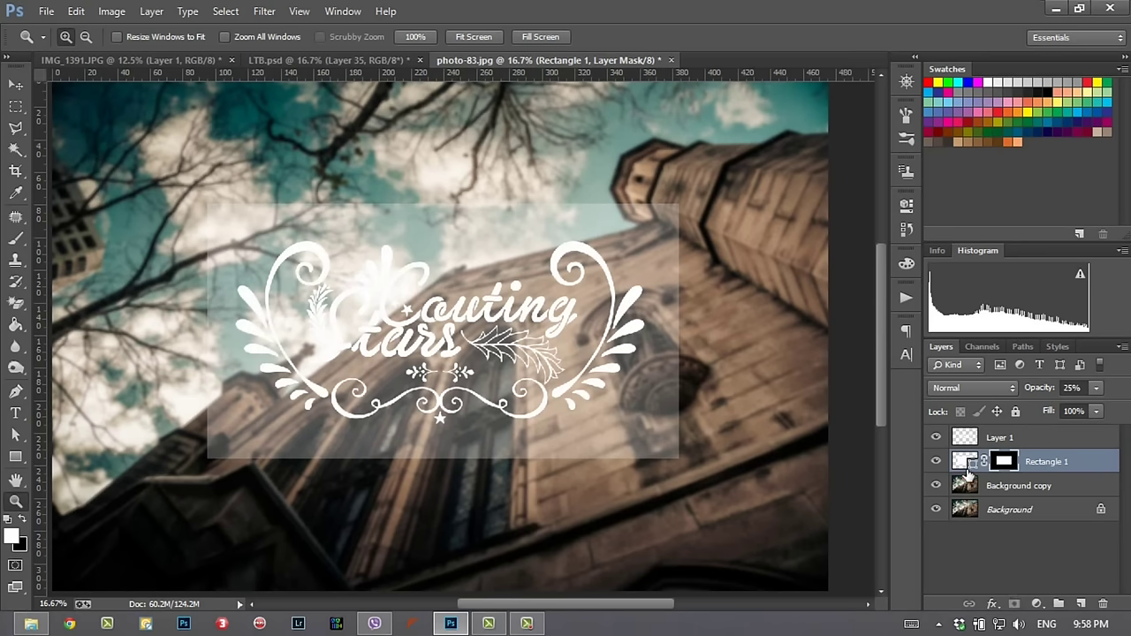
left_click(964, 463)
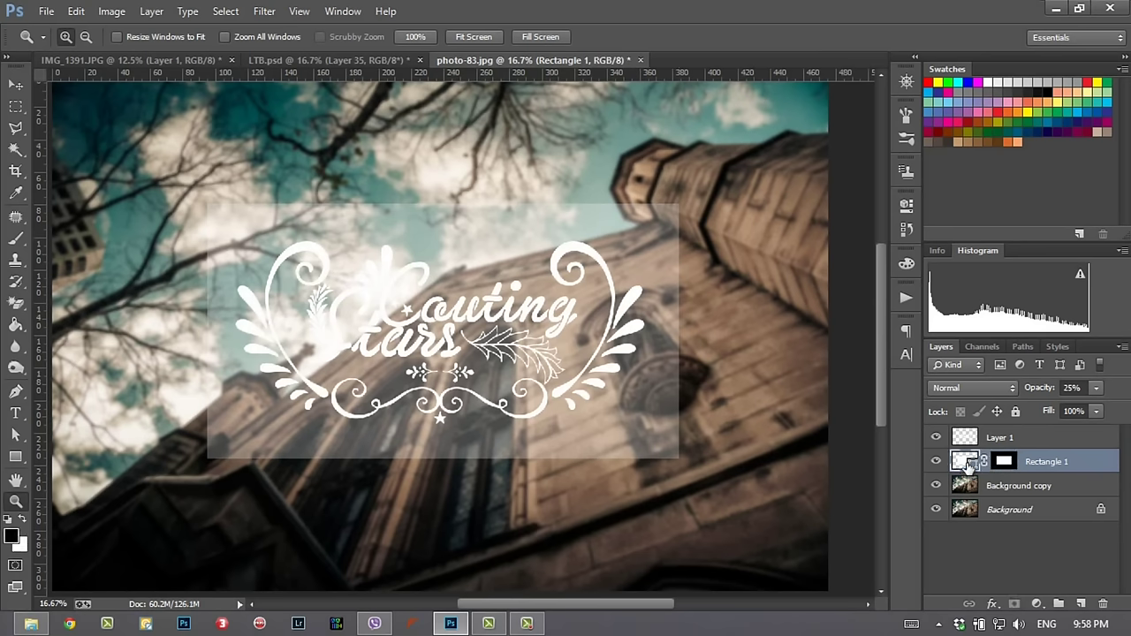
left_click(1005, 463)
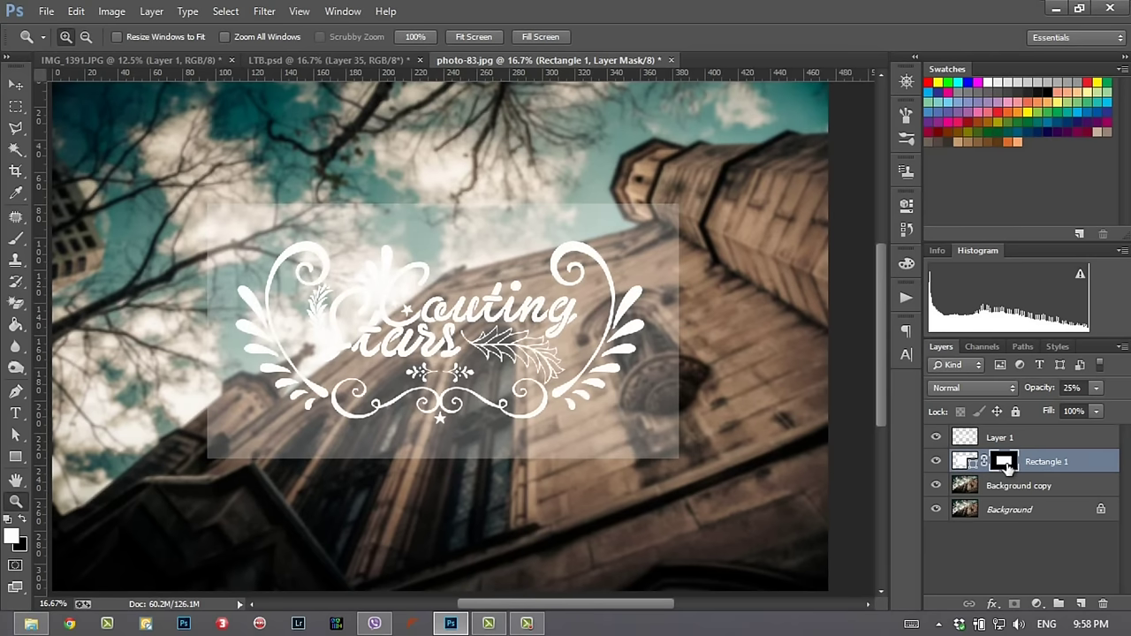
left_click(966, 464)
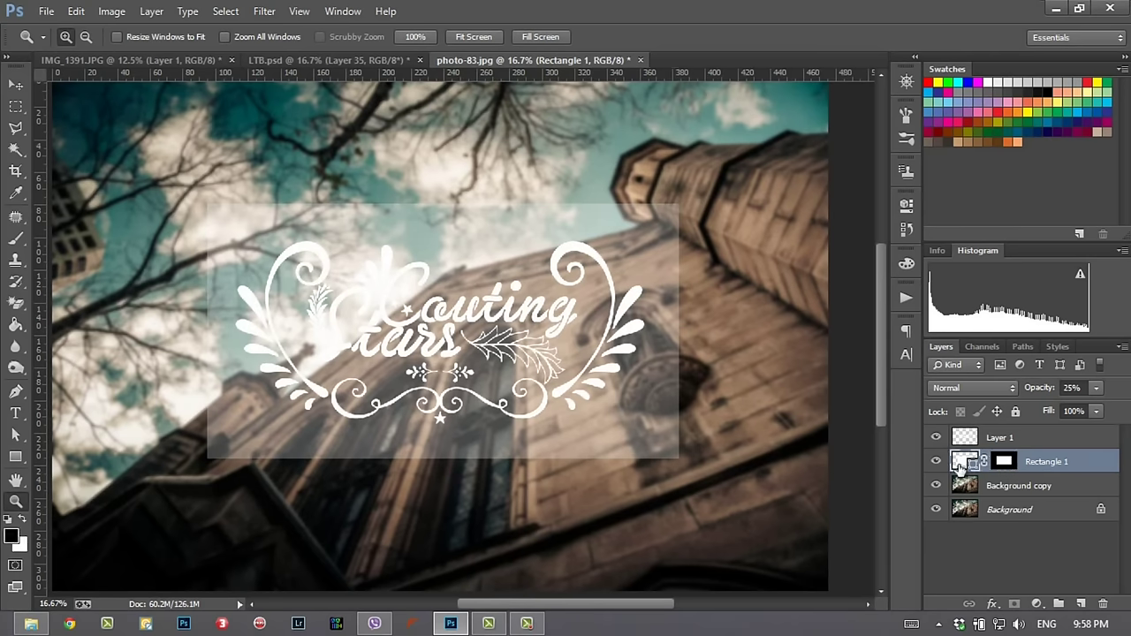
left_click(264, 11)
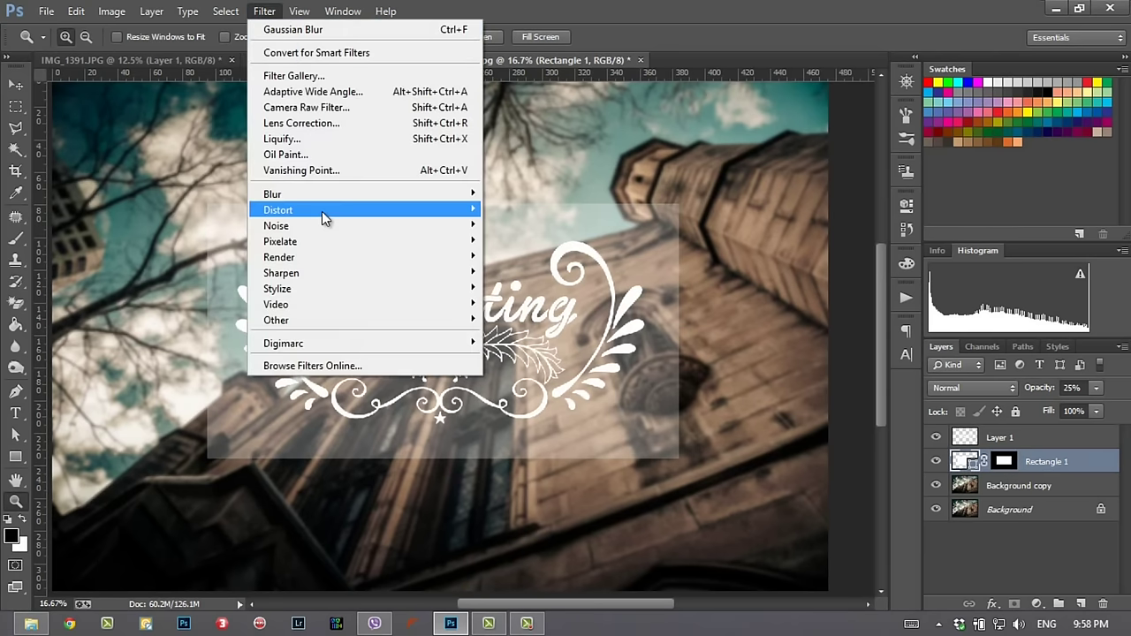
left_click(546, 306)
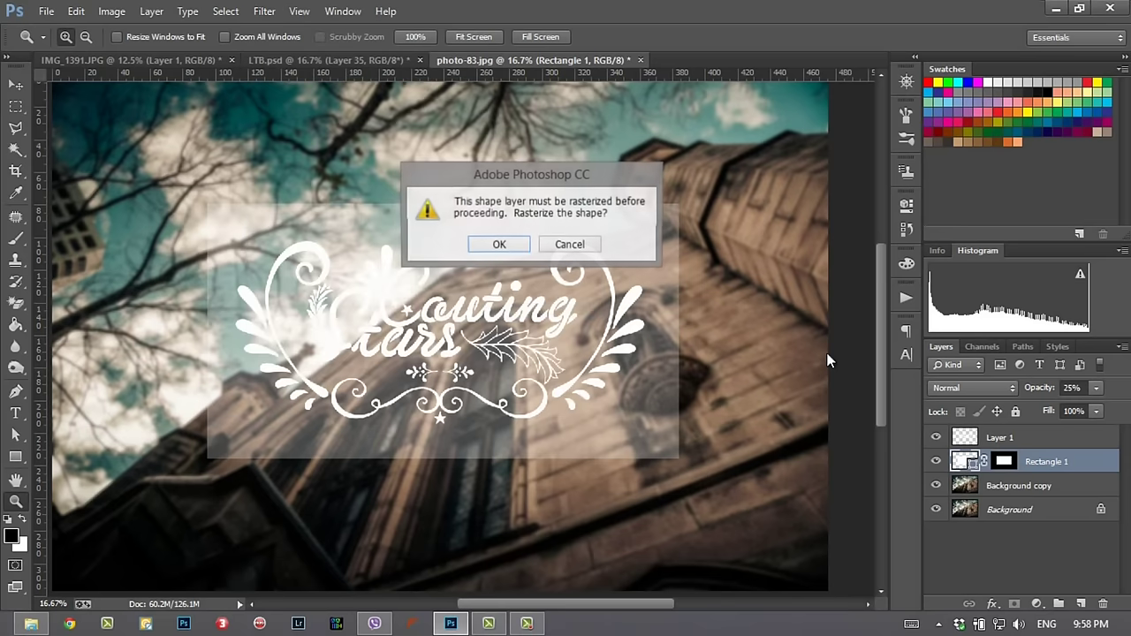
Step: Rasterize Rectangle 1 and close the blur settings
left_click(513, 247)
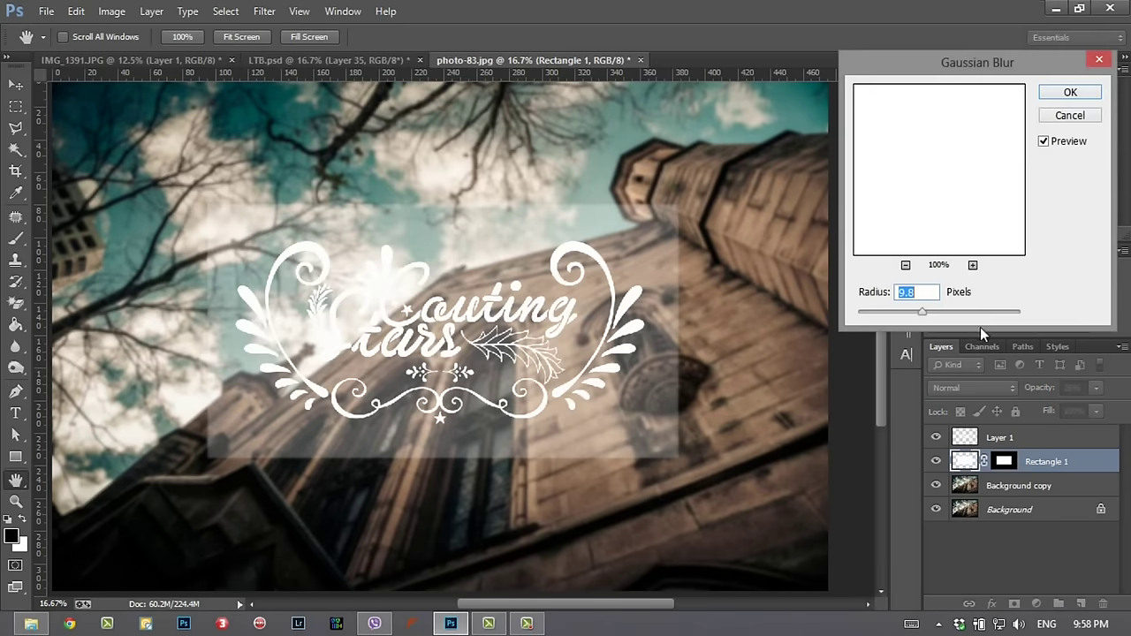
mouse_move(928, 313)
left_mouse_down()
mouse_move(986, 319)
mouse_move(875, 318)
left_mouse_up()
left_click(1069, 94)
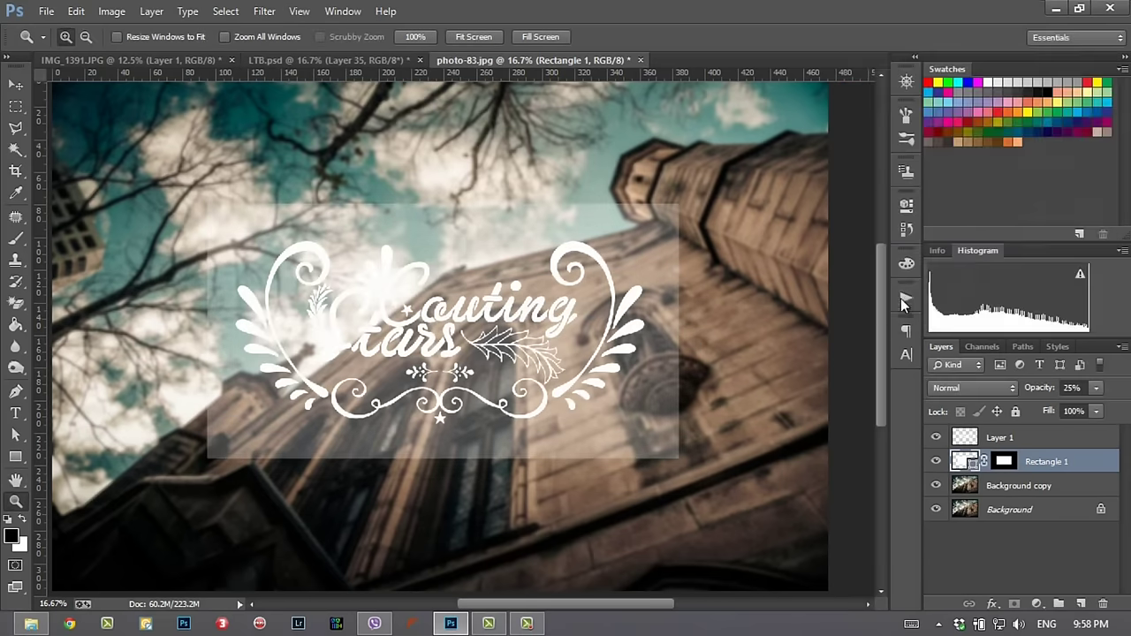
Step: Copy the photo area under the rectangle from Background copy onto a new Layer 2
left_click(1004, 462, "ctrl")
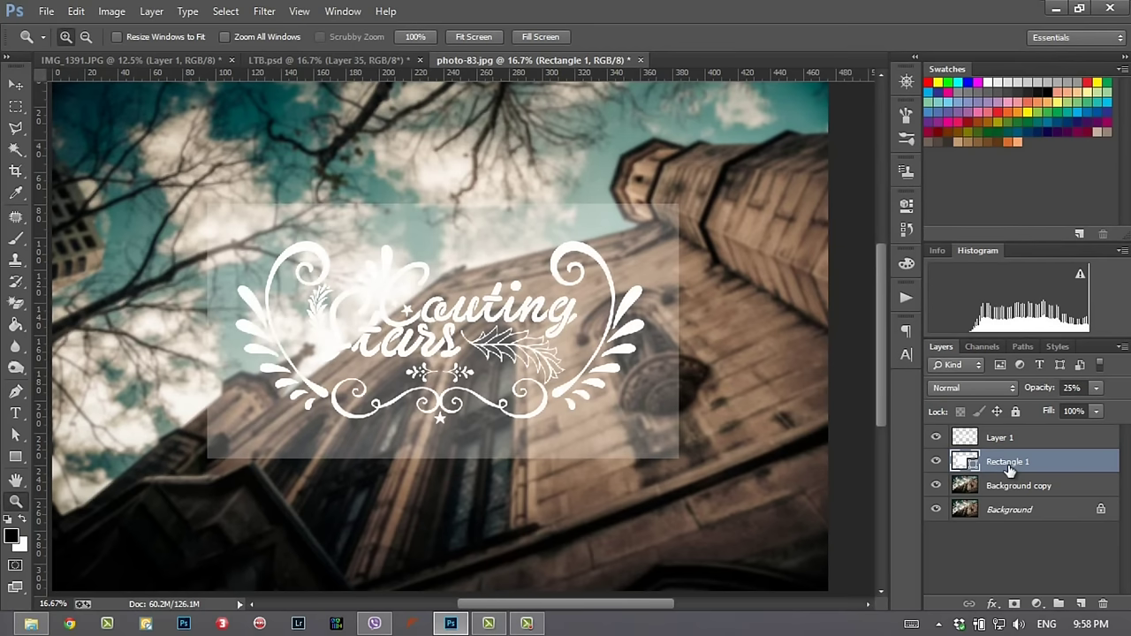
left_click(999, 486)
left_click(1006, 463)
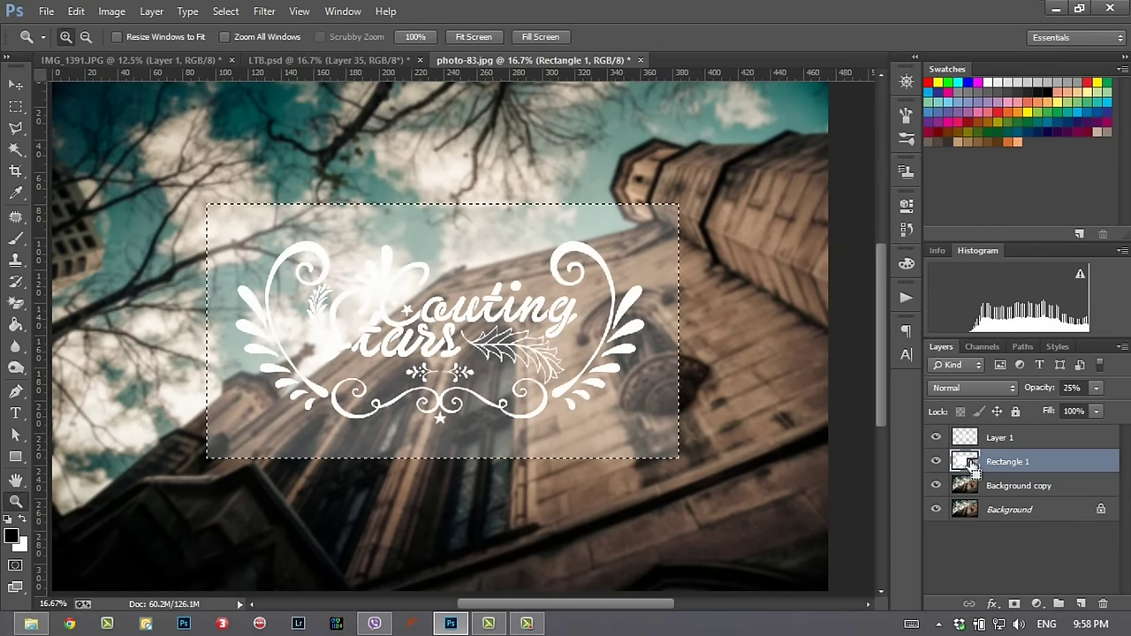
left_click(1030, 486)
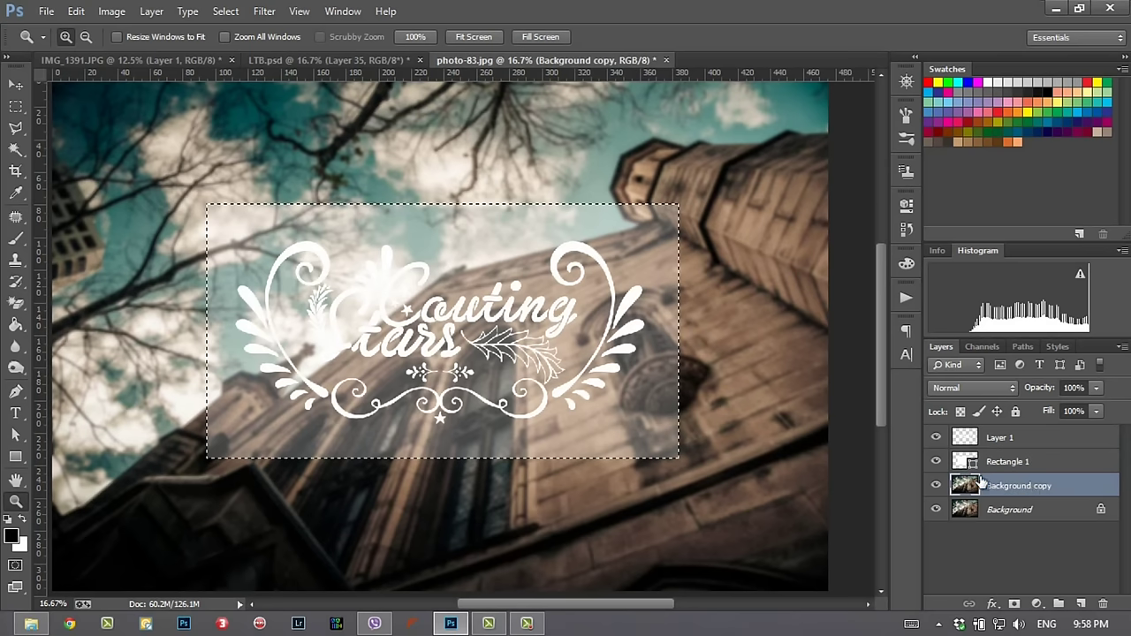
left_click(1013, 510)
left_click(1019, 495)
key("ctrl+j")
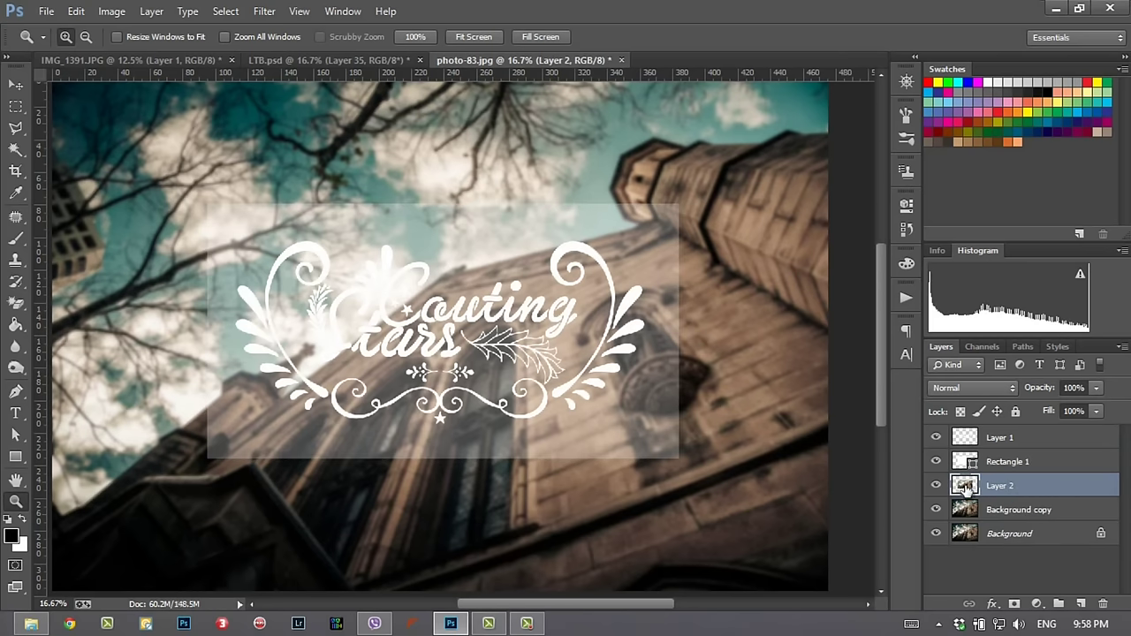
Step: Inspect Layer 2 alone, then mask it to the translucent rectangle's area
left_click(936, 437)
left_click(936, 461)
left_click(936, 509)
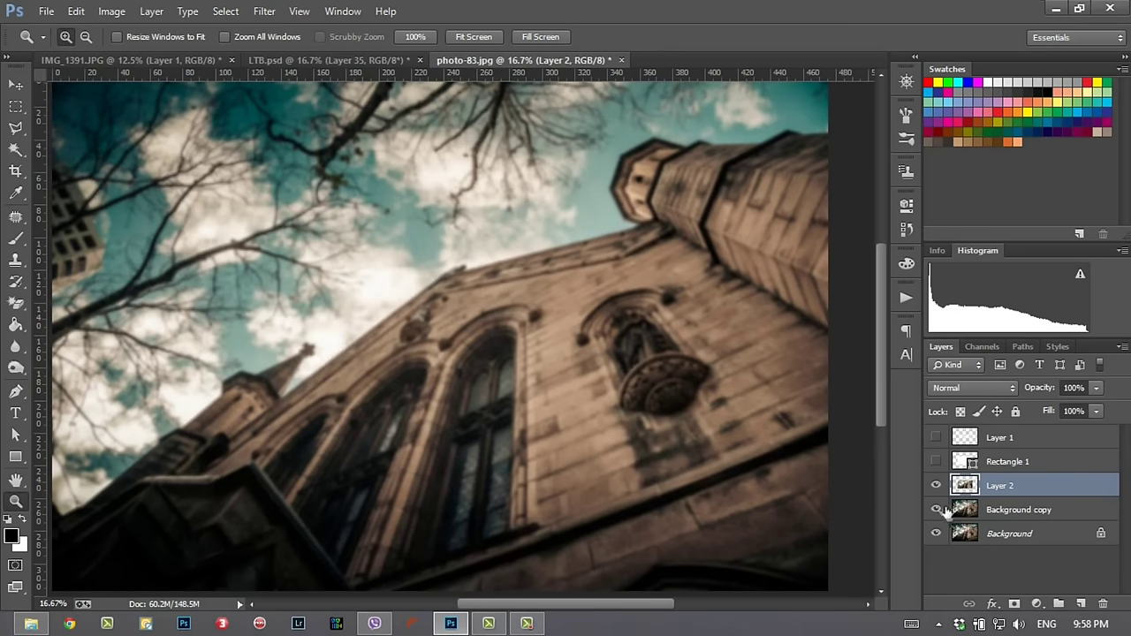
left_click(936, 533)
left_click(936, 437)
left_click(936, 461)
left_click(936, 509)
left_click(935, 533)
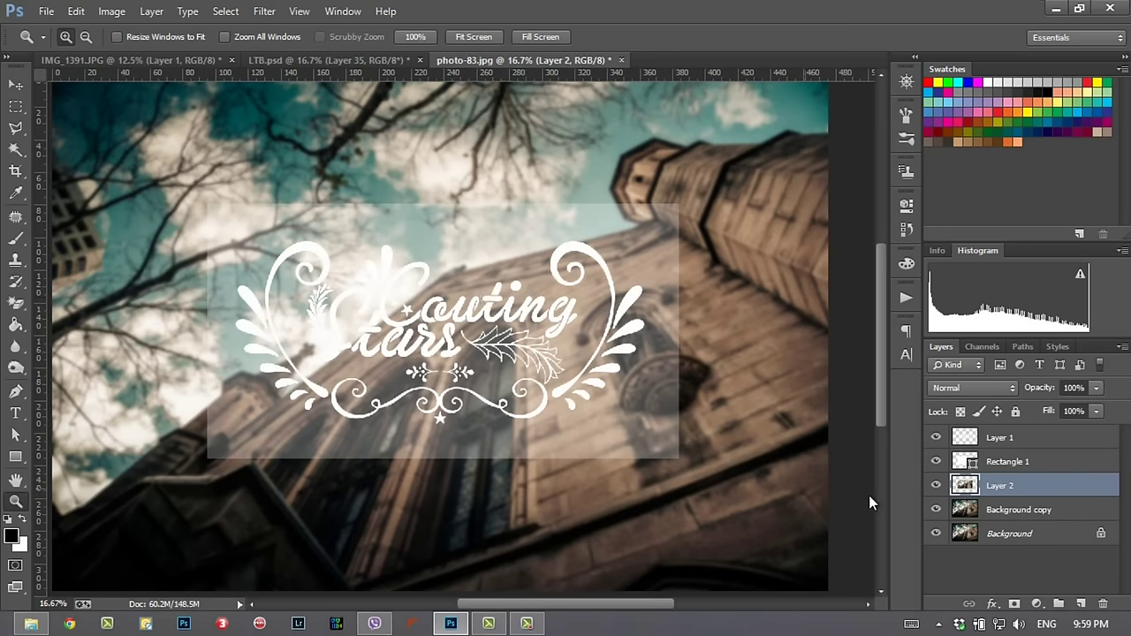
left_click(973, 489, "ctrl")
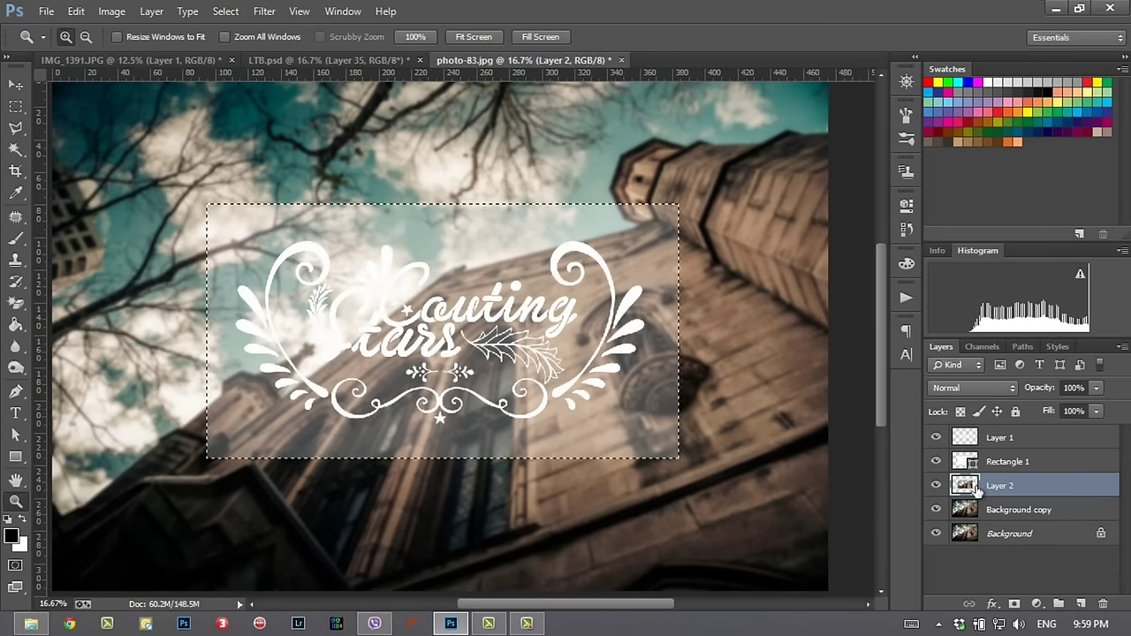
left_click(1015, 604)
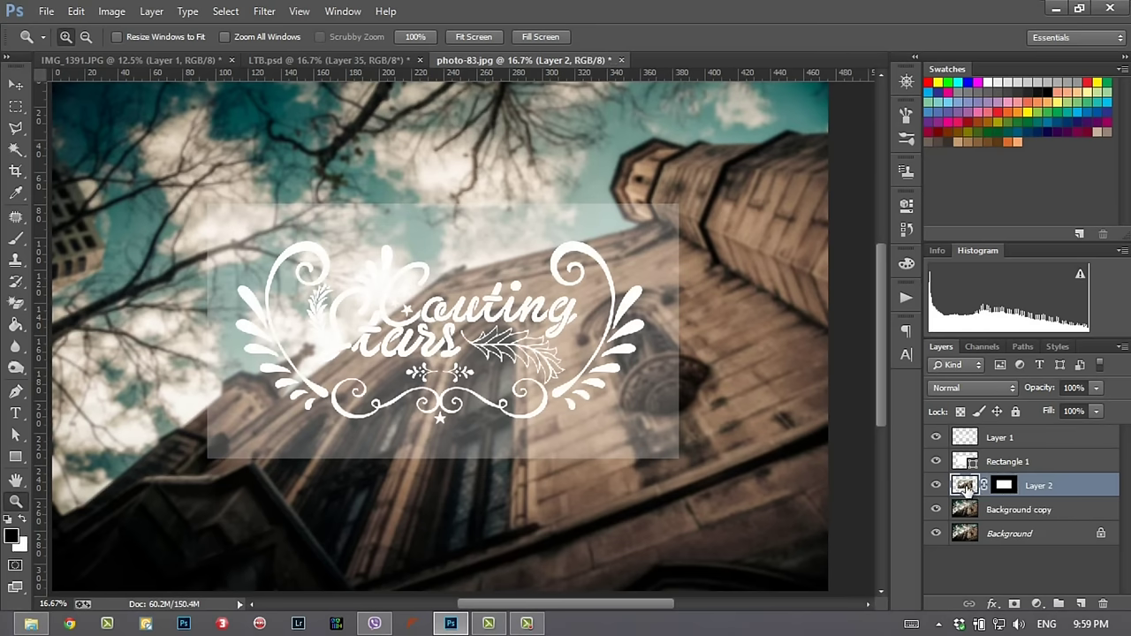
Step: Gaussian-blur Layer 2, settling on a 44.2-pixel radius after previewing heavier blurs
left_click(264, 12)
left_click(561, 312)
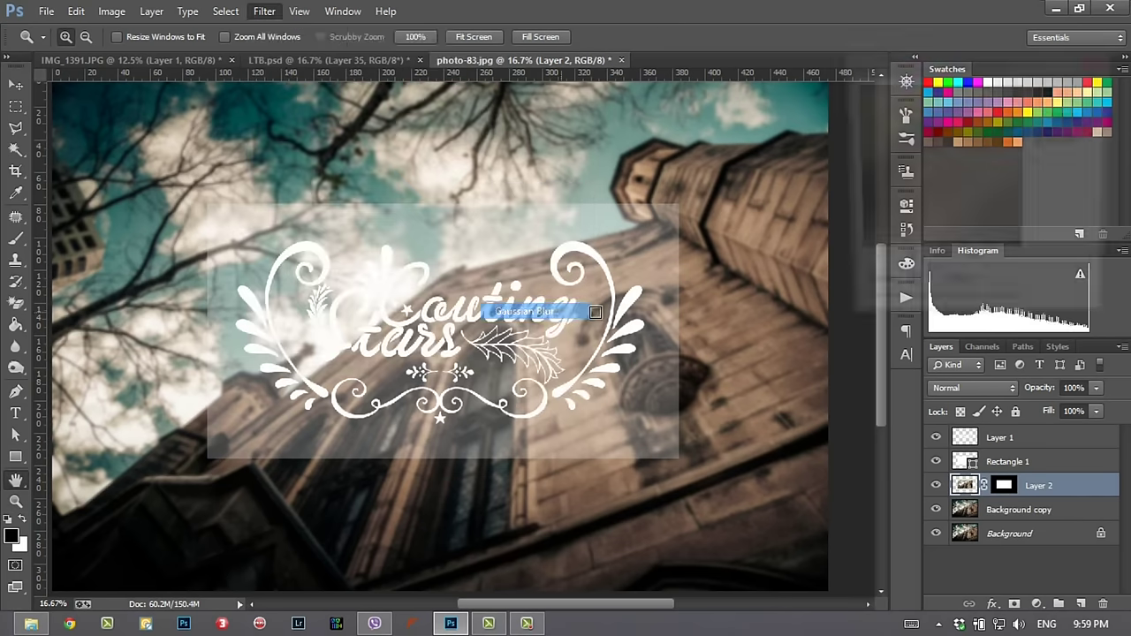
left_click_drag(940, 318, 975, 315)
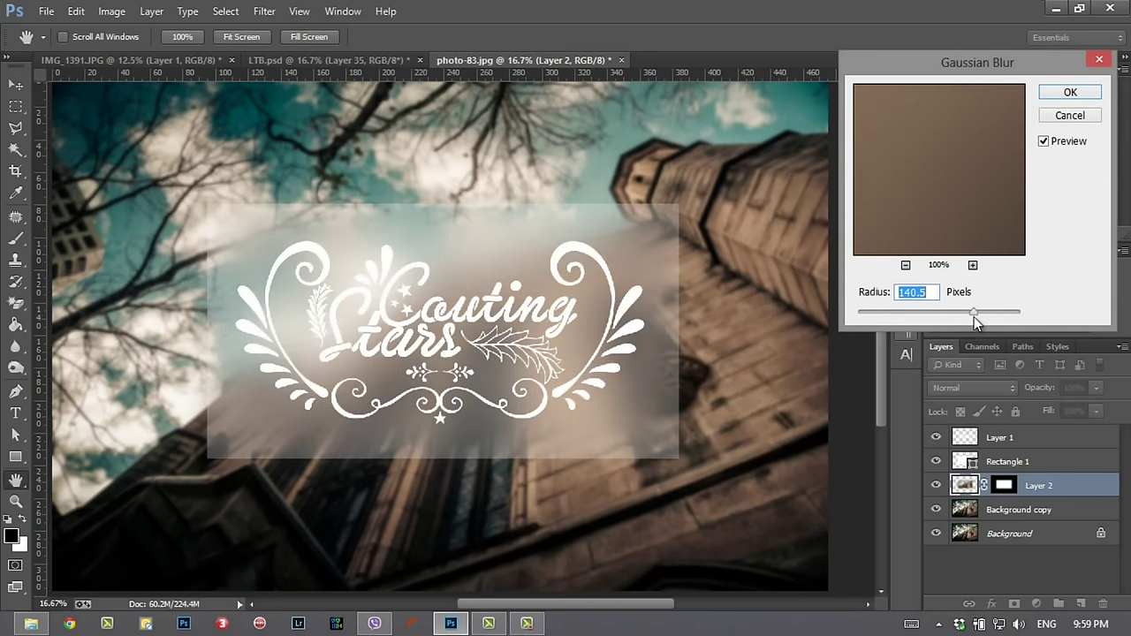
left_click(960, 314)
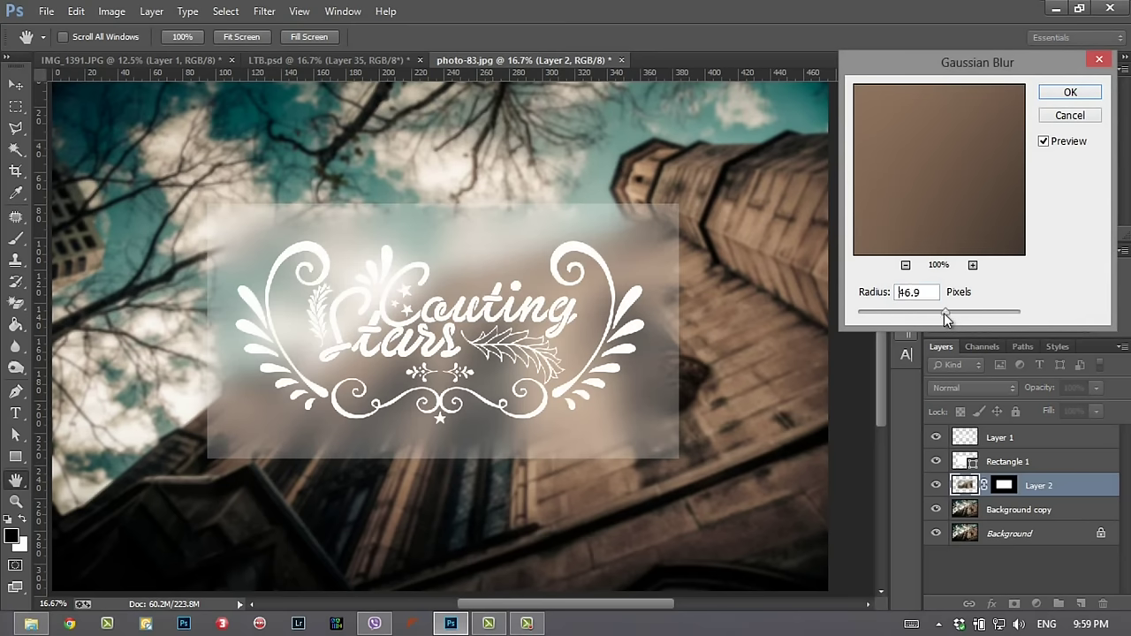
left_click_drag(944, 313, 943, 313)
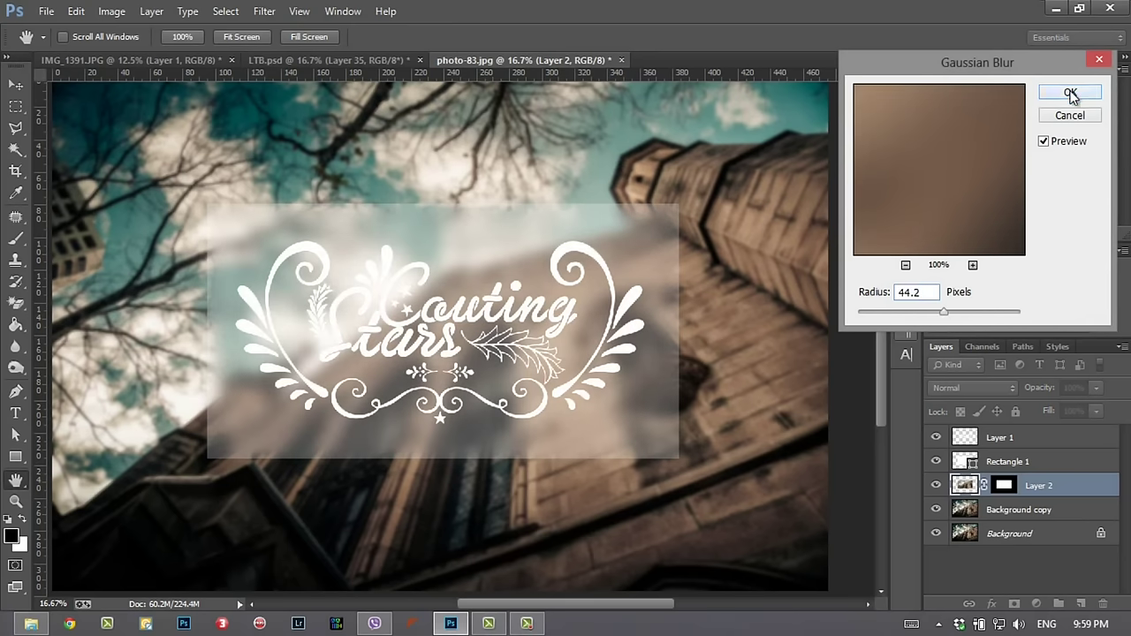
left_click(1070, 93)
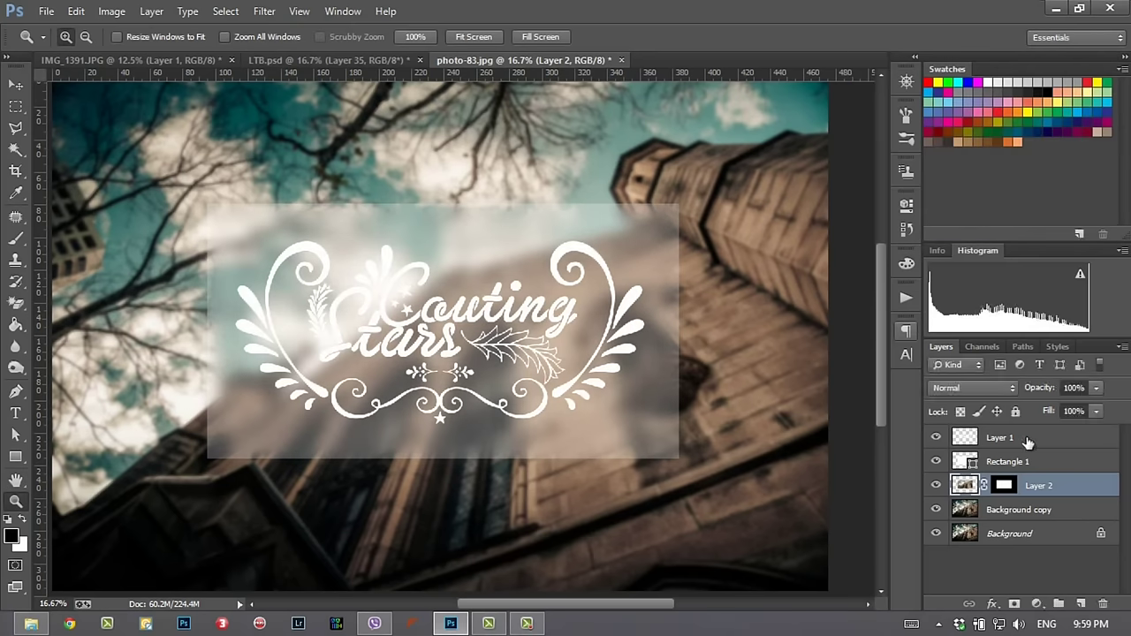
Step: Set the lettering's Layer 1 blend mode to Overlay
left_click(1028, 440)
left_click(983, 394)
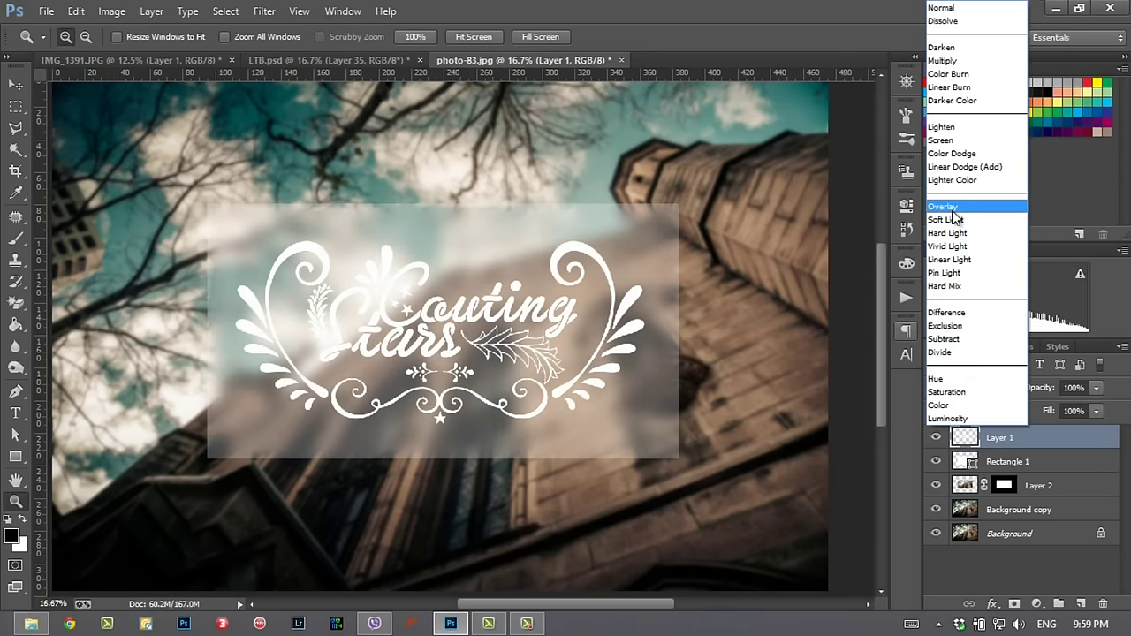
left_click(962, 212)
left_click(976, 389)
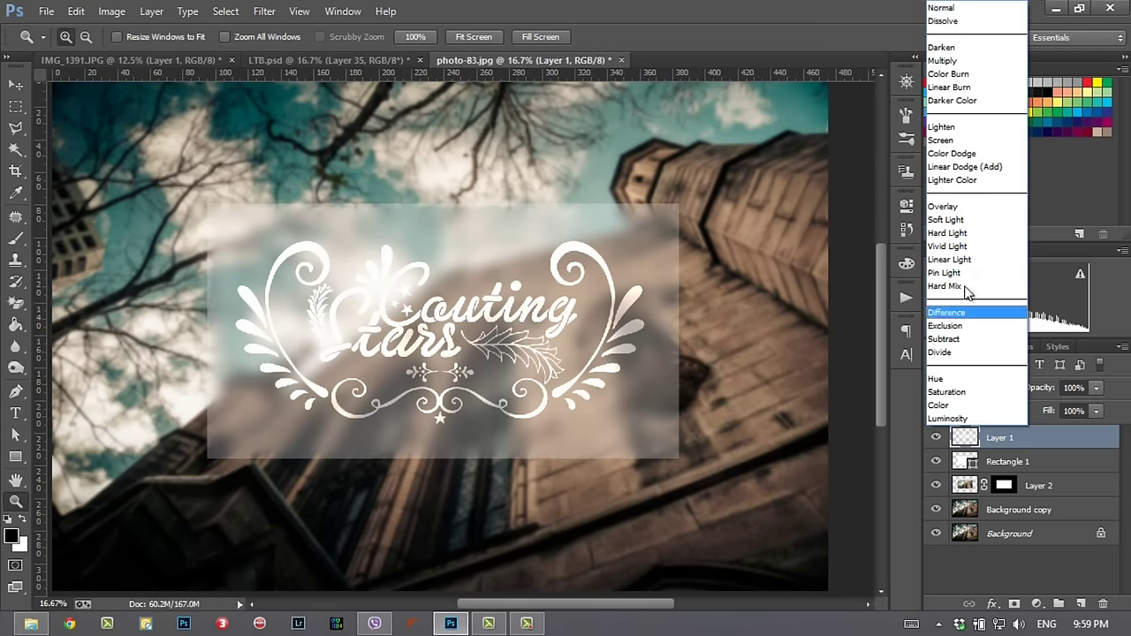
left_click(1045, 444)
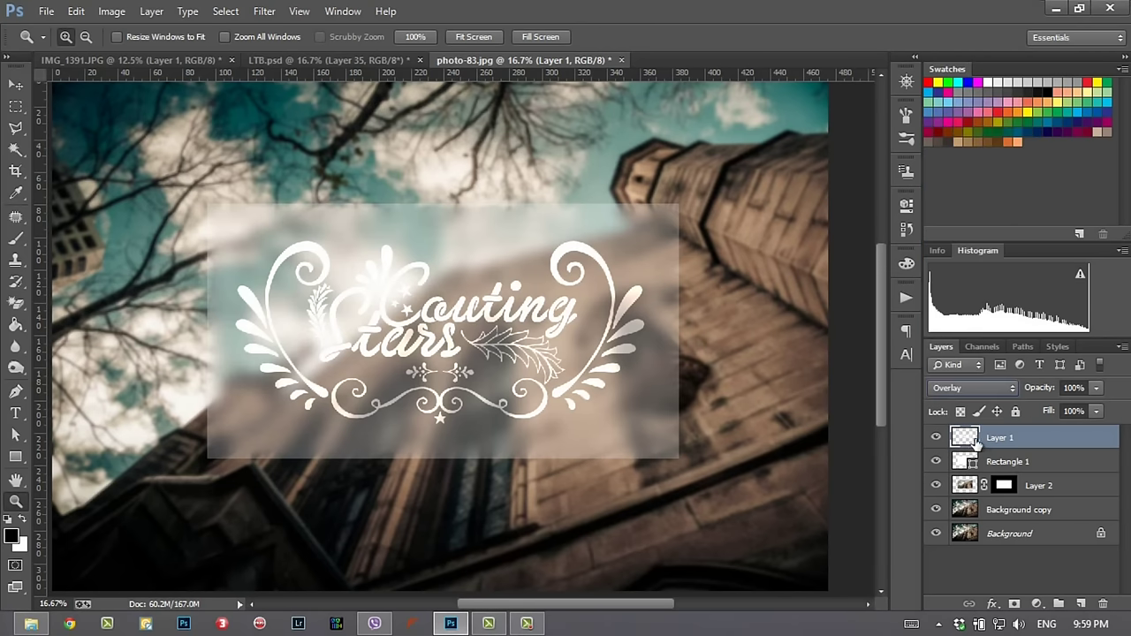
Step: Invert the lettering to dark brown, compare it, then invert it back to white
key("ctrl+i")
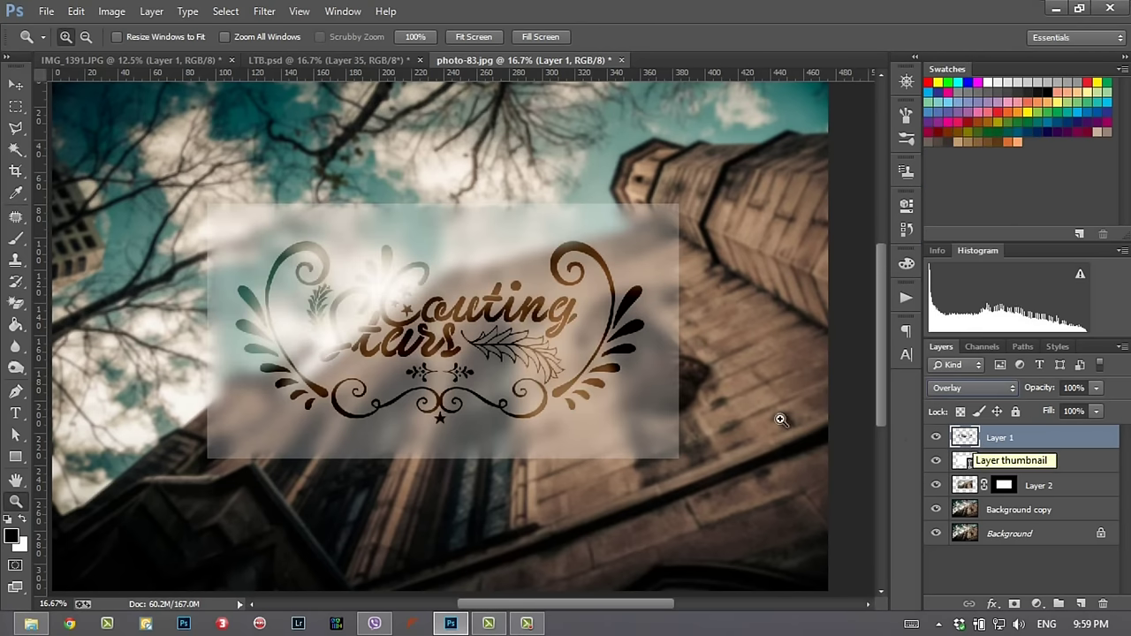
left_click(621, 394, "alt")
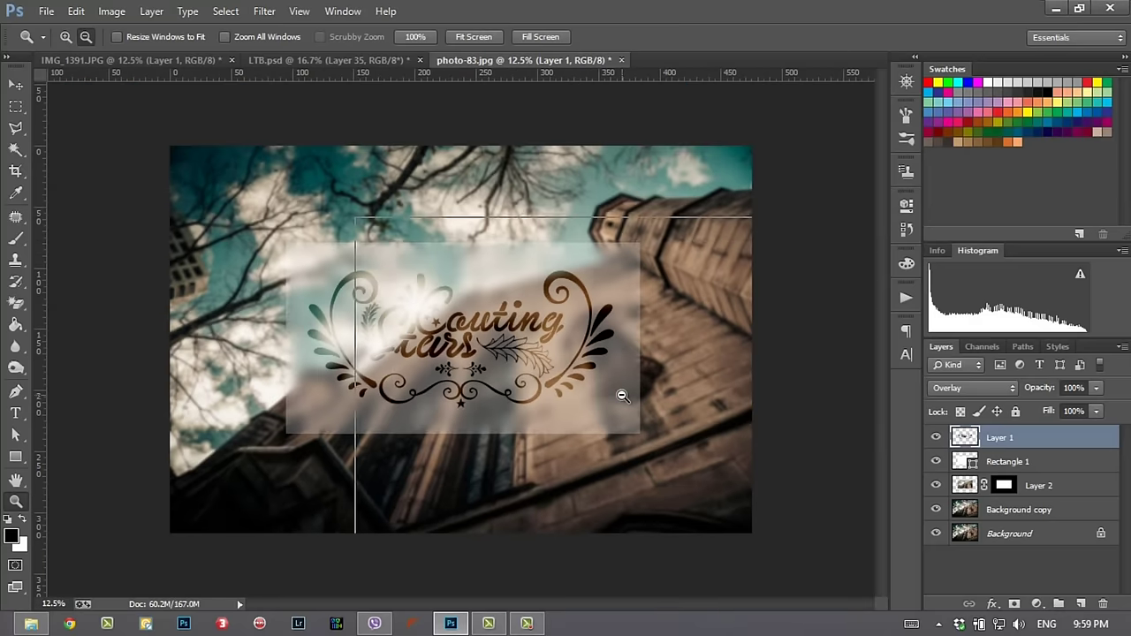
left_click(621, 394, "alt")
left_click(443, 407)
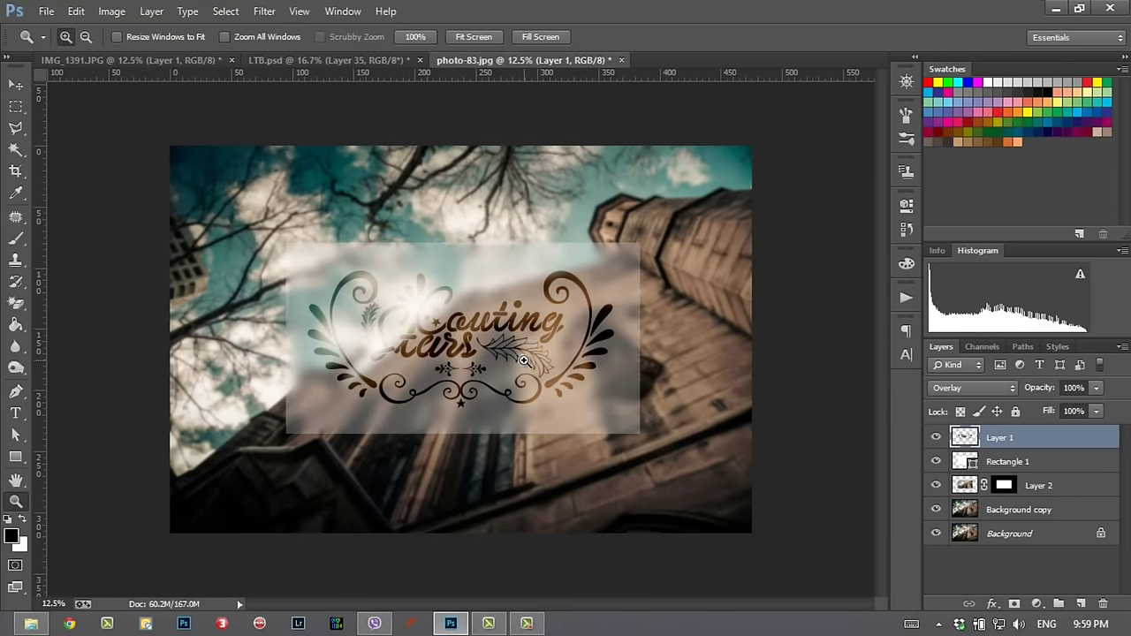
left_click(1055, 512)
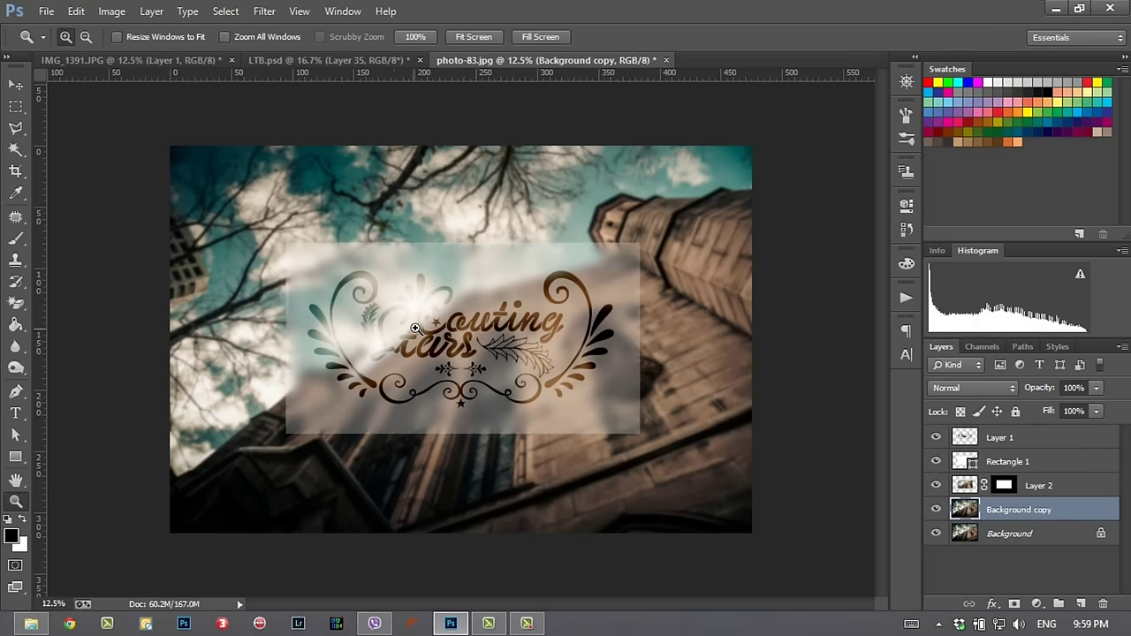
left_click(965, 436)
key("ctrl+i")
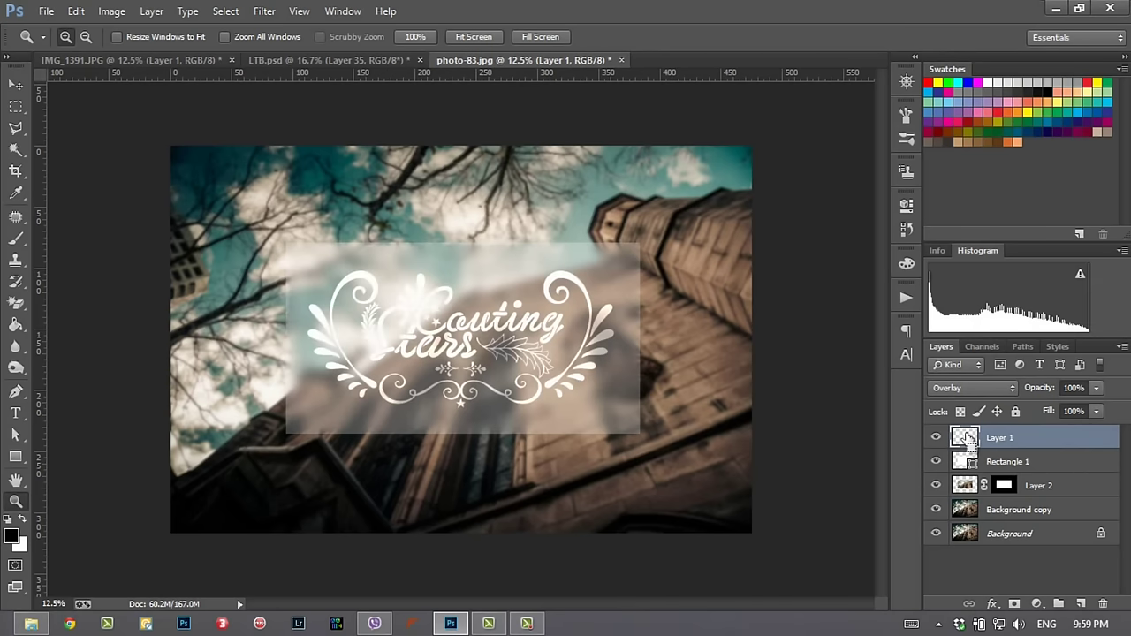
Step: Invert the lettering to dark brown again and select the Background copy layer
left_click(428, 307)
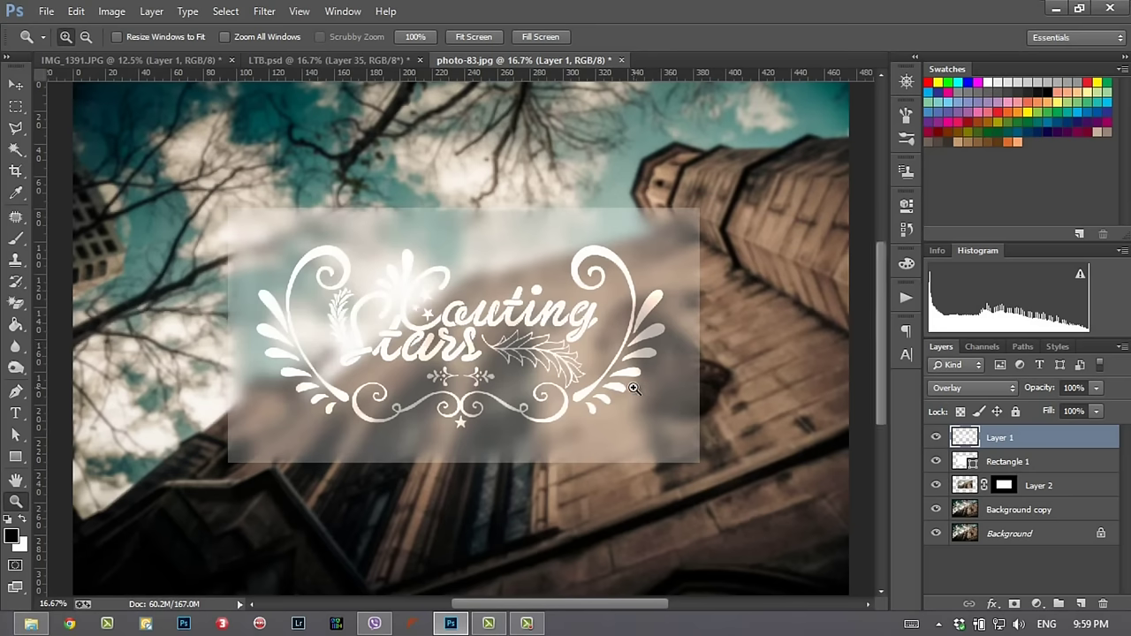
left_click(968, 463)
left_click(970, 436)
key("ctrl+i")
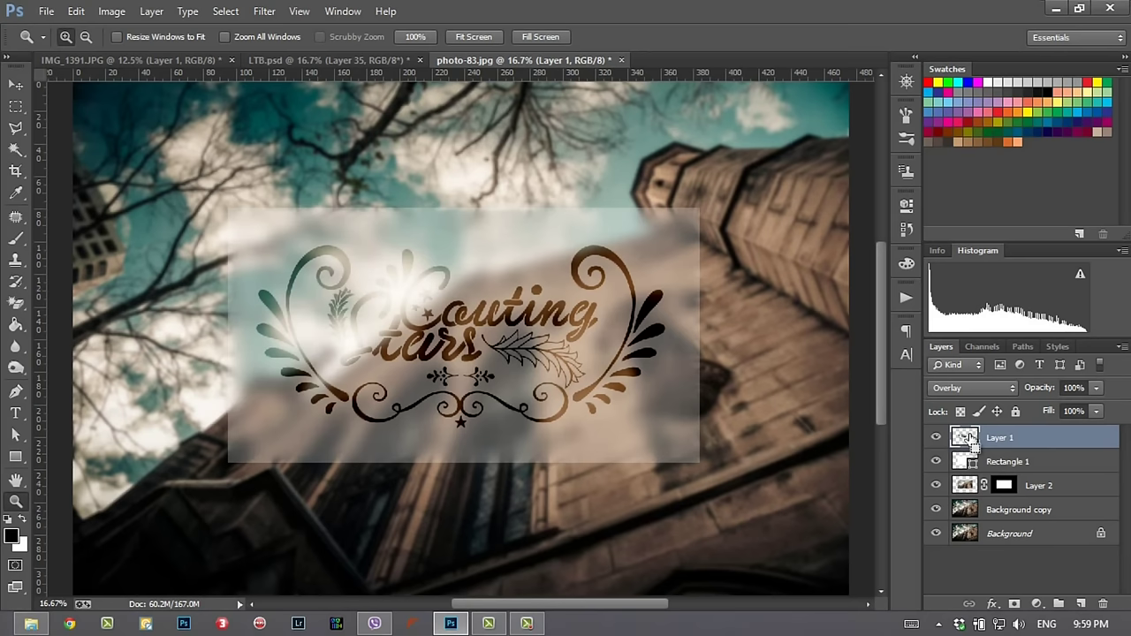
left_click(490, 406, "alt")
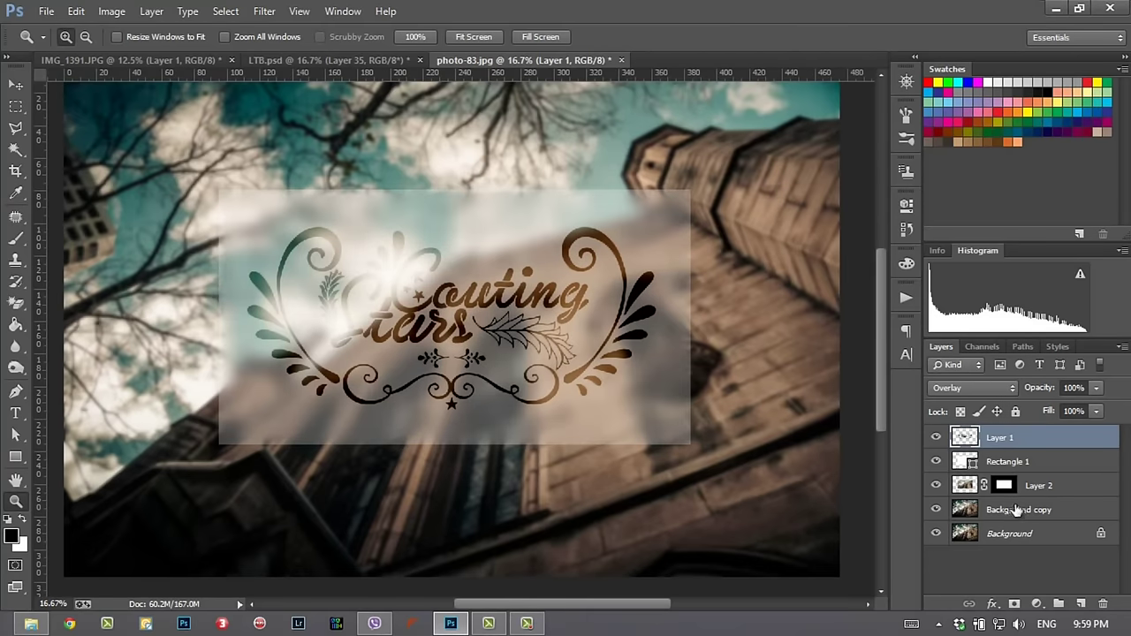
left_click(1019, 510)
Step: Blur the Background copy with a Gaussian Blur of about 22.3 pixels and zoom out
left_click(264, 10)
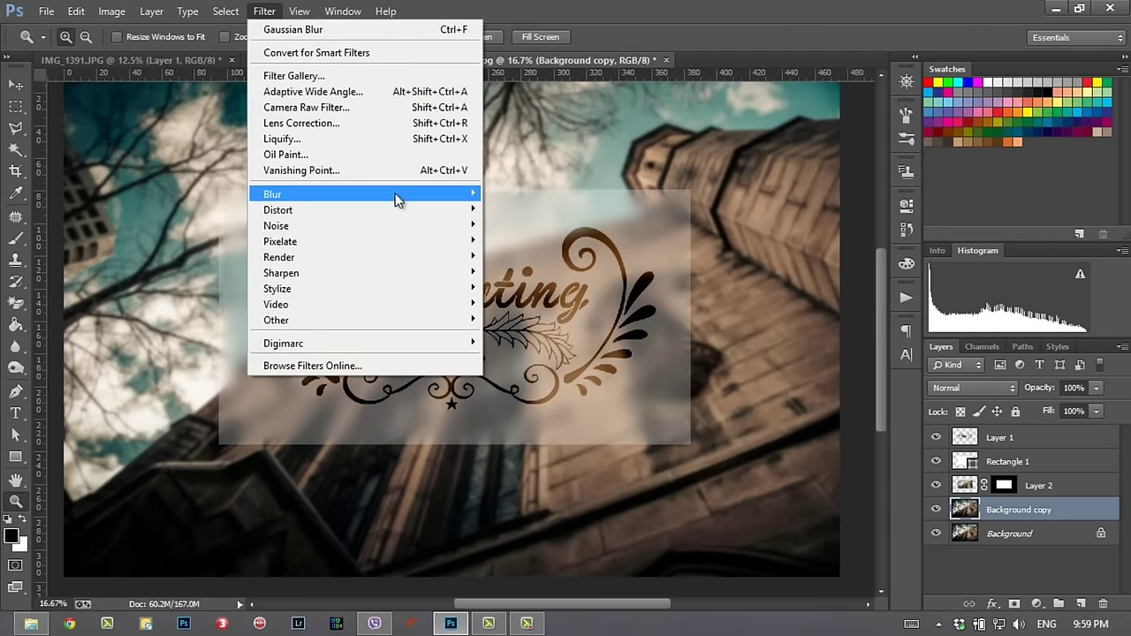
left_click(541, 308)
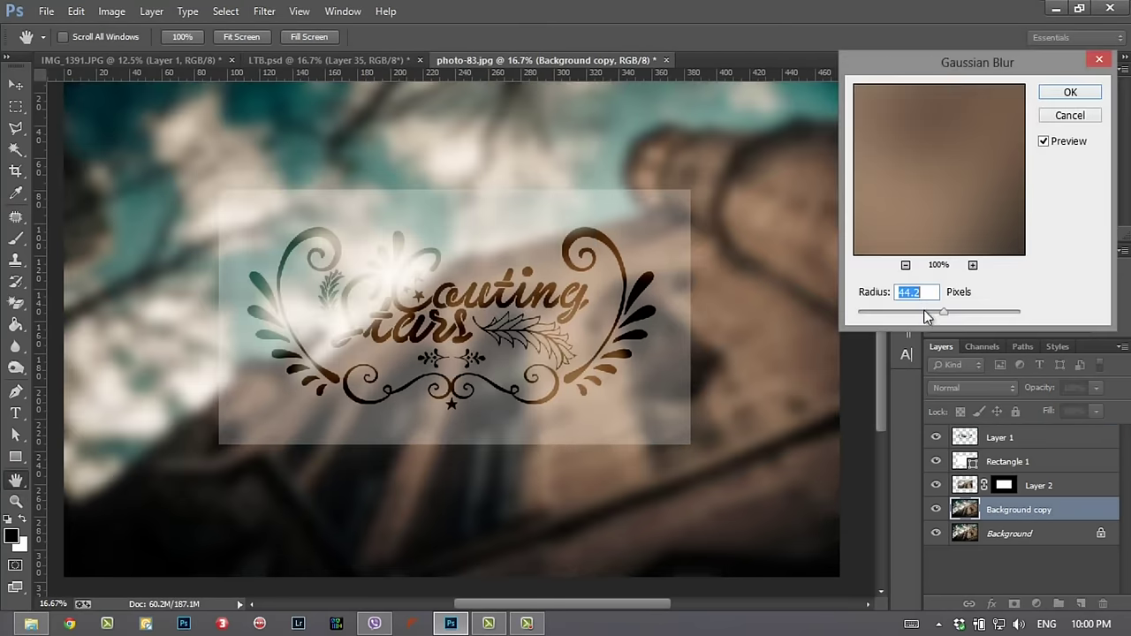
mouse_move(922, 321)
left_mouse_down()
mouse_move(900, 323)
mouse_move(933, 324)
left_mouse_up()
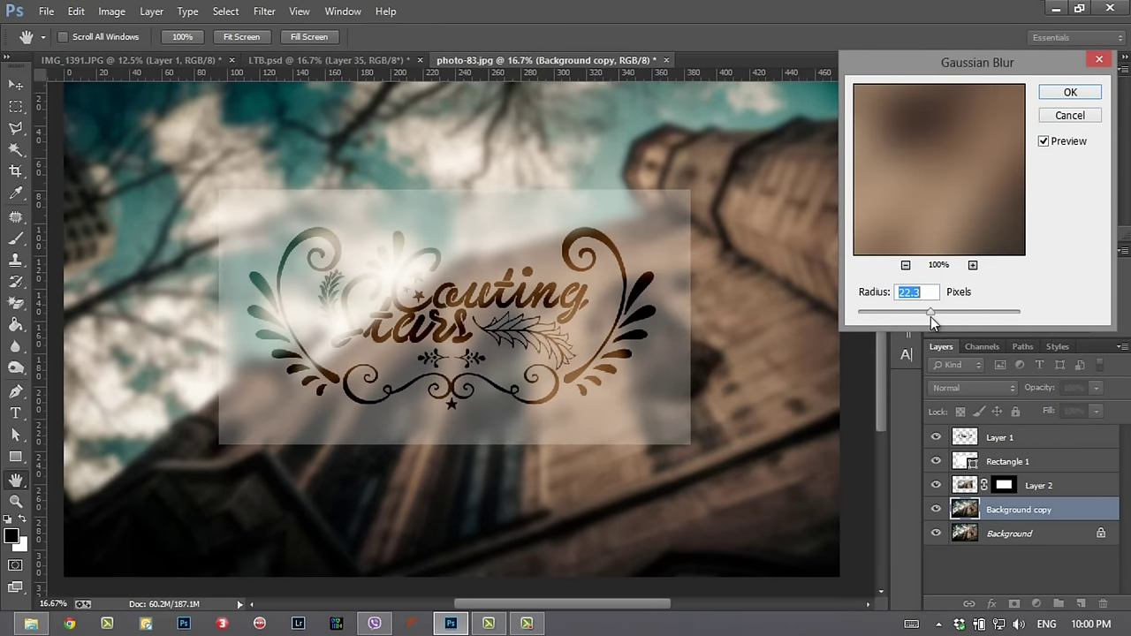
left_click(1069, 92)
key("z")
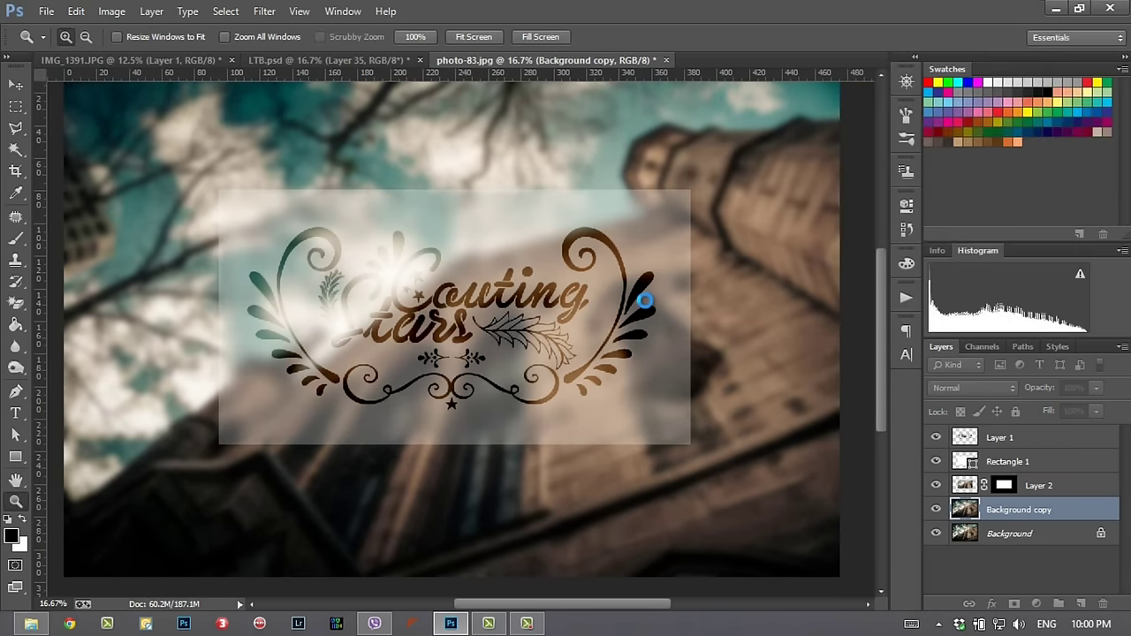
left_click(646, 301, "alt")
left_click(645, 301, "alt")
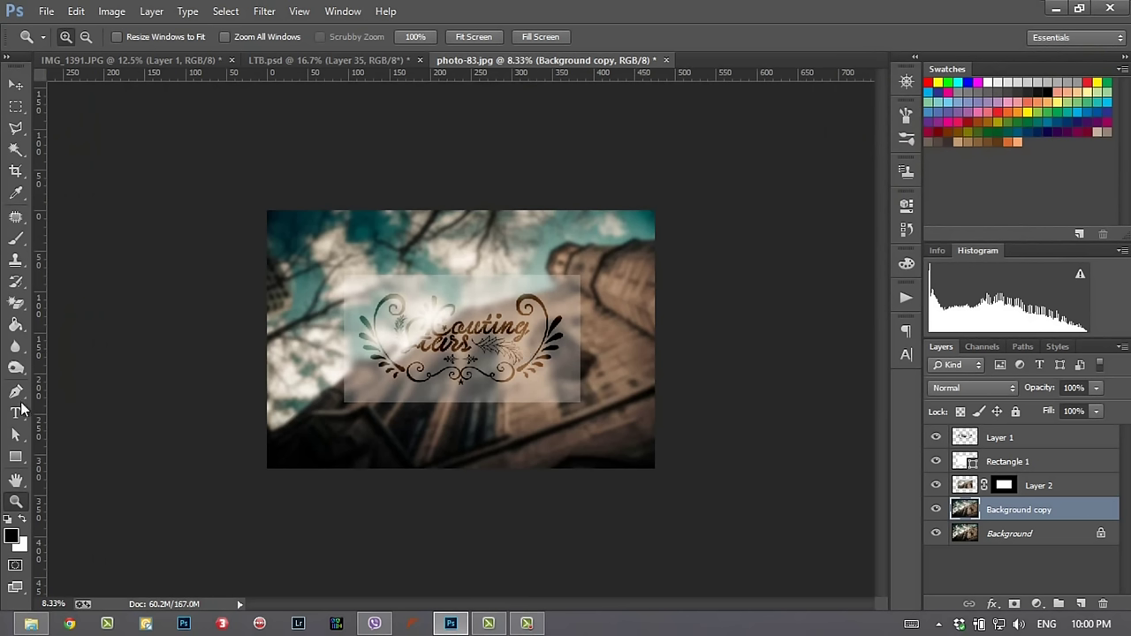
left_click(15, 458)
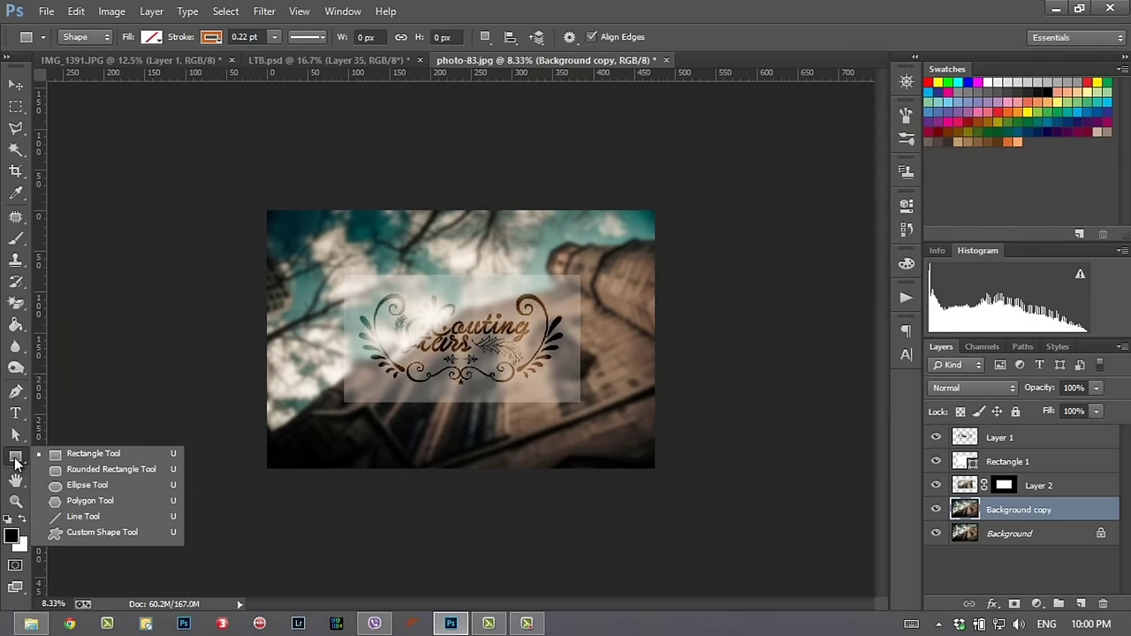
left_click(97, 500)
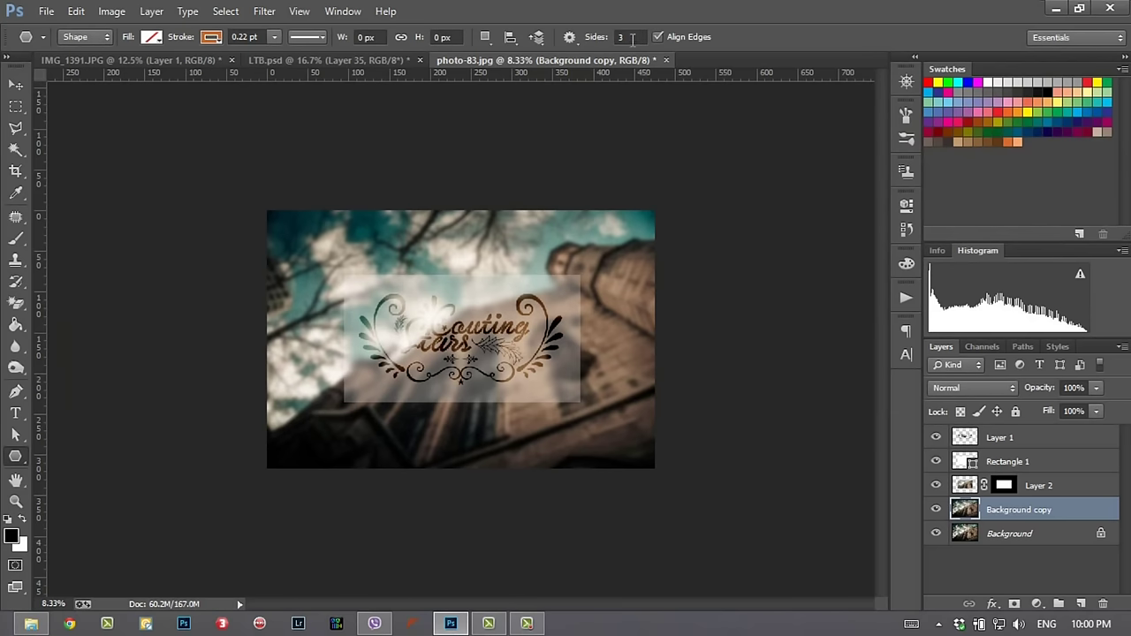
left_click_drag(397, 259, 398, 375)
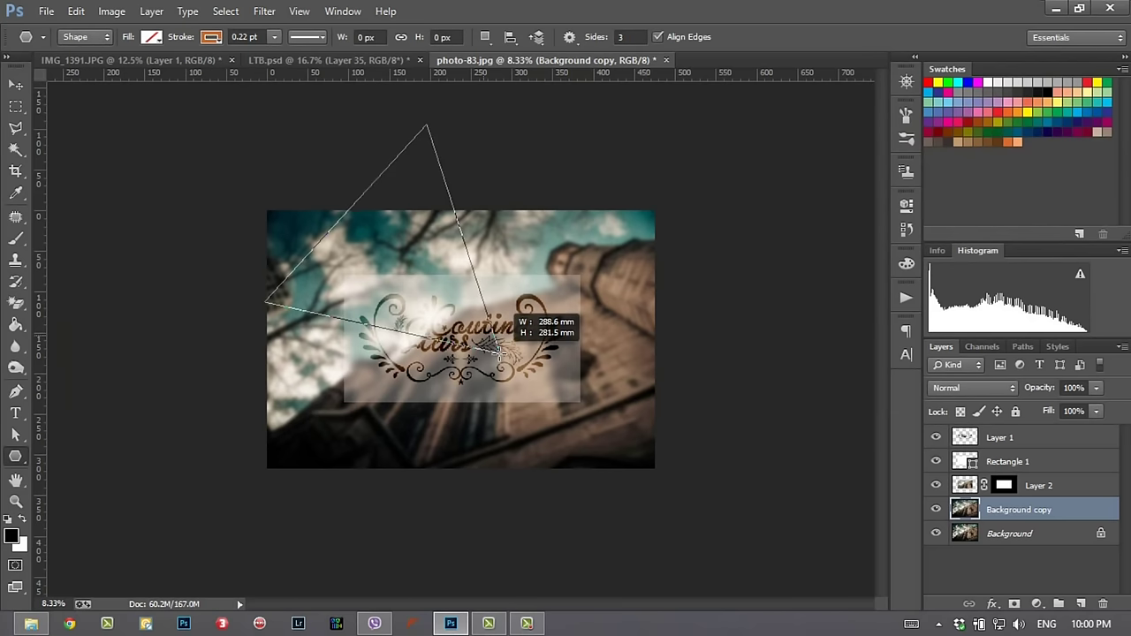
left_click_drag(420, 283, 487, 333)
left_click(211, 36)
left_click(142, 71)
left_click(152, 38)
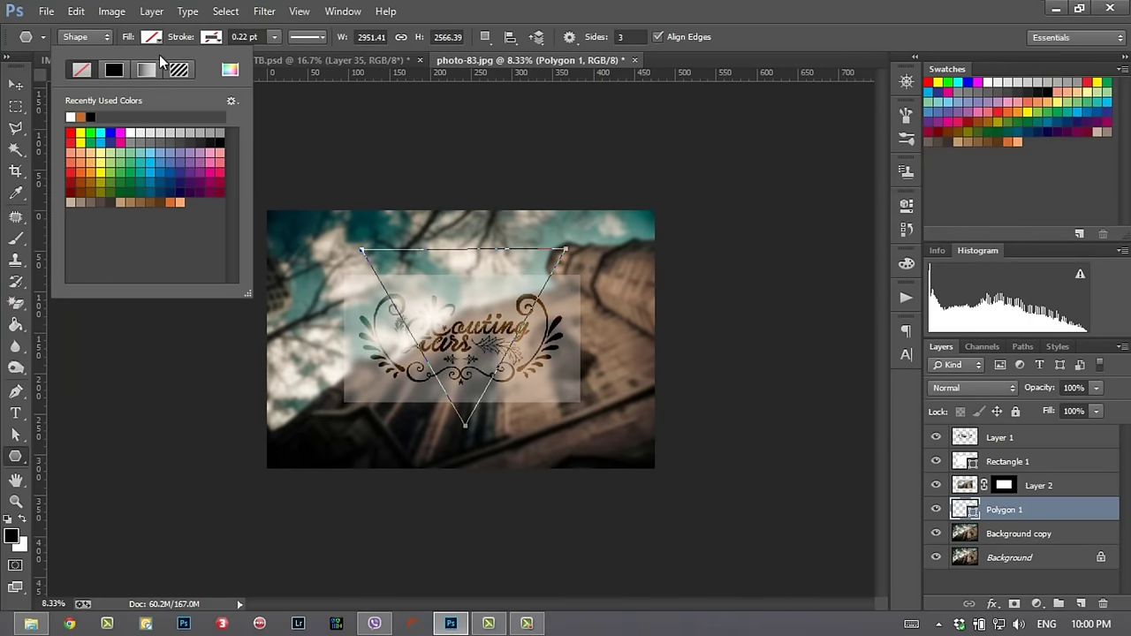
left_click(70, 115)
left_click(753, 203)
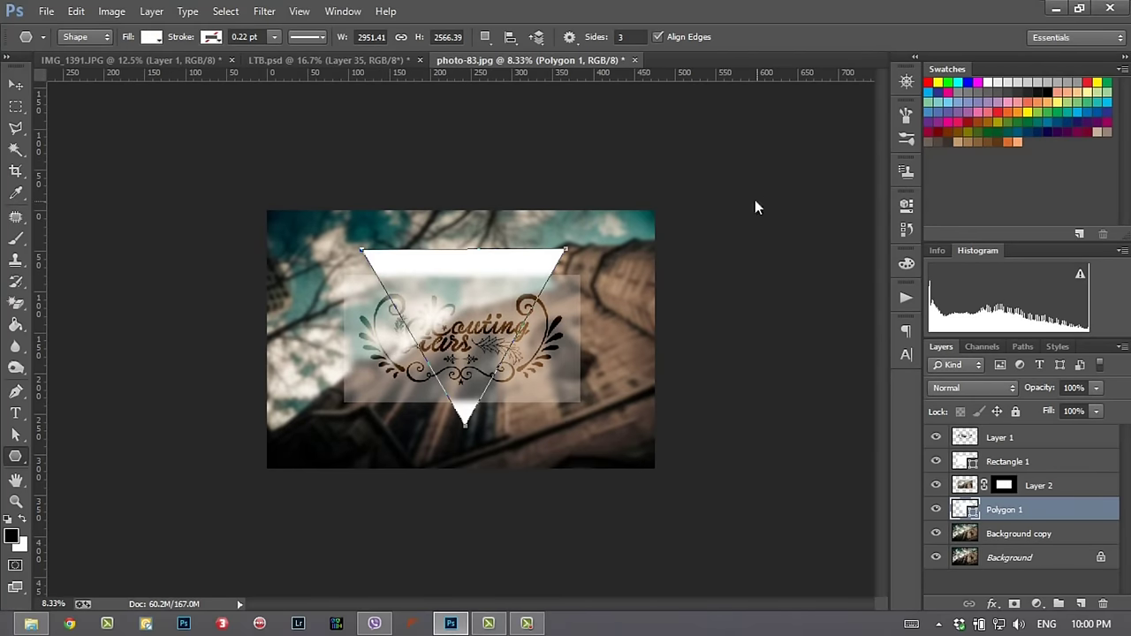
left_click(755, 200)
left_click(531, 324)
key("Delete")
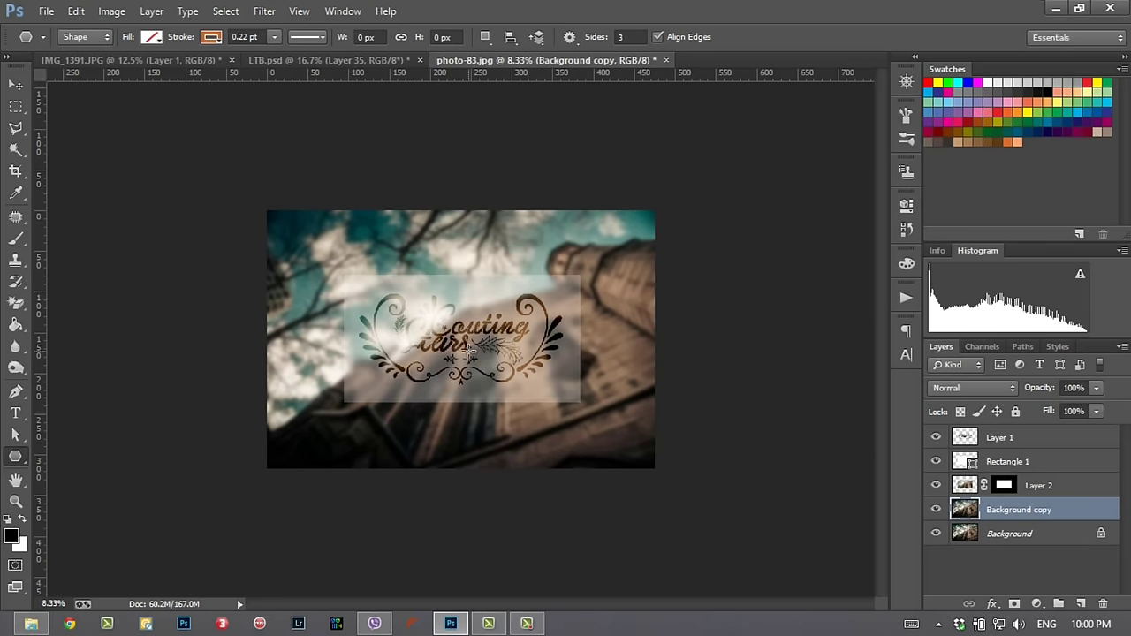
Step: From the LTB.psd tab, open IMG_1391.JPG with Ctrl+O
left_click(296, 62)
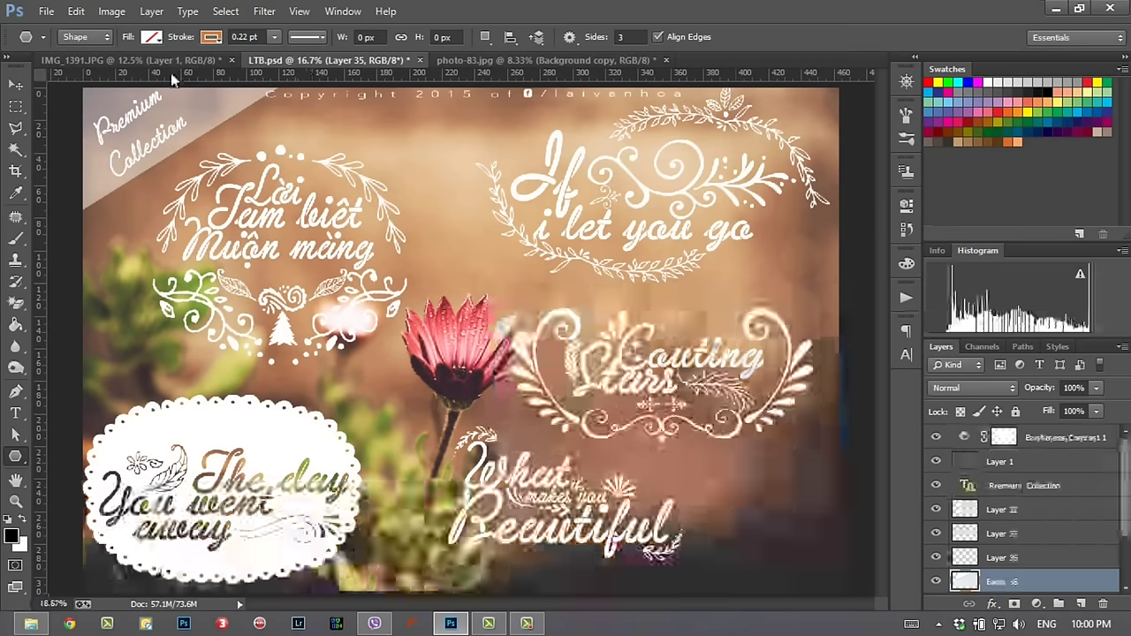
key("ctrl+o")
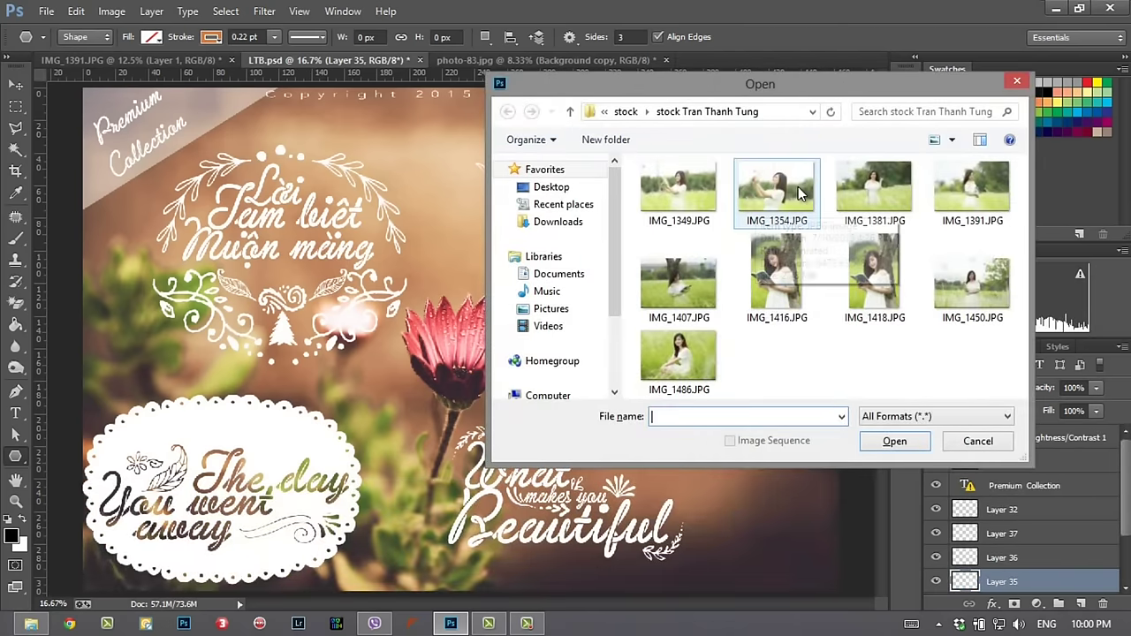
left_click(787, 201)
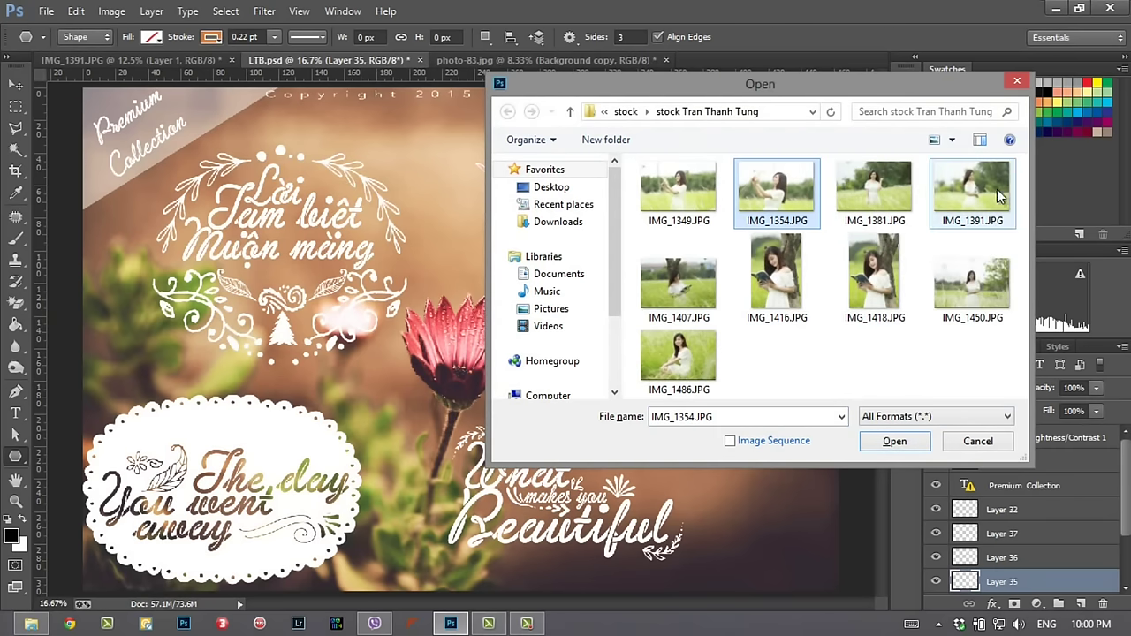
left_click(963, 207)
left_click(898, 442)
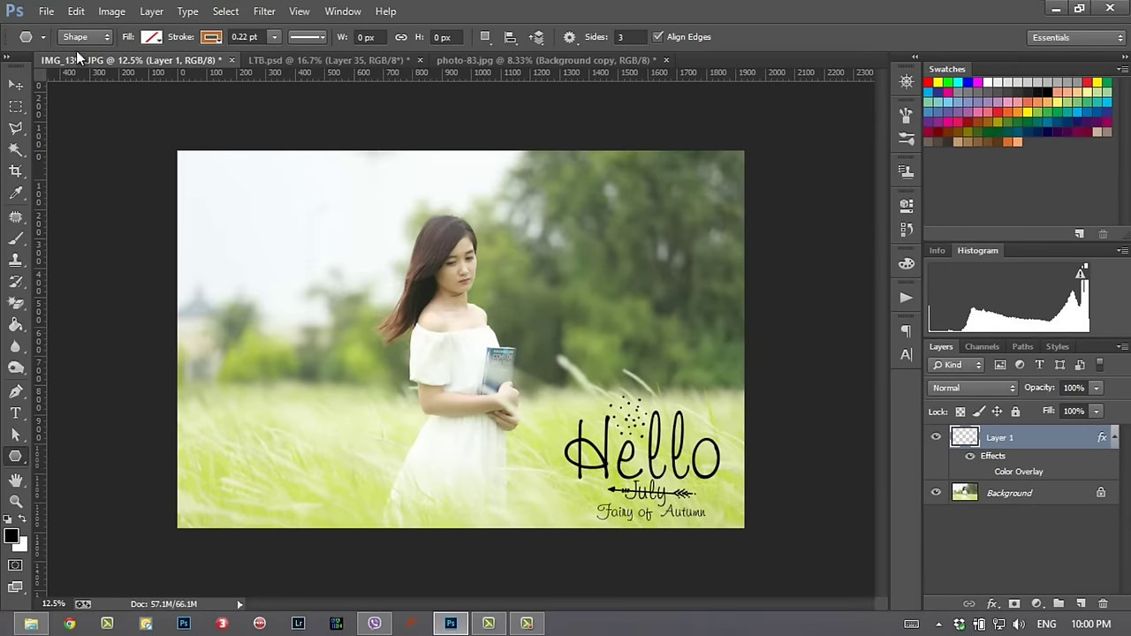
Step: Drag the Hello July lettering slightly upward, just right of the woman
left_click(935, 437)
left_click(936, 437)
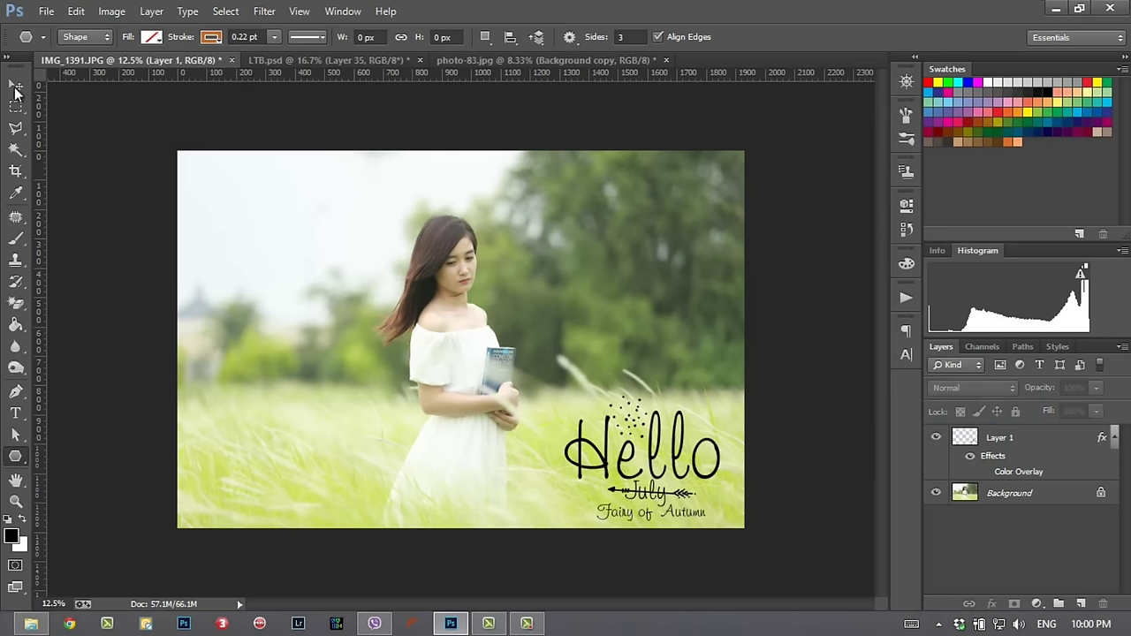
left_click(15, 89)
left_click(1057, 449)
left_click_drag(671, 484, 667, 400)
right_click(1053, 443)
key("Escape")
Step: Switch off the Color Overlay effect on the Hello July lettering layer
right_click(1021, 449)
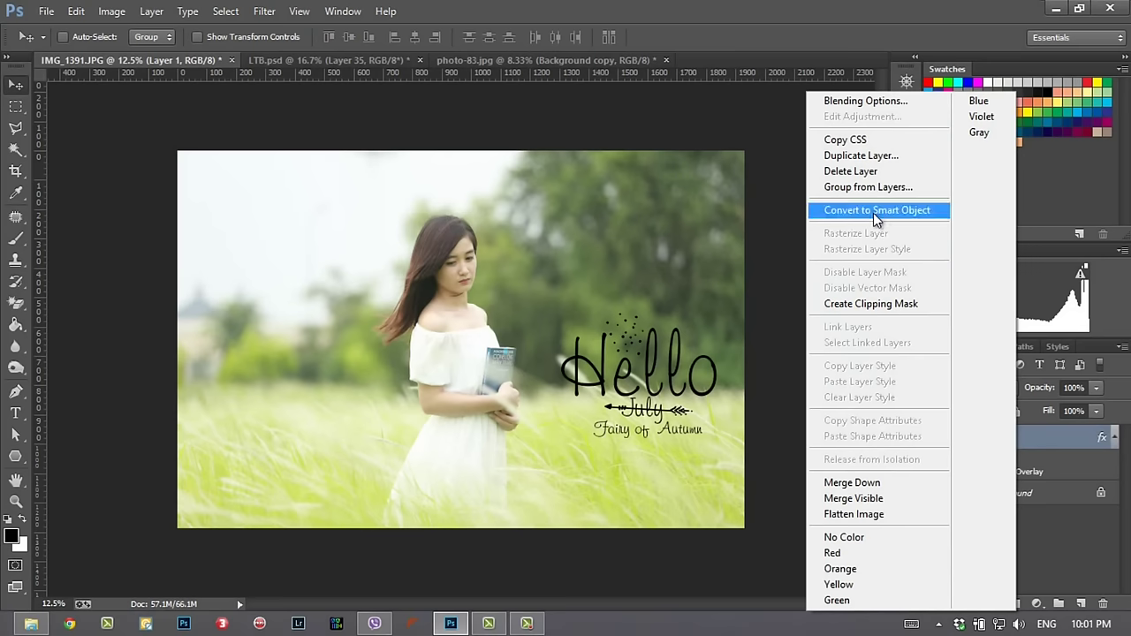
left_click(1048, 498)
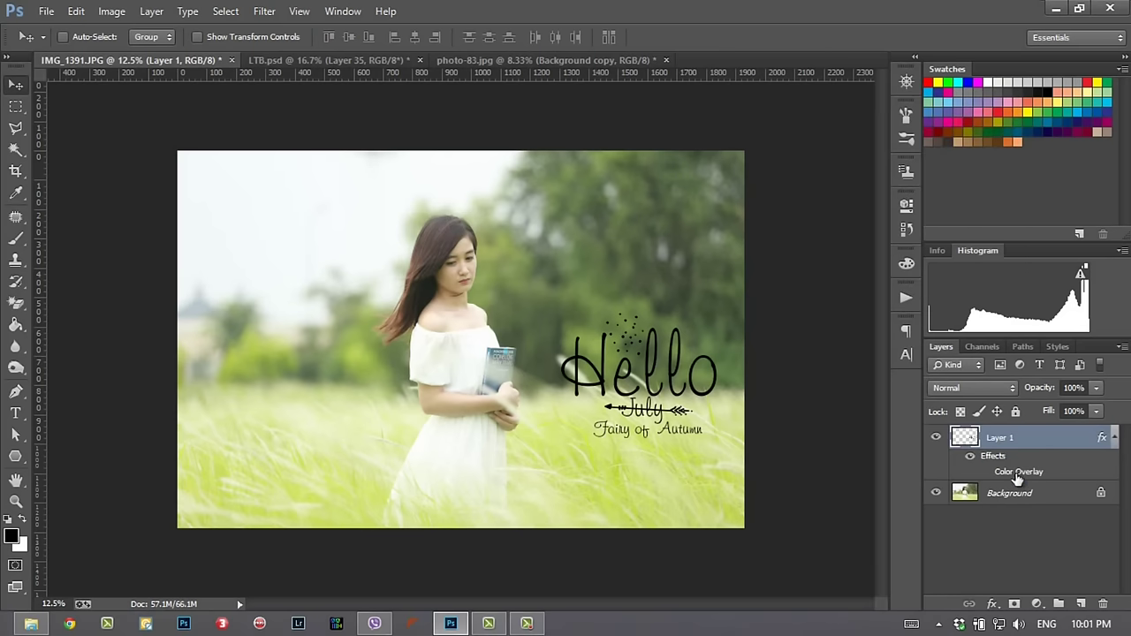
double_click(1018, 474)
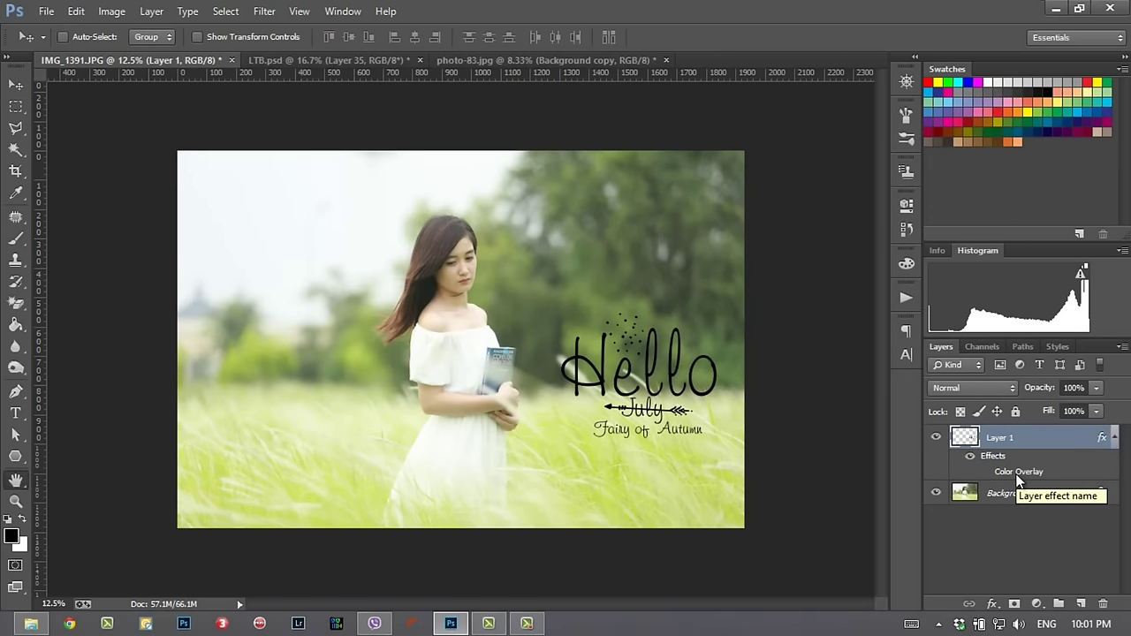
left_click(639, 280)
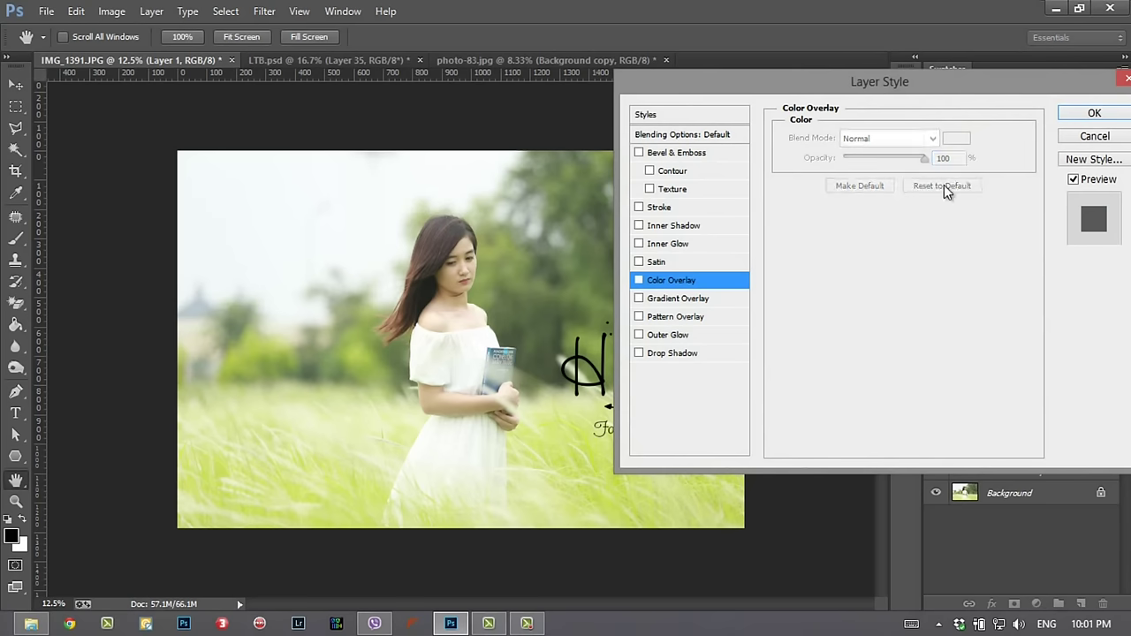
left_click(1111, 117)
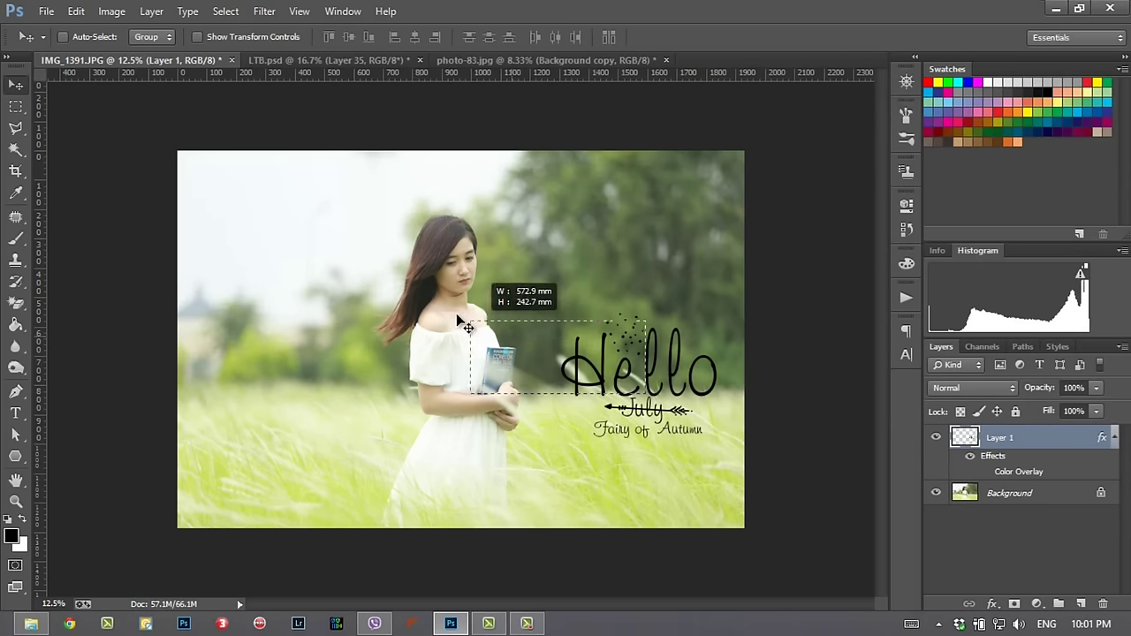
Step: Move the Hello July lettering to the portrait's upper-left corner over the pale sky
mouse_move(567, 402)
left_mouse_down()
mouse_move(525, 356)
mouse_move(302, 237)
left_mouse_up()
key("z")
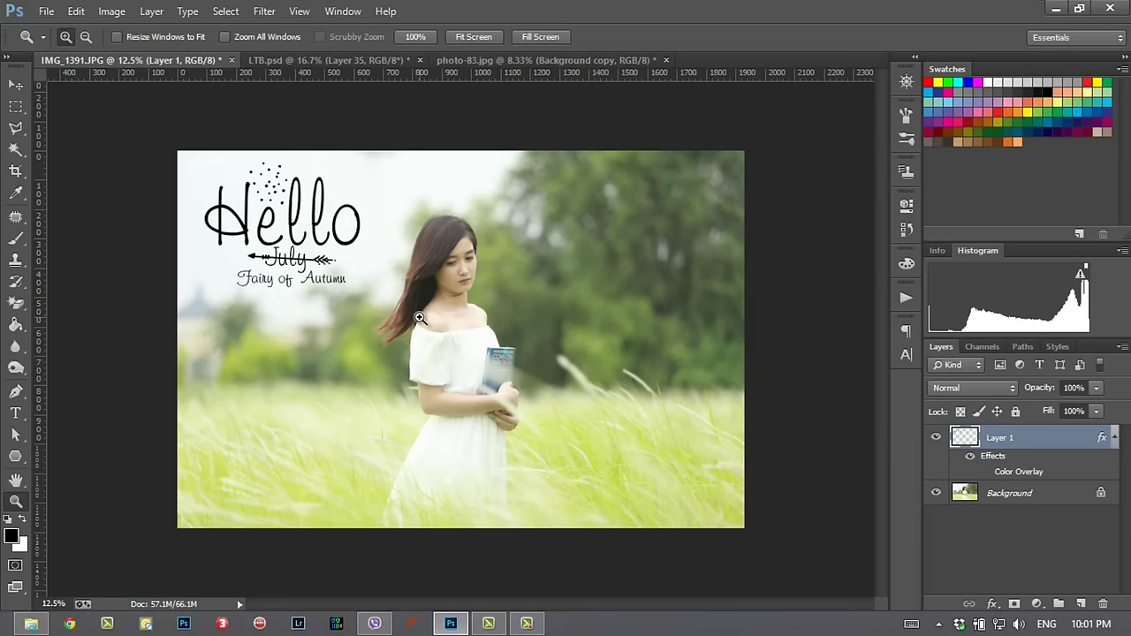
left_click(973, 388)
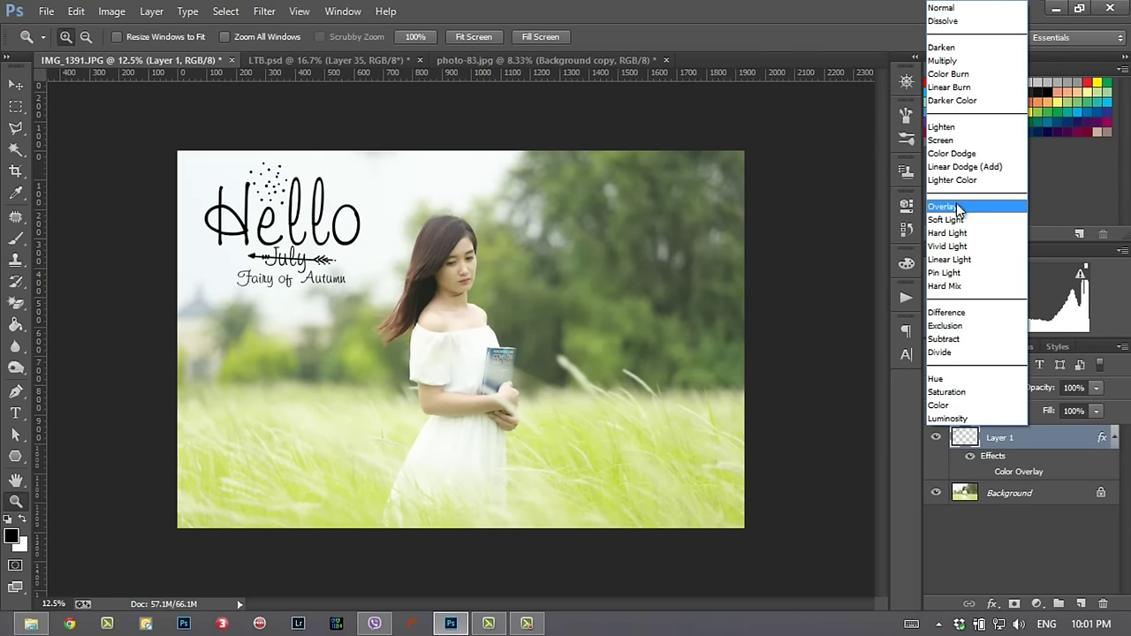
key("Escape")
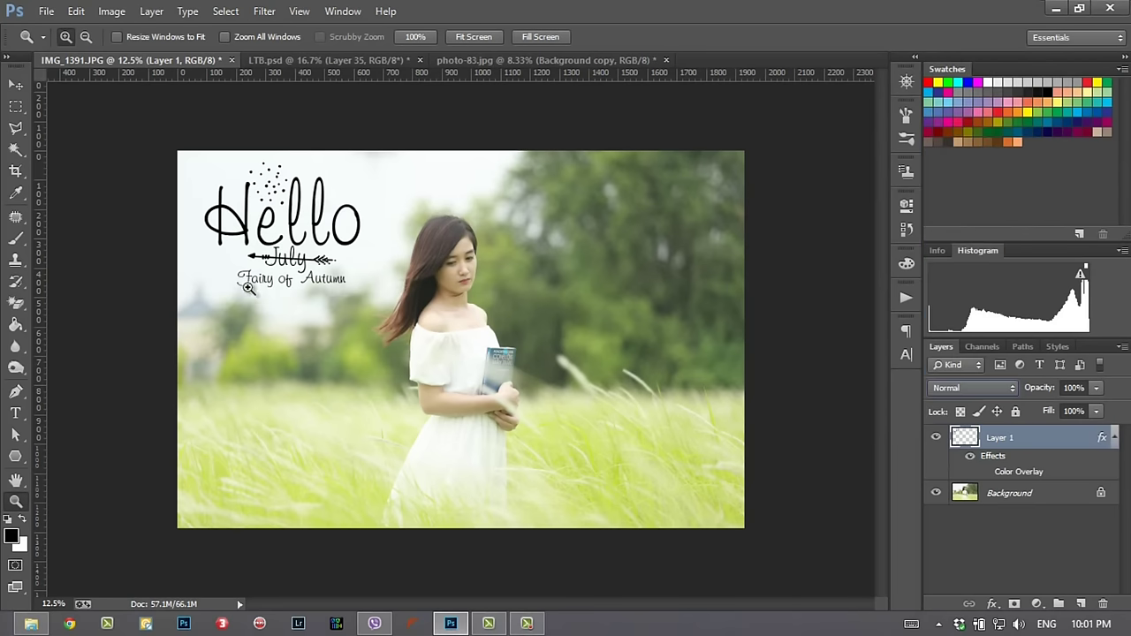
left_click(17, 194)
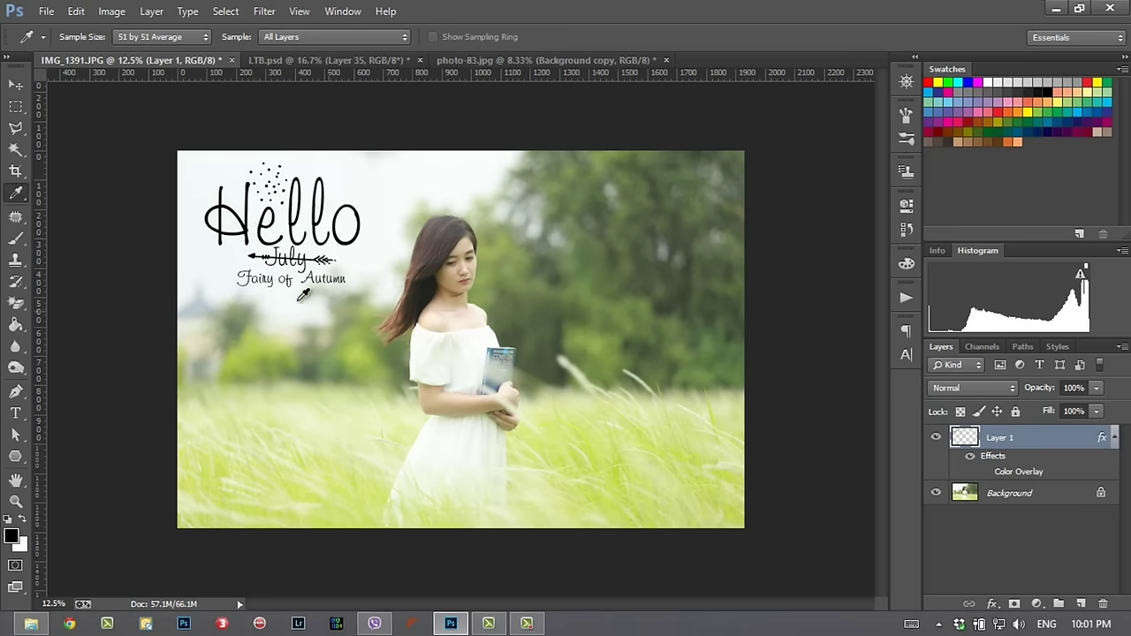
left_click(15, 84)
Step: Nudge the Hello July lettering a few pixels right and up in the upper-left sky
left_click_drag(311, 237, 314, 234)
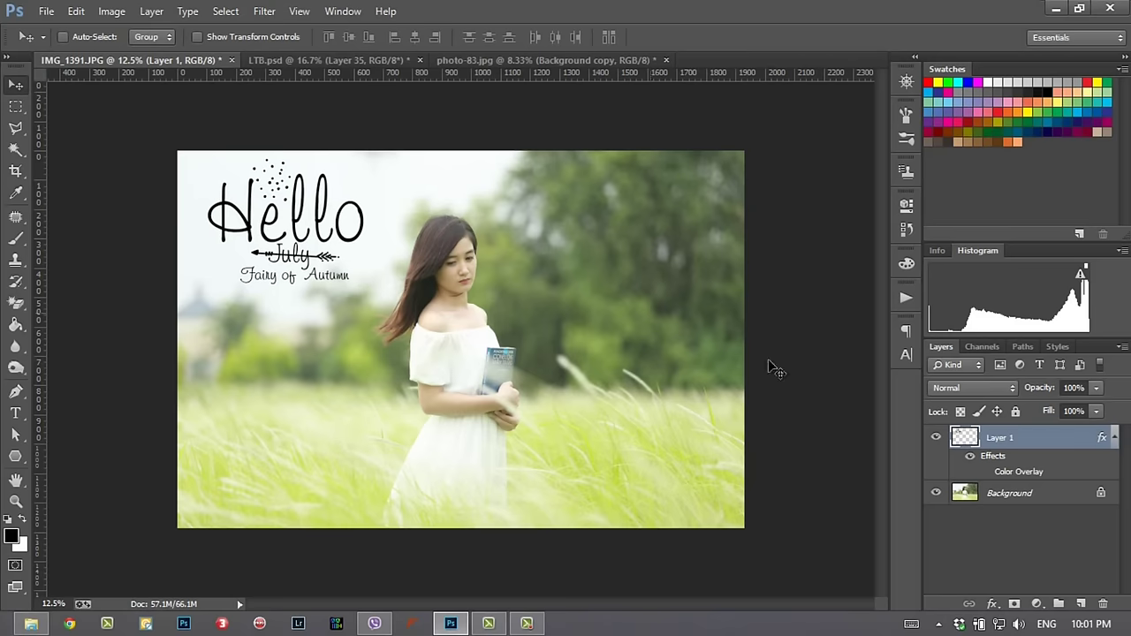
right_click(1043, 436)
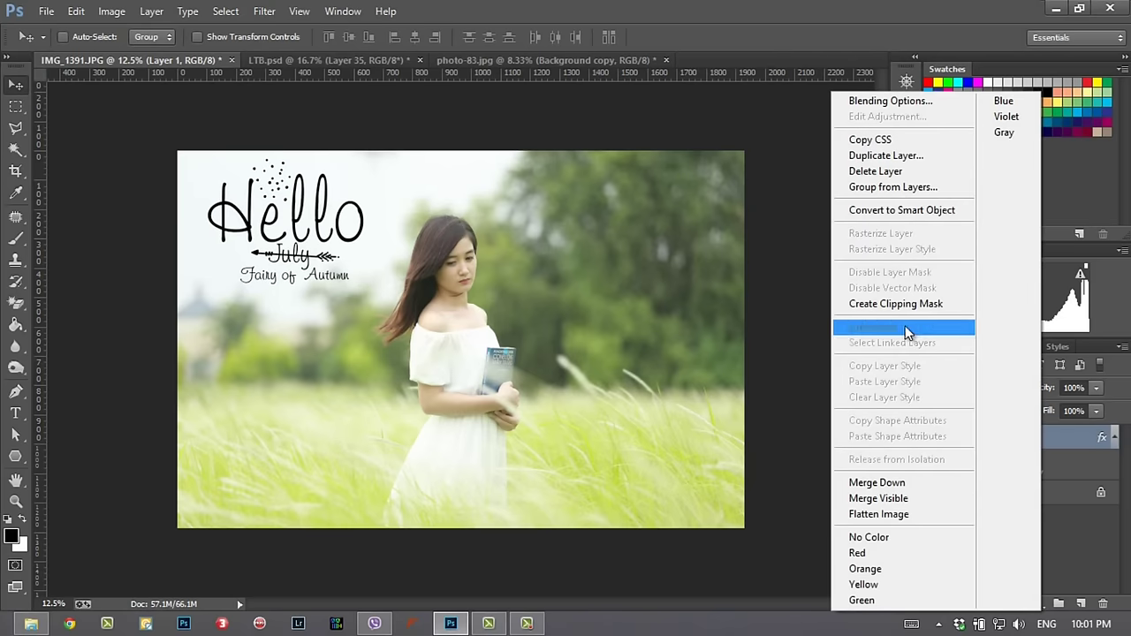
left_click(1070, 433)
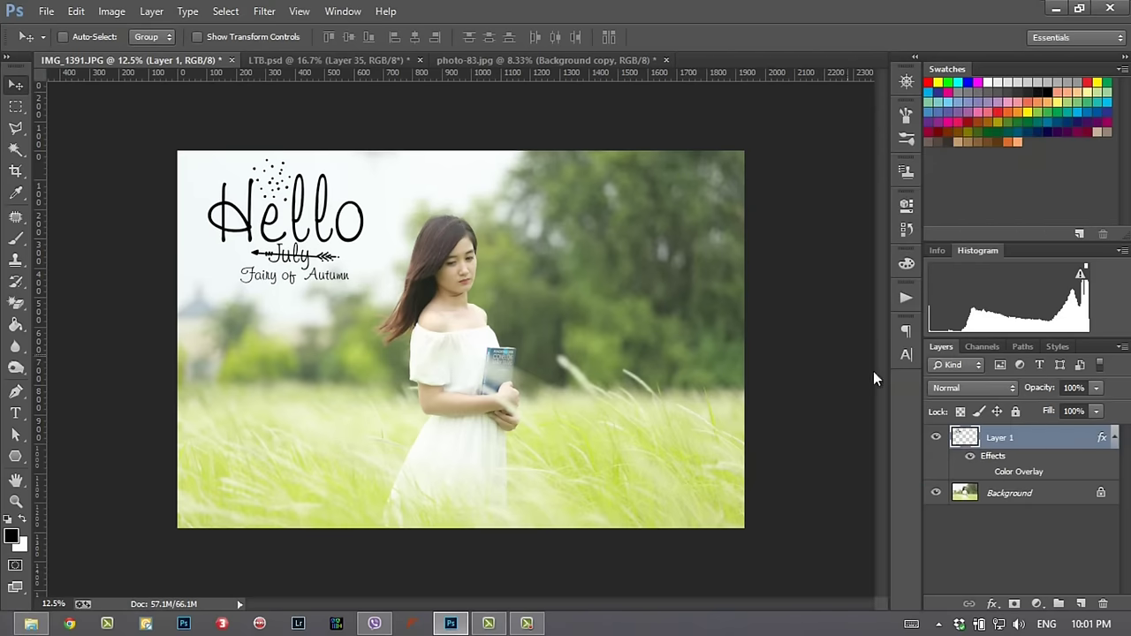
double_click(1024, 448)
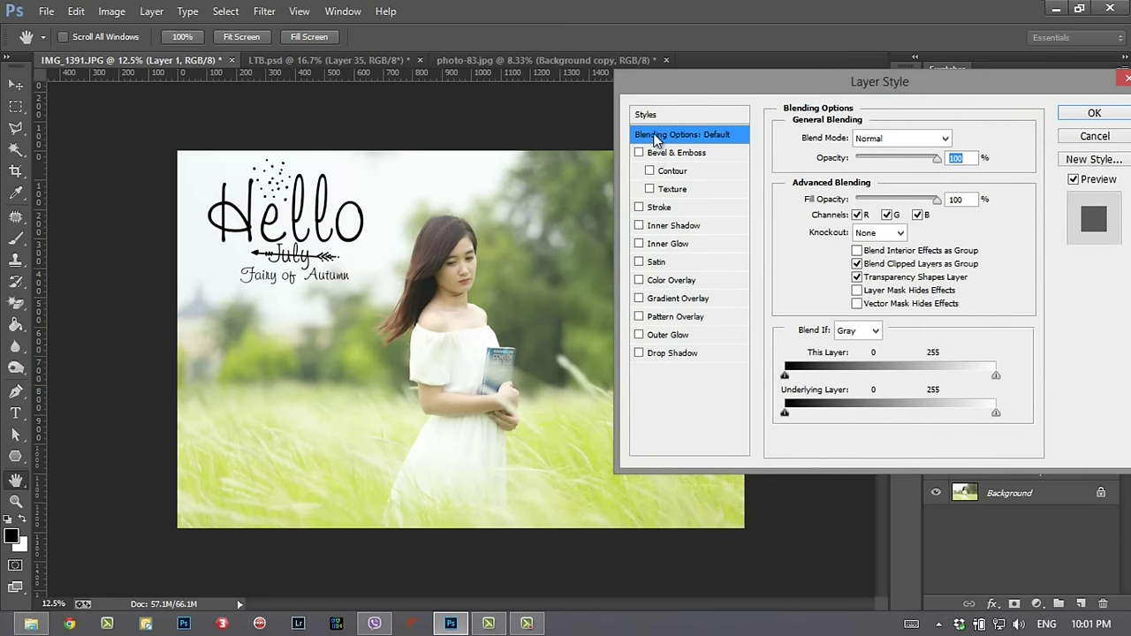
left_click(1094, 118)
left_click(1041, 486)
left_click(1041, 456)
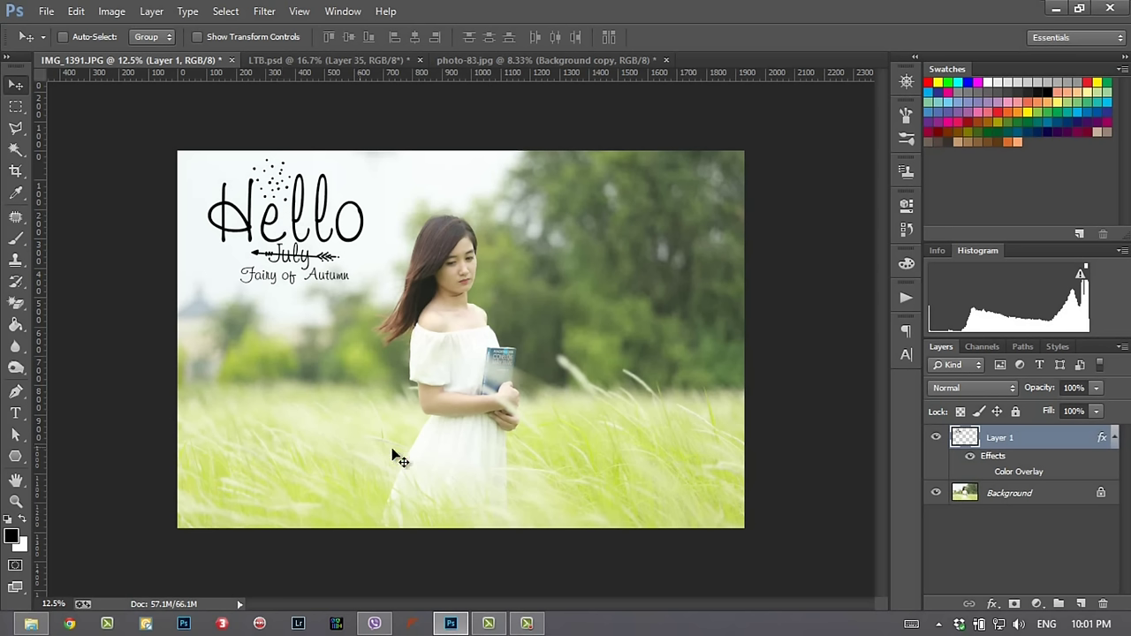
left_click(15, 193)
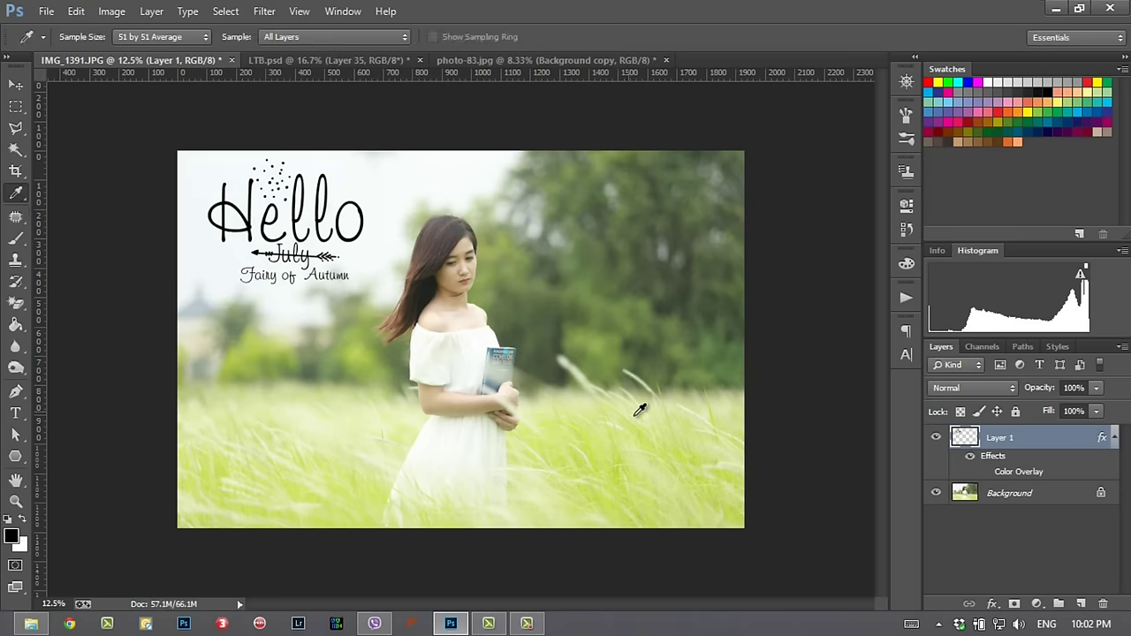
Step: Review the Eyedropper sample sizes and sample a first green from the grass field
left_click(195, 41)
left_click(63, 126)
right_click(16, 202)
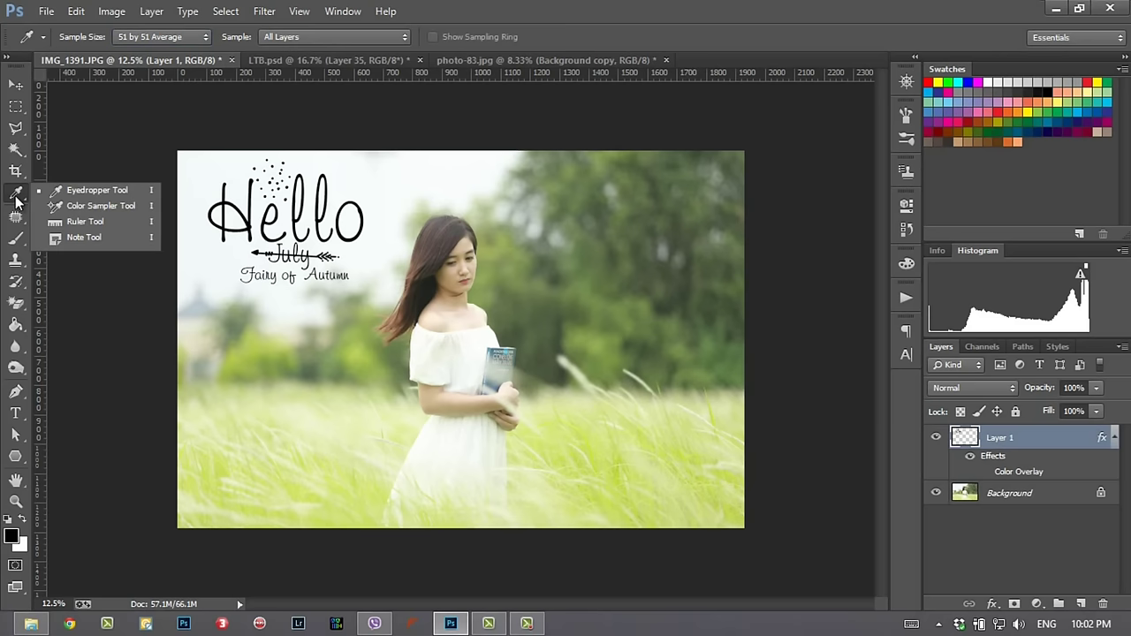
left_click(19, 196)
left_click(162, 39)
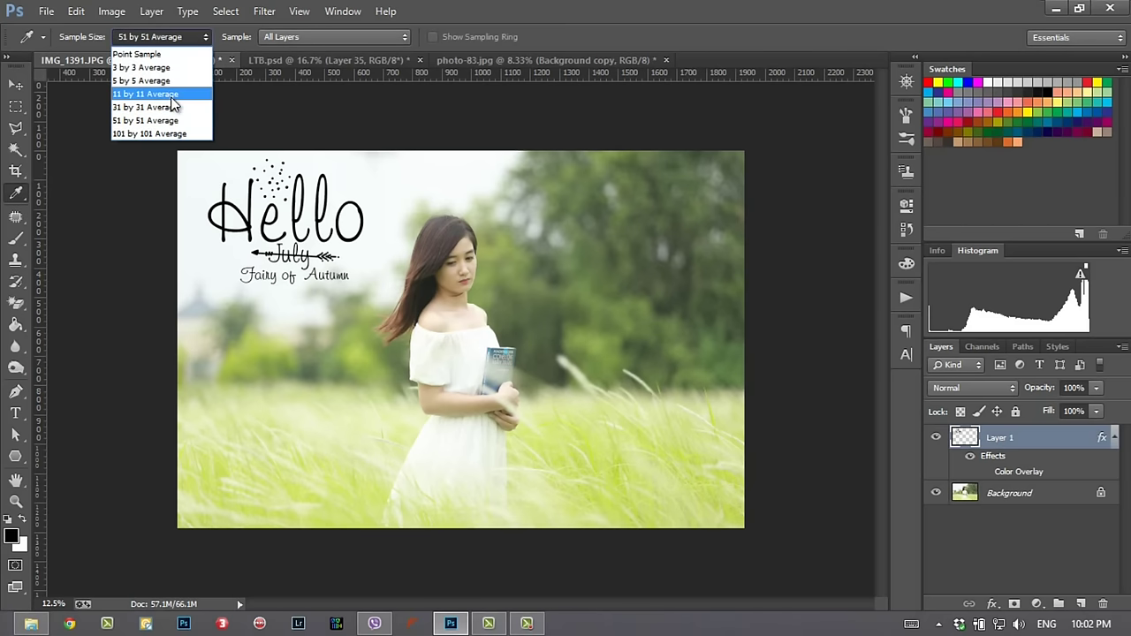
left_click(610, 16)
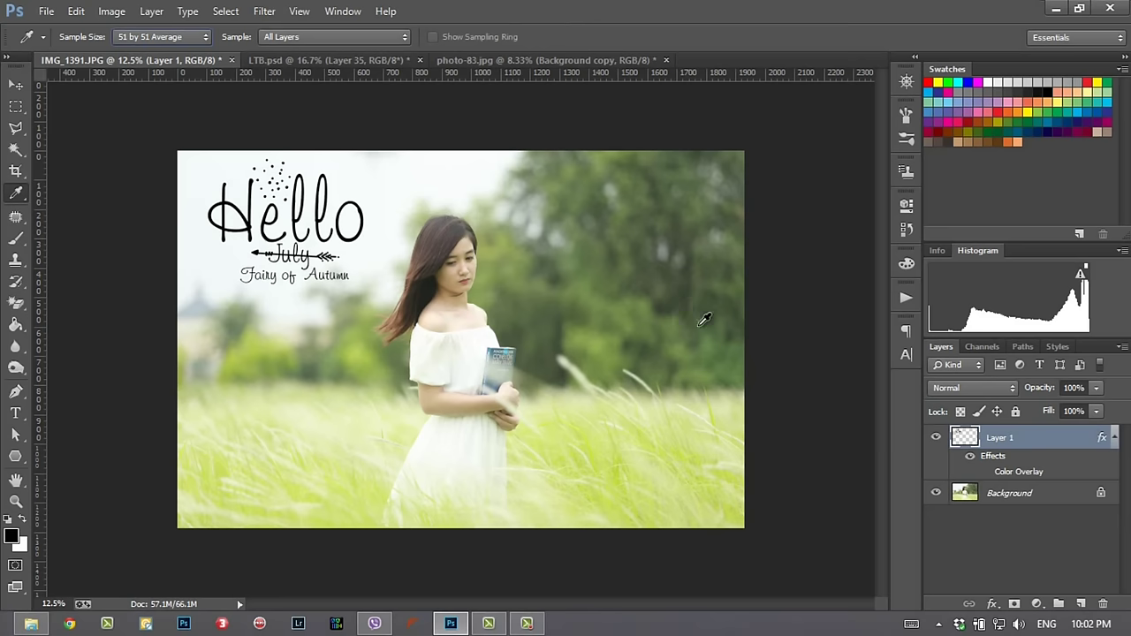
left_click_drag(678, 371, 673, 376)
Step: Switch sampling to 31 by 31 Average and pick a darker olive green from the grass
left_click(168, 40)
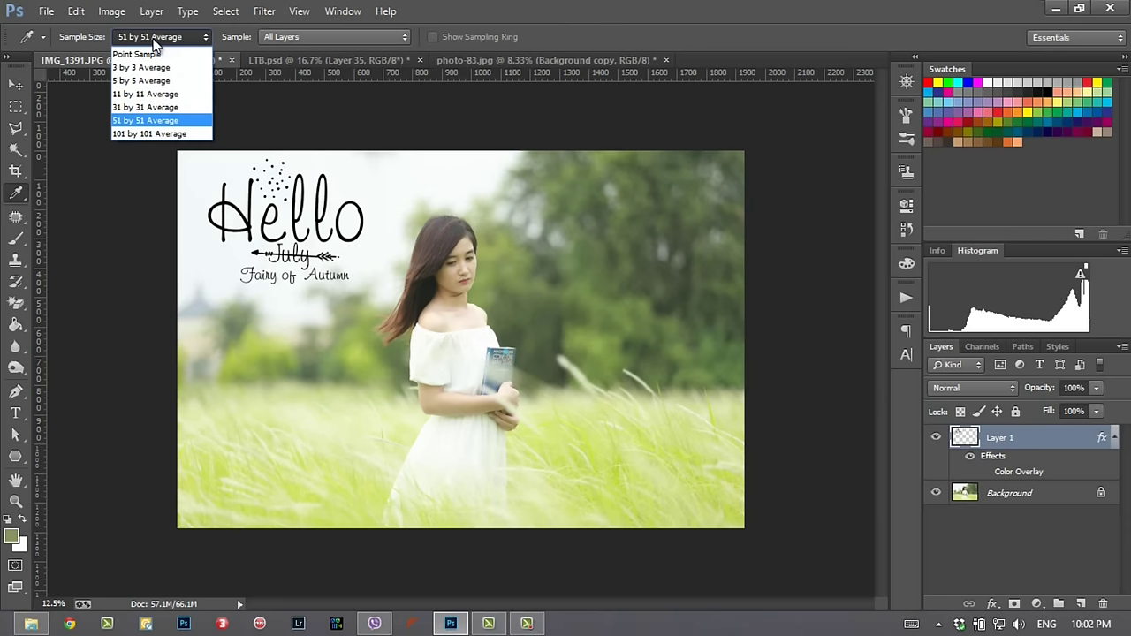
left_click(156, 108)
left_click(689, 388)
left_click(677, 352)
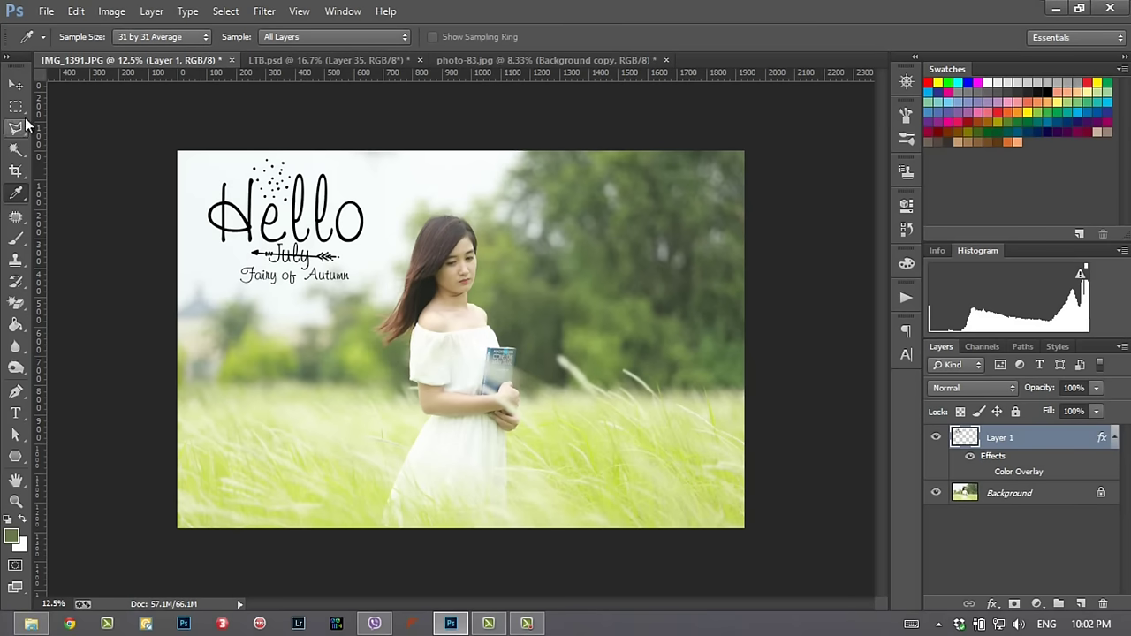
Step: Fill the Hello July lettering with the sampled olive green
left_click(964, 436, "ctrl")
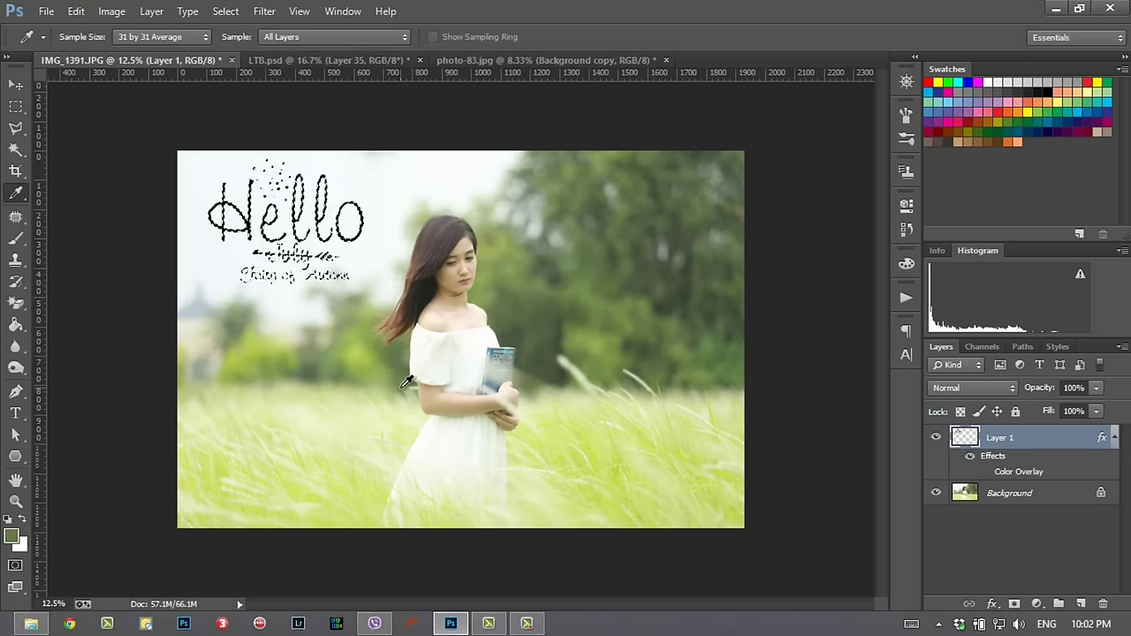
key("Delete")
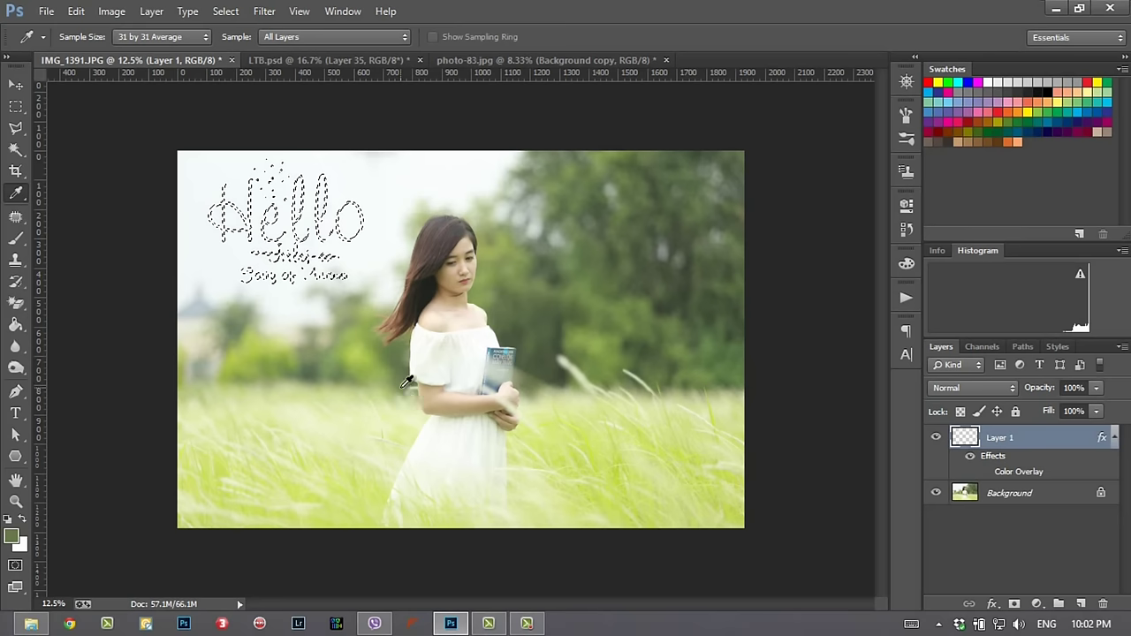
key("ctrl+z")
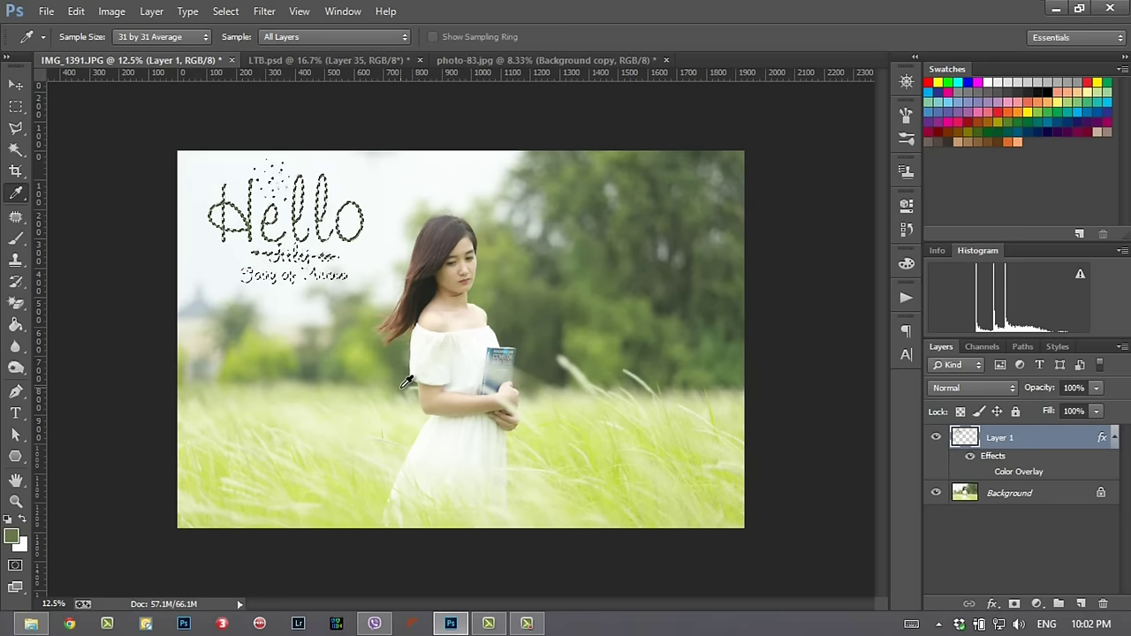
key("ctrl+d")
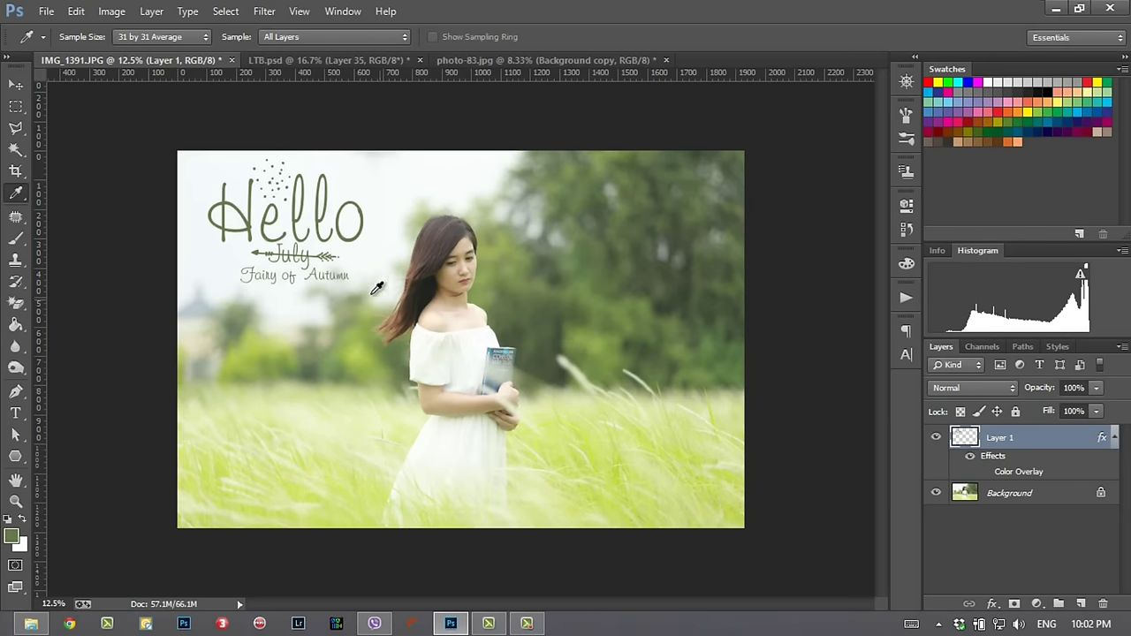
key("z")
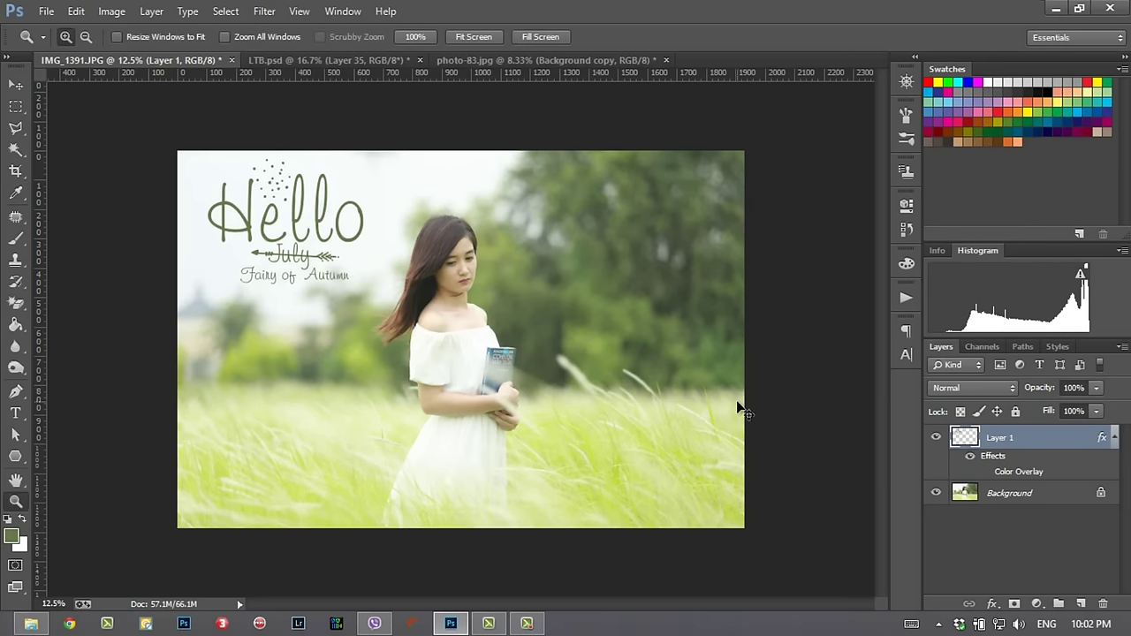
Step: Shrink the Hello July lettering to about 76.5% and bring up the Open dialog
key("ctrl+t")
left_click_drag(362, 287, 310, 241)
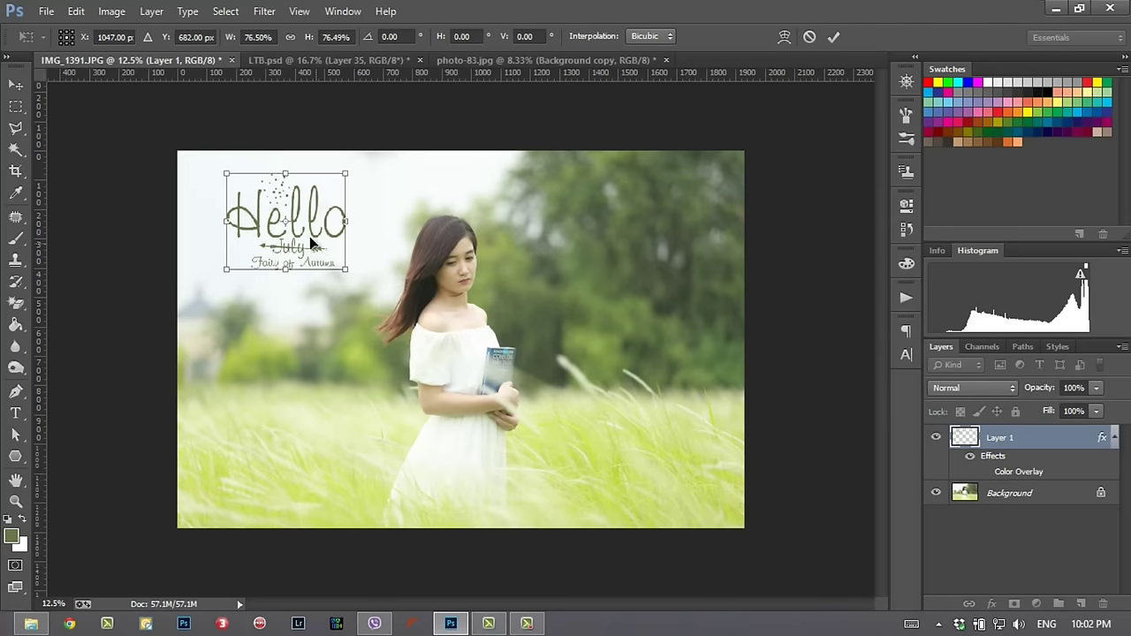
key("Return")
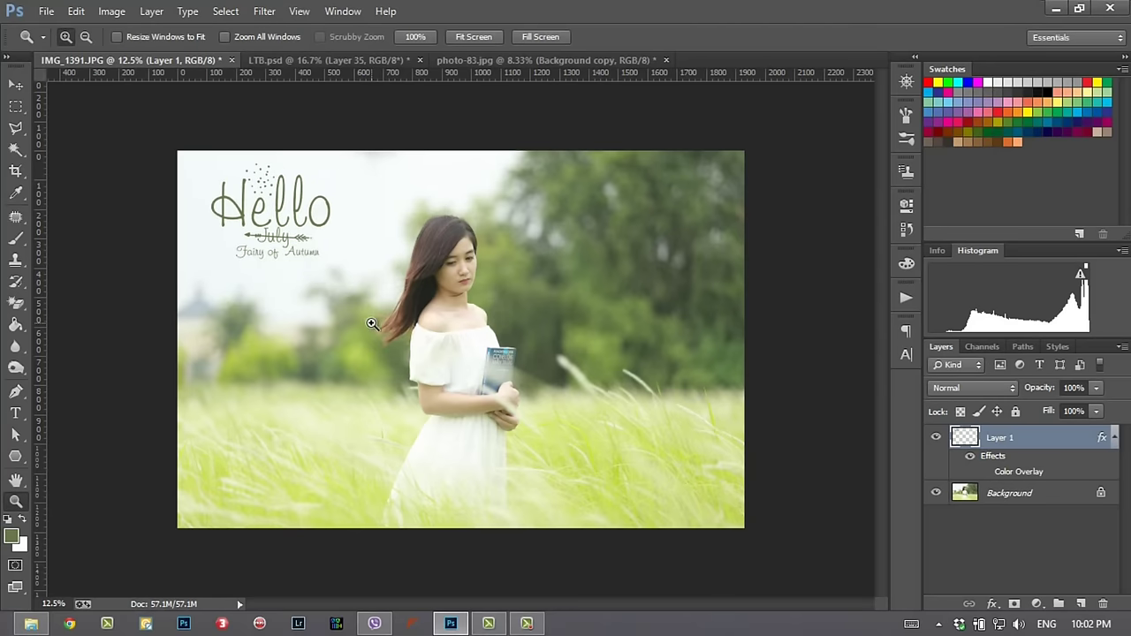
key("ctrl+o")
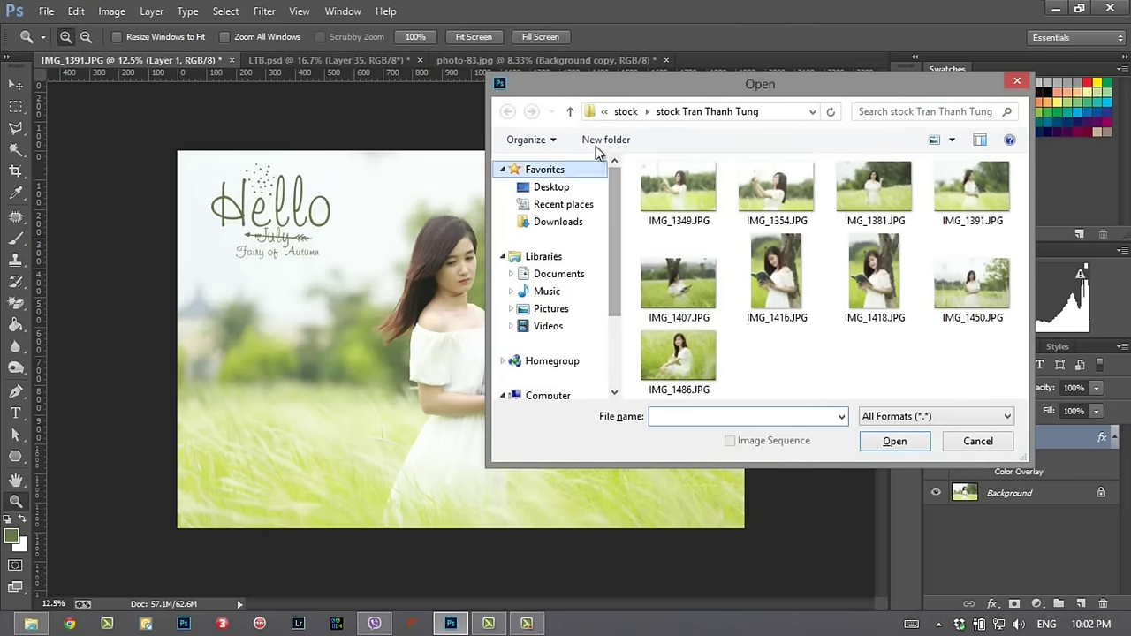
Step: Open the beach photo Imagebase4155.jpg from the Downloads folder
left_click(571, 113)
left_click(571, 112)
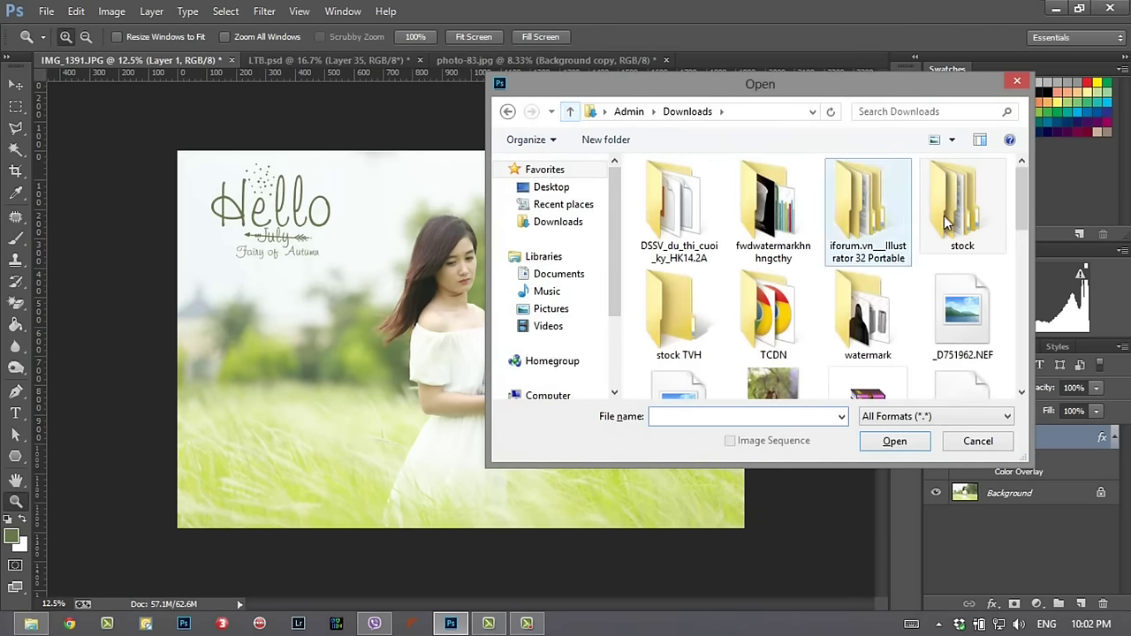
left_click_drag(1022, 196, 1016, 334)
left_click(679, 194)
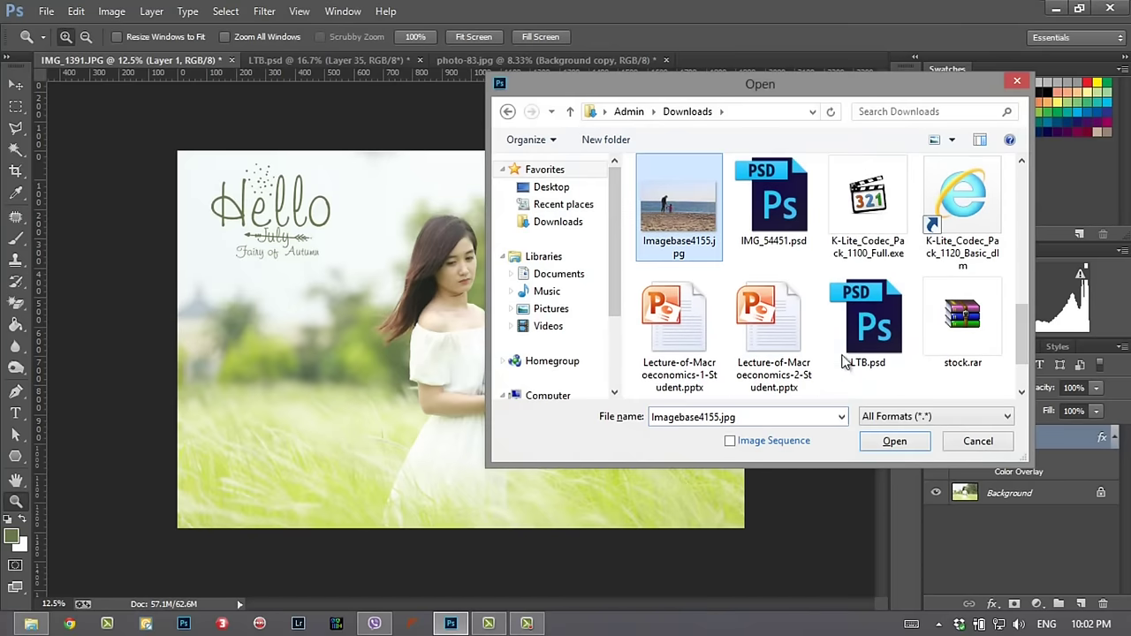
left_click(894, 441)
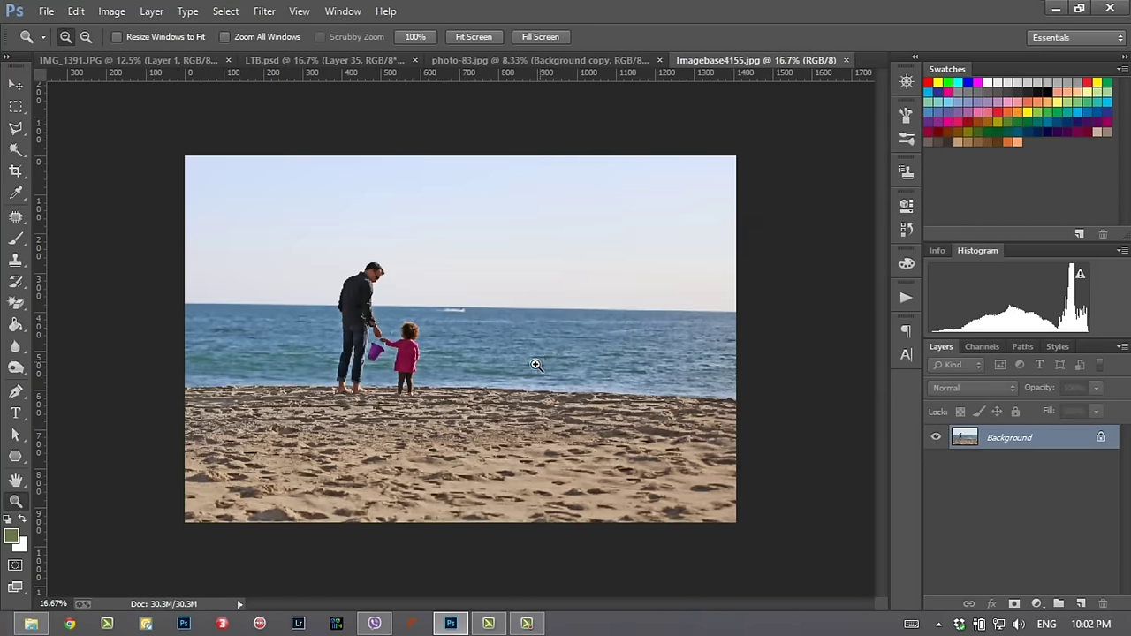
Step: In LTB.psd, toggle layer visibility to find the 'If i let you go' artwork
left_click(192, 61)
left_click(352, 60)
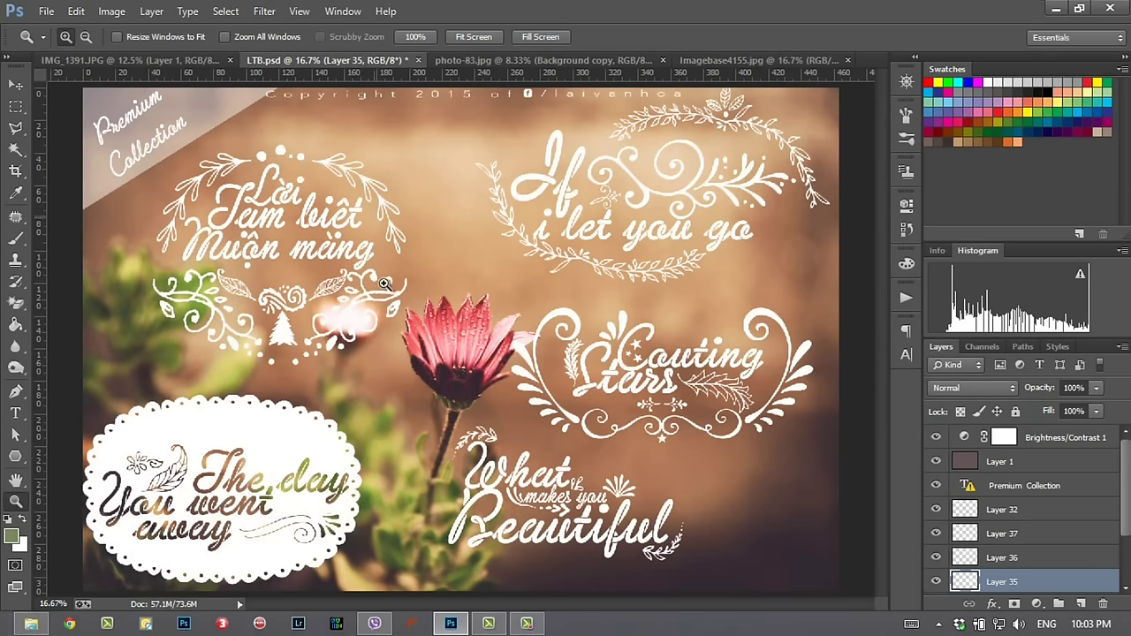
left_click(937, 533)
left_click(937, 533)
left_click(990, 533)
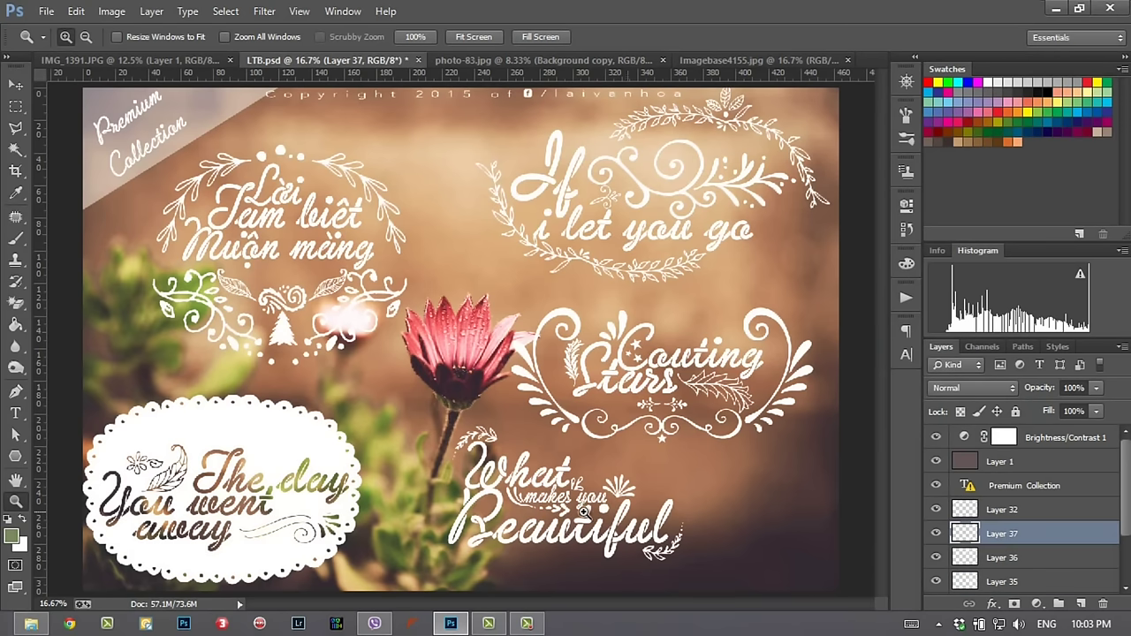
left_click_drag(566, 522, 555, 512)
scroll(947, 533, "down", 1)
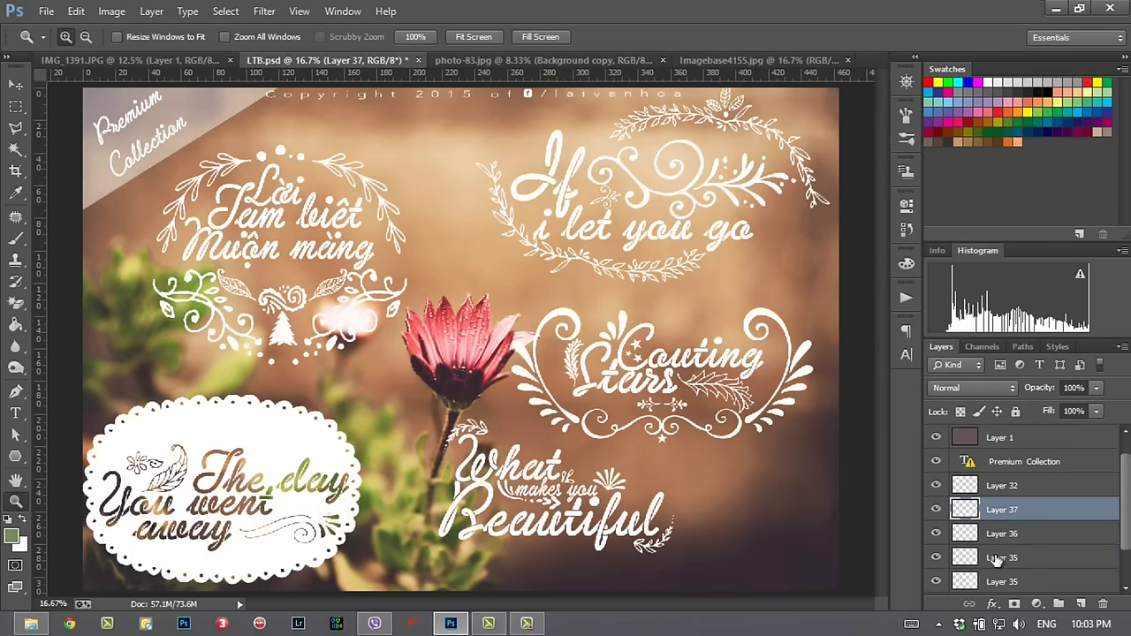
scroll(948, 533, "down", 2)
left_click(937, 534)
left_click(937, 533)
left_click(937, 510)
left_click(937, 510)
left_click(937, 510)
left_click(937, 510)
left_click(937, 486)
left_click(936, 486)
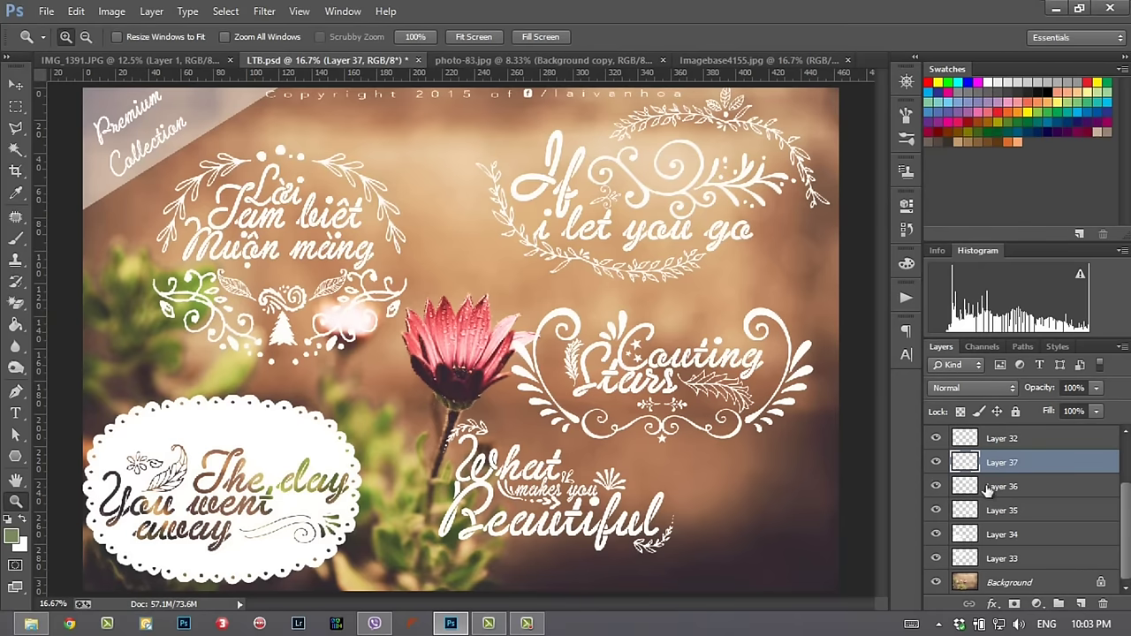
left_click(1002, 510)
Step: Drag Layer 36's 'If i let you go' lettering onto the beach photo
left_click(1027, 489)
left_click(937, 486)
left_click(937, 486)
mouse_move(707, 225)
left_mouse_down()
mouse_move(734, 66)
mouse_move(521, 380)
left_mouse_up()
key("ctrl+t")
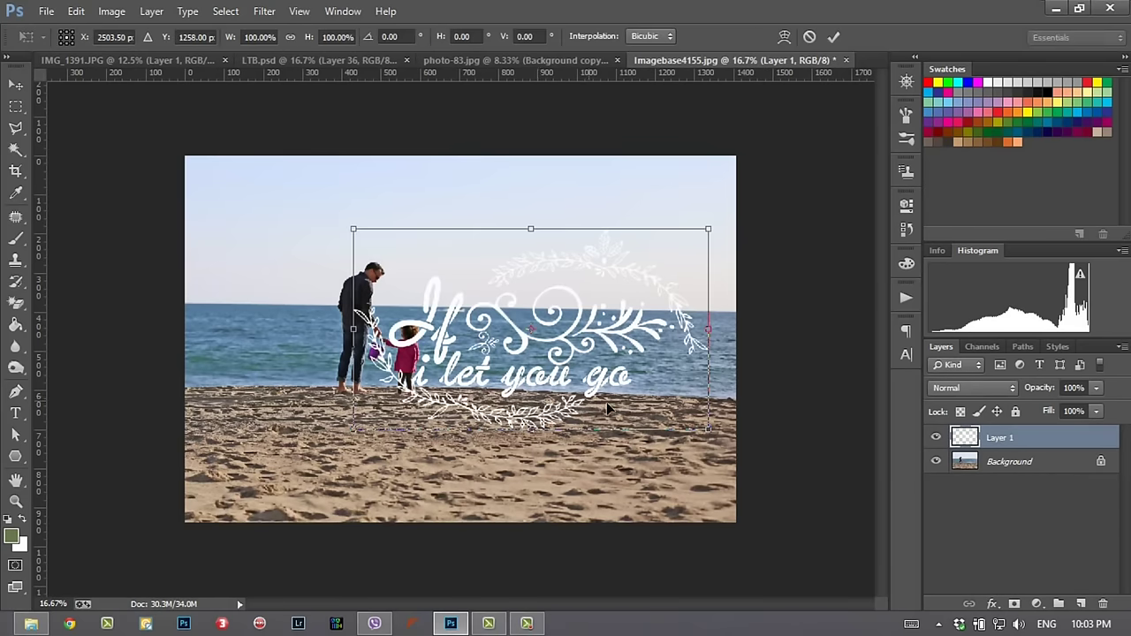
Step: Free-transform the white 'If i let you go' lettering to about 54%, placed in the upper-right sky
left_click_drag(716, 435, 684, 414)
mouse_move(634, 398)
left_mouse_down()
mouse_move(592, 307)
mouse_move(607, 283)
left_mouse_up()
left_click_drag(726, 306, 683, 284)
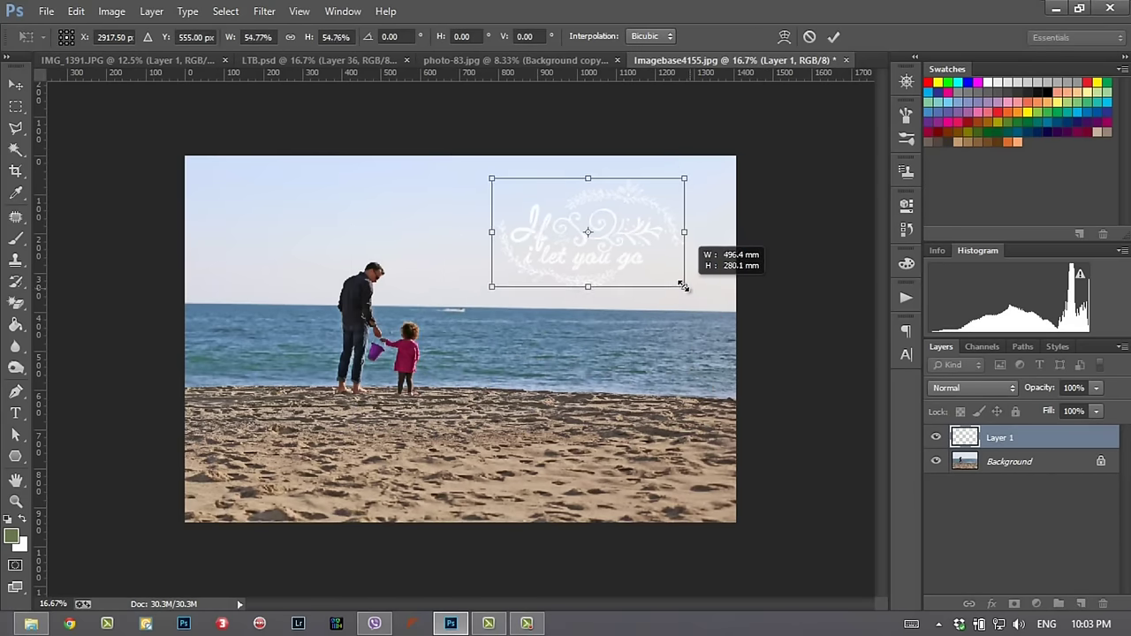
left_click_drag(606, 265, 625, 263)
key("Return")
key("z")
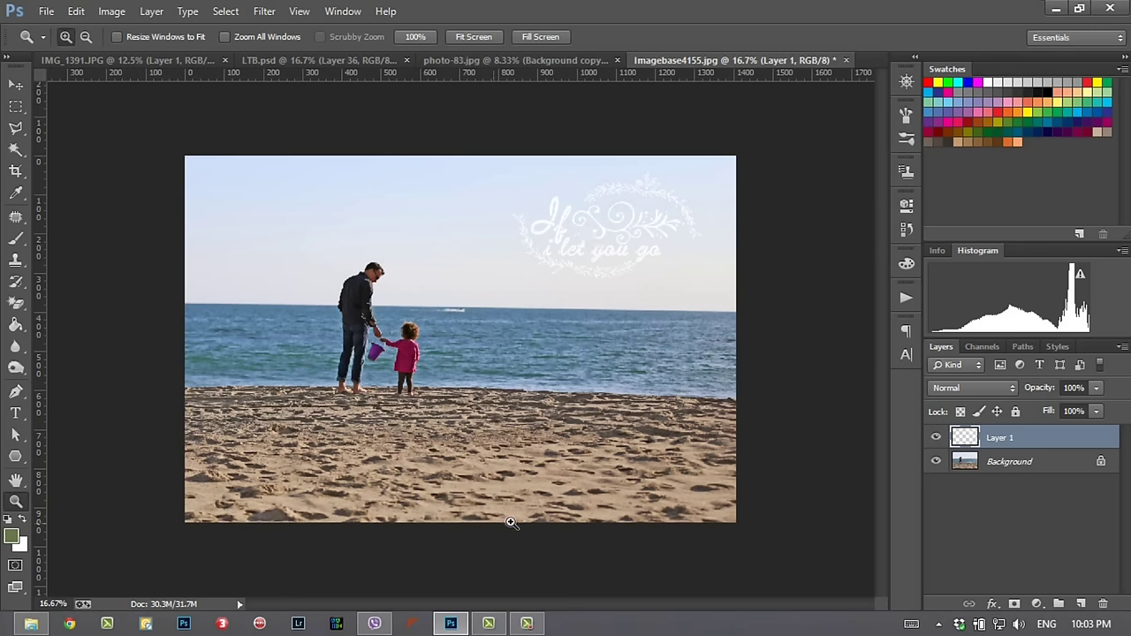
left_click(15, 194)
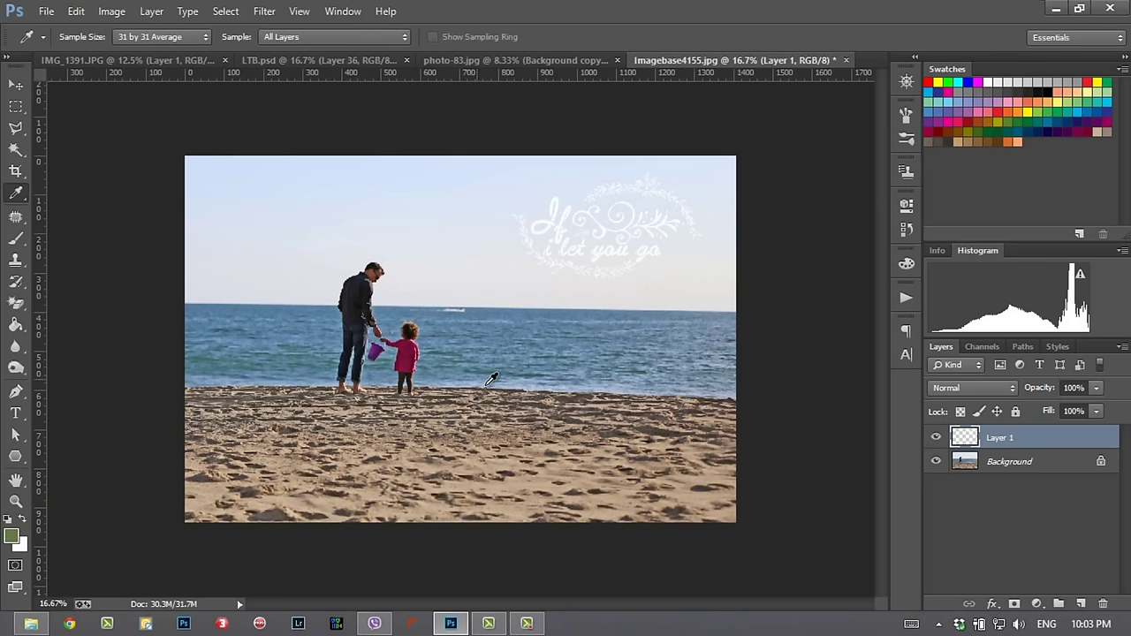
Step: Sample a sand tan from the beach and fill the 'If i let you go' lettering with it
left_click(571, 484)
left_click(566, 444)
left_click(569, 450)
left_click(967, 441, "ctrl")
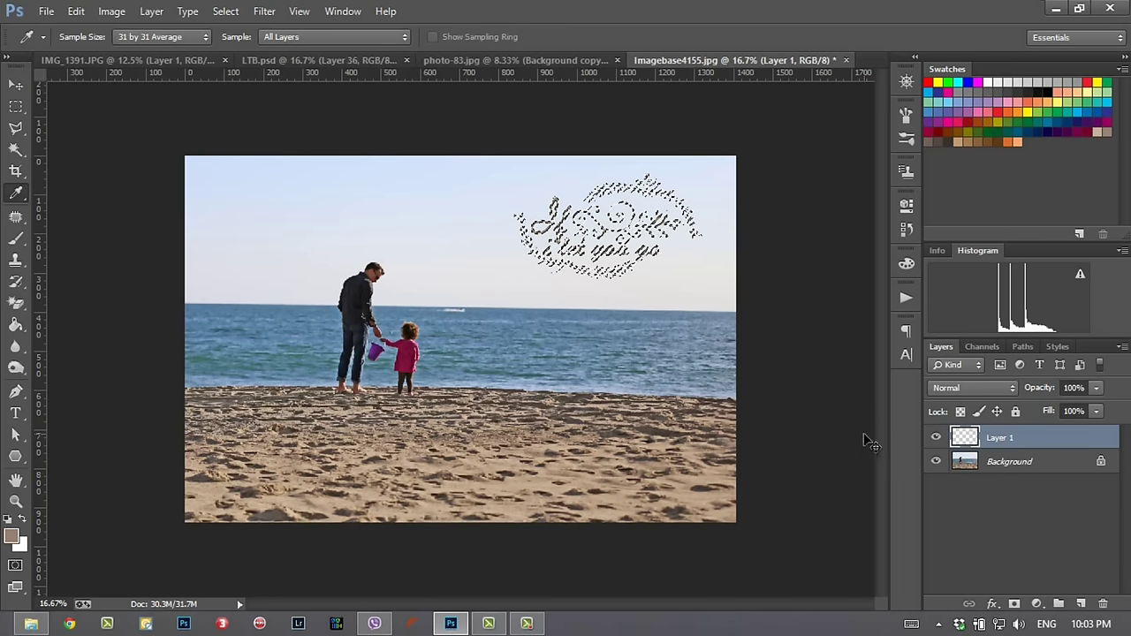
key("ctrl+d")
key("z")
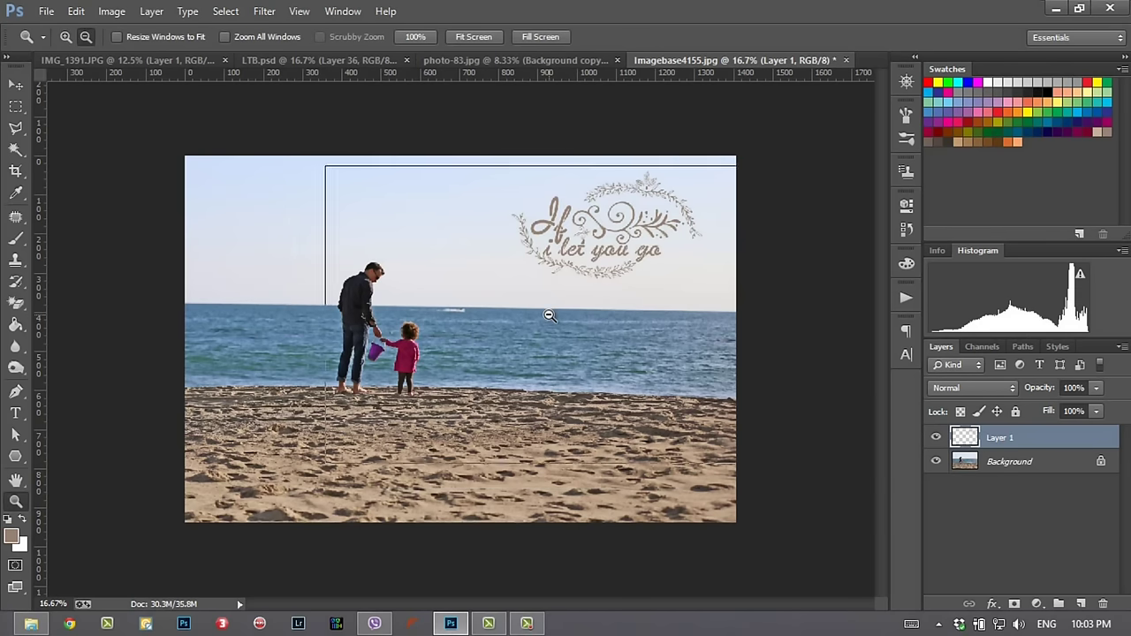
left_click(549, 316, "alt")
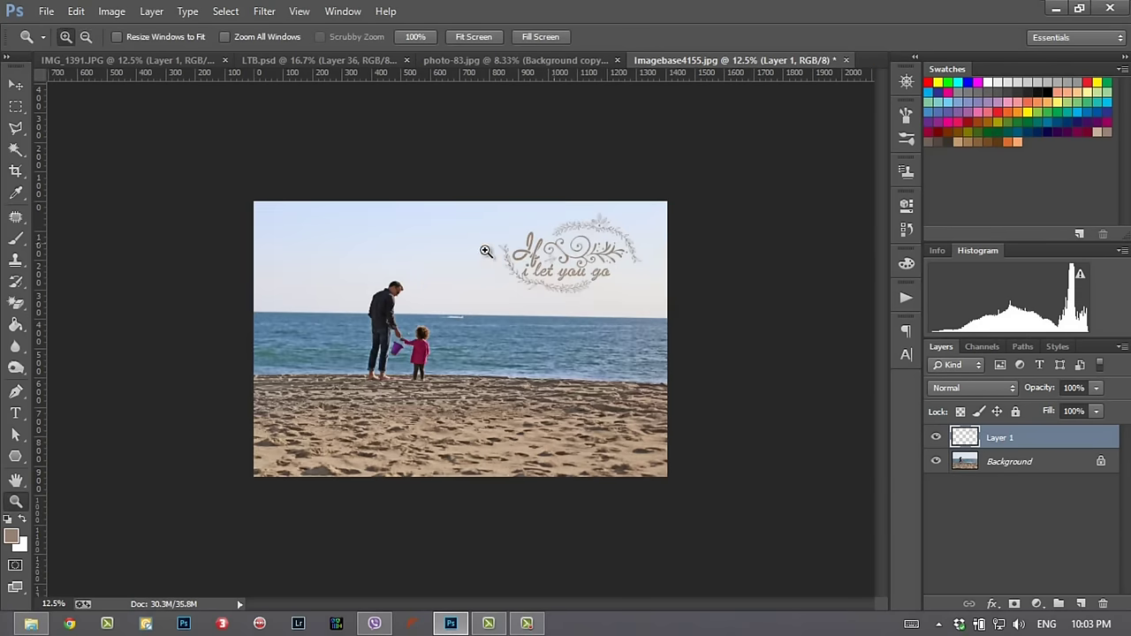